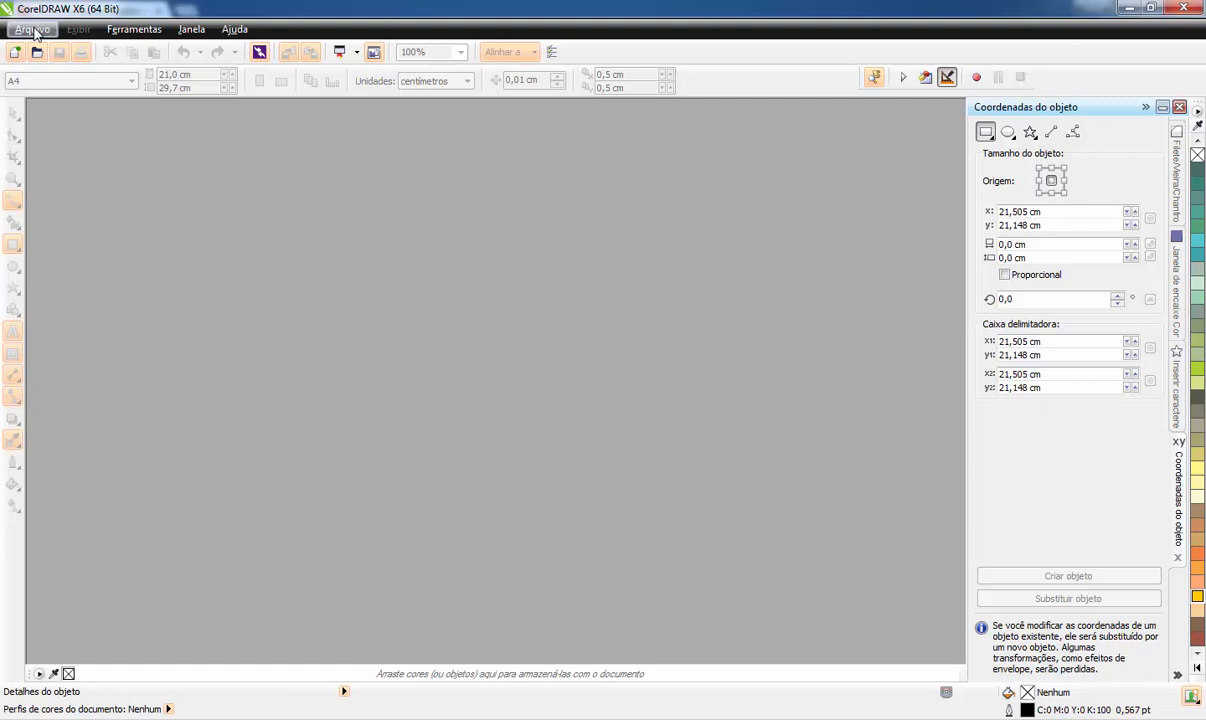
Create a new portrait A4 document in centimetres with the CMYK colour mode and 300 dpi rendering resolution
{"action": "left_click", "coordinate": [33, 30]}
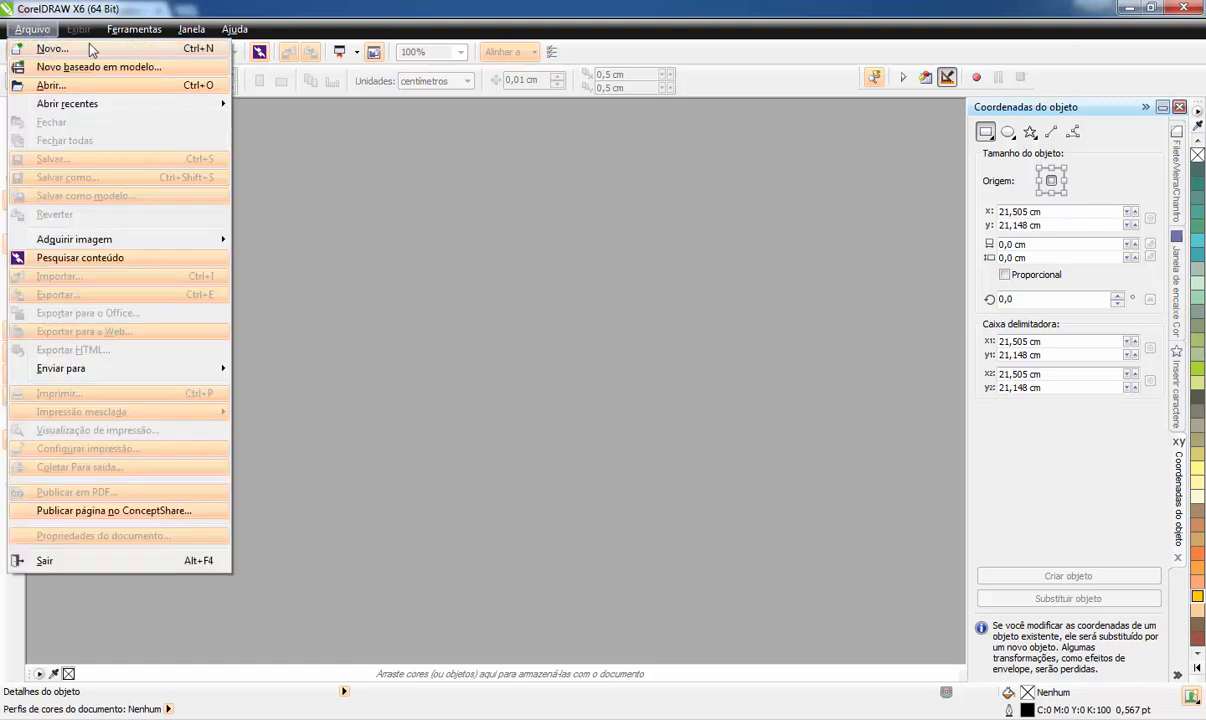
{"action": "left_click", "coordinate": [268, 33]}
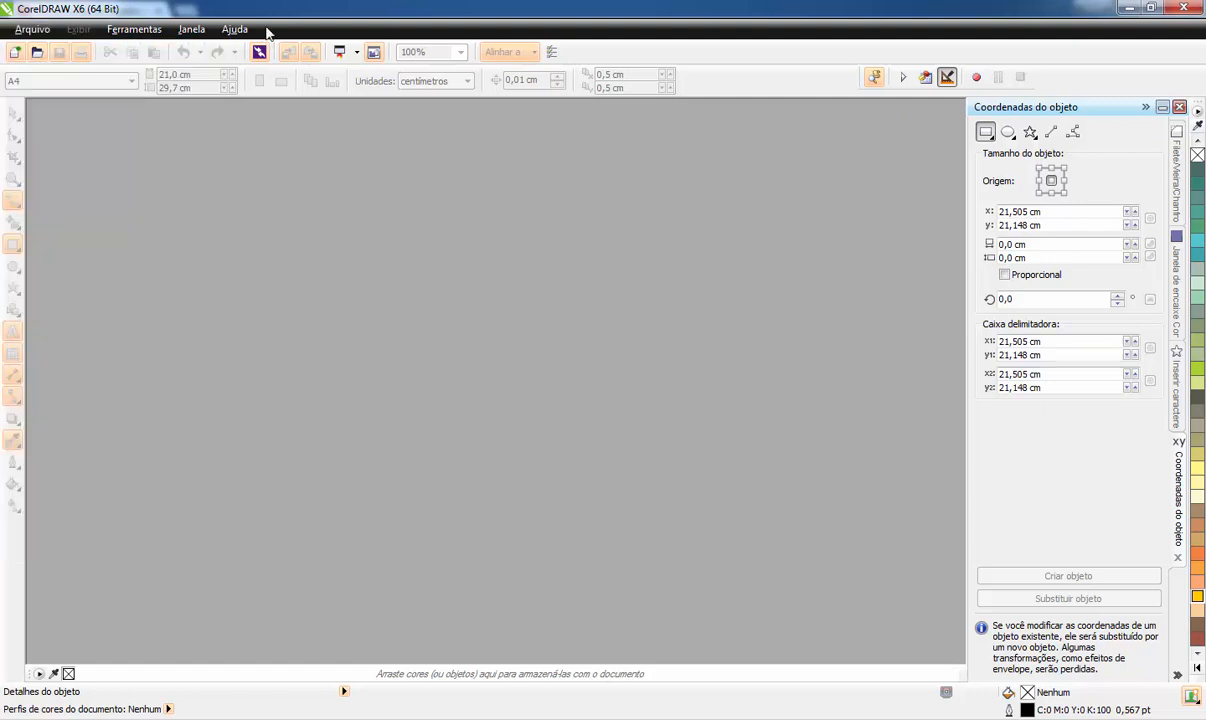
{"action": "left_click", "coordinate": [16, 55]}
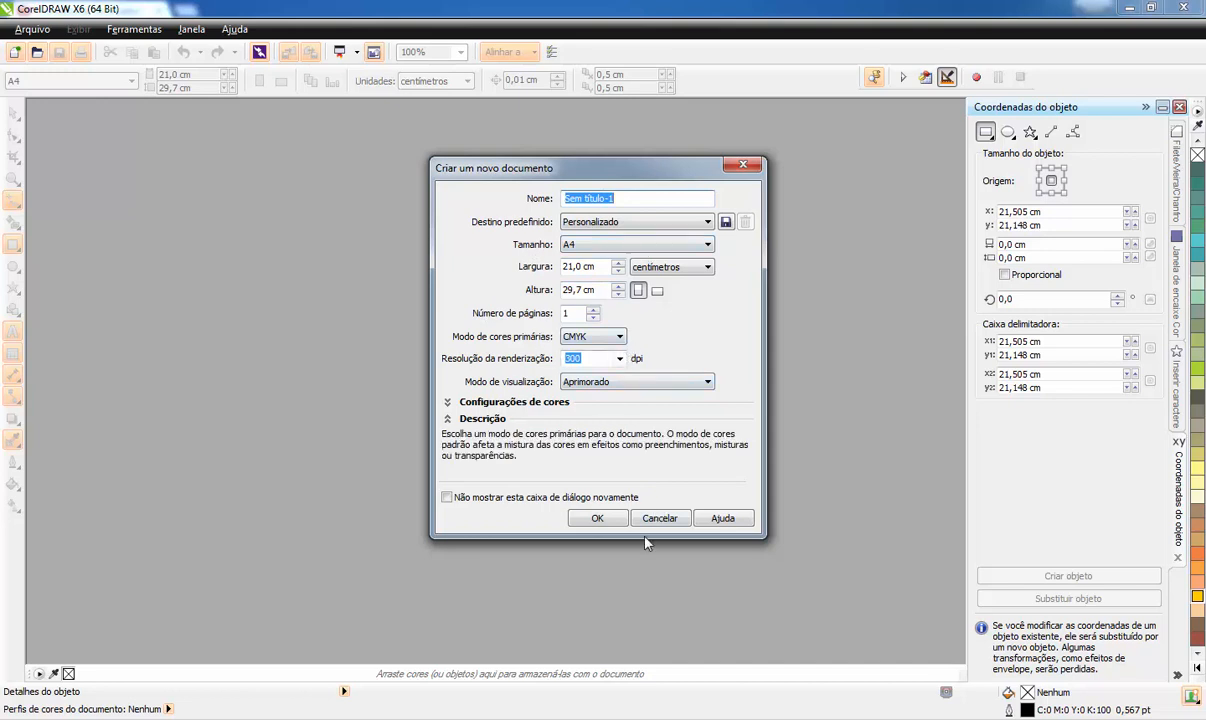
{"action": "left_click", "coordinate": [596, 518]}
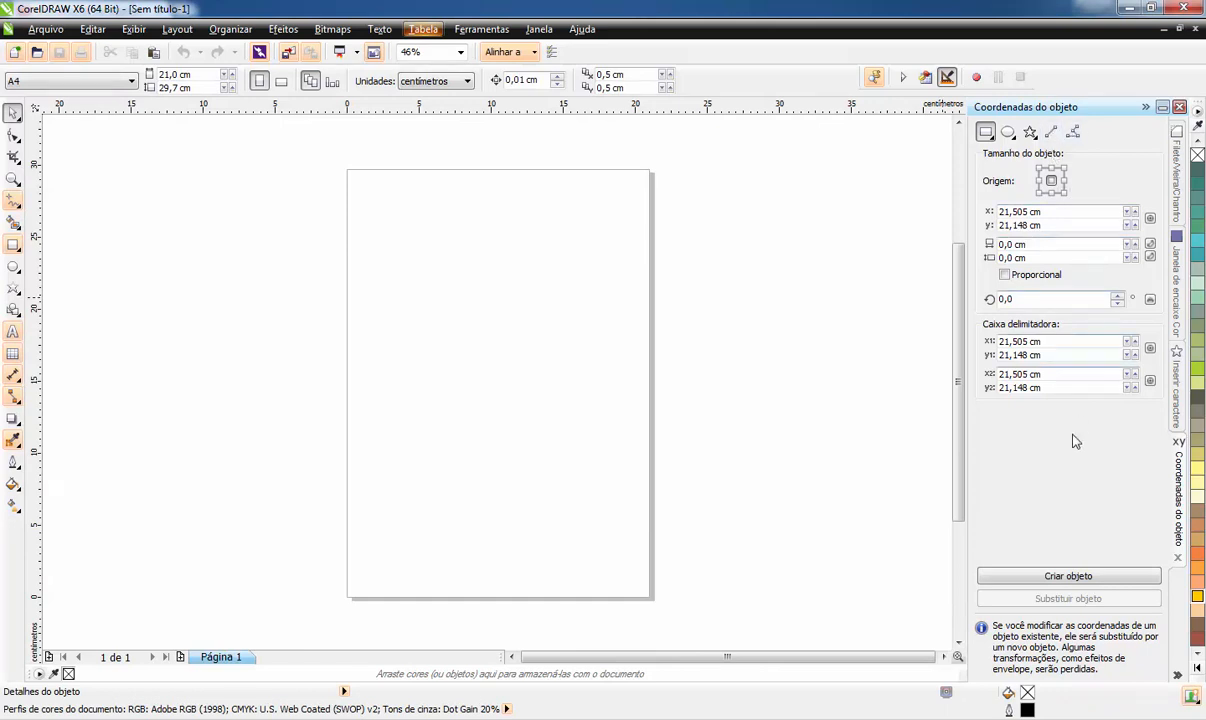
Examine the list of dockers and the rectangle, ellipse and polygon shape variants offered for object coordinates
{"action": "left_click", "coordinate": [539, 29]}
{"action": "mouse_move", "coordinate": [580, 172]}
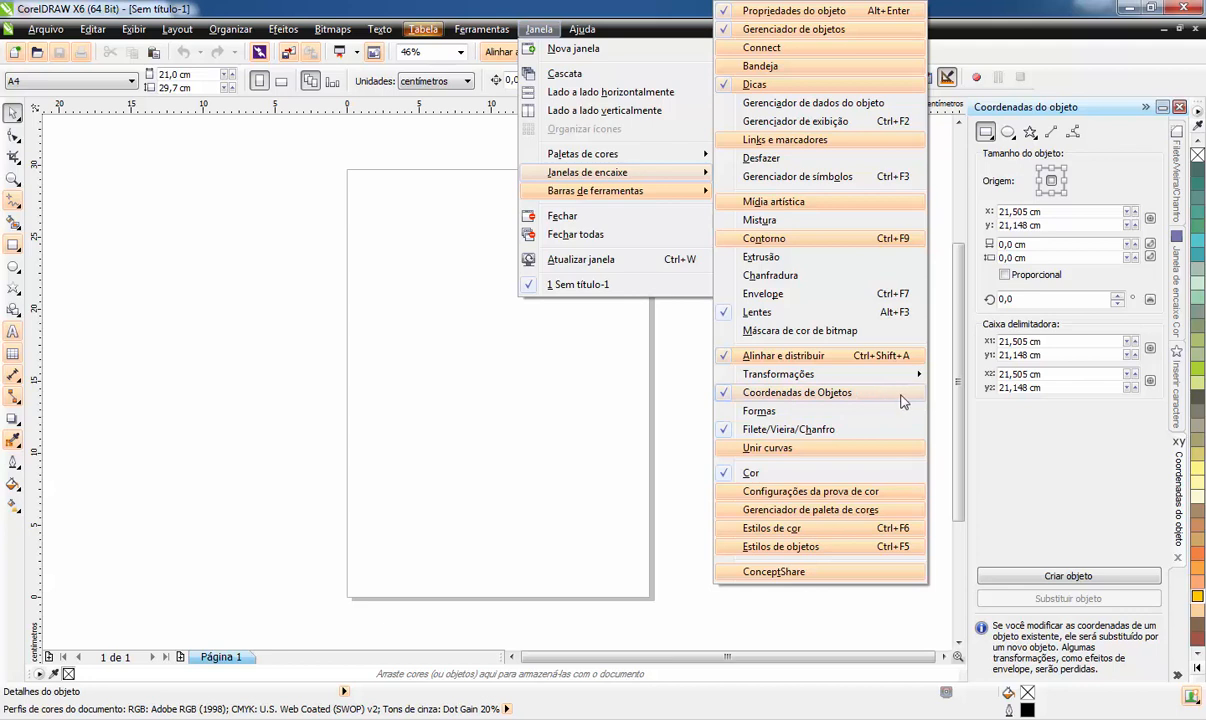
{"action": "left_click", "coordinate": [597, 474]}
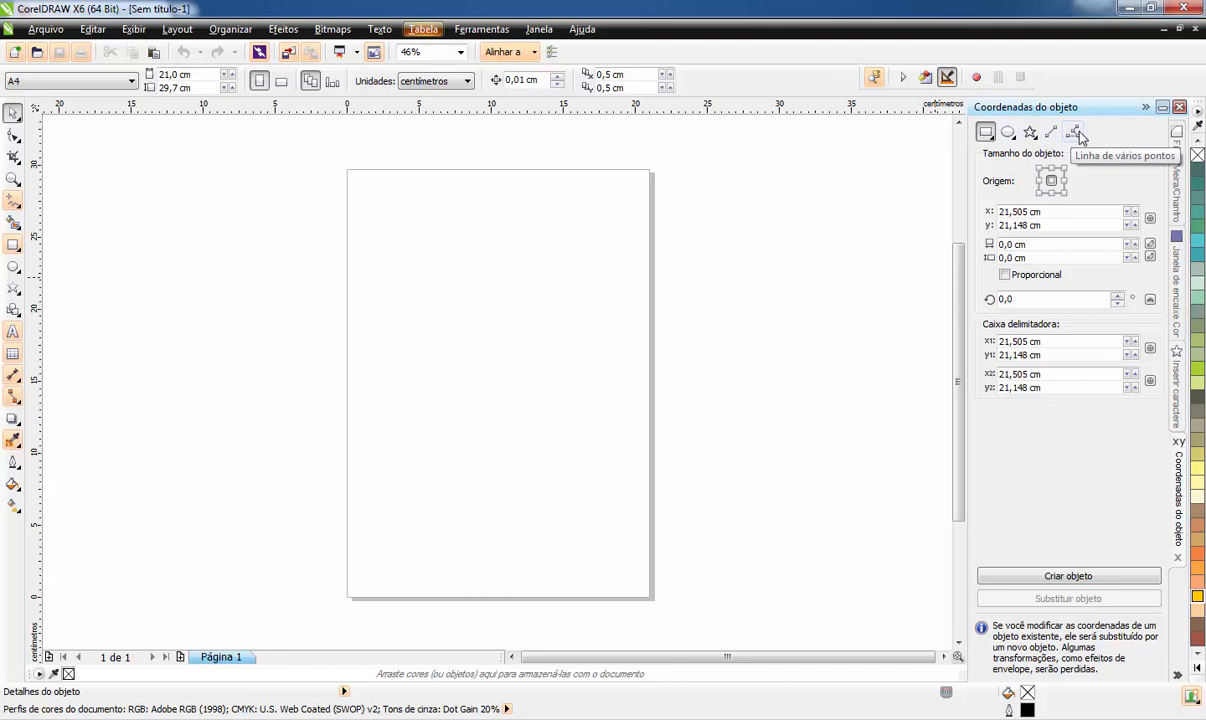
{"action": "left_click", "coordinate": [993, 140]}
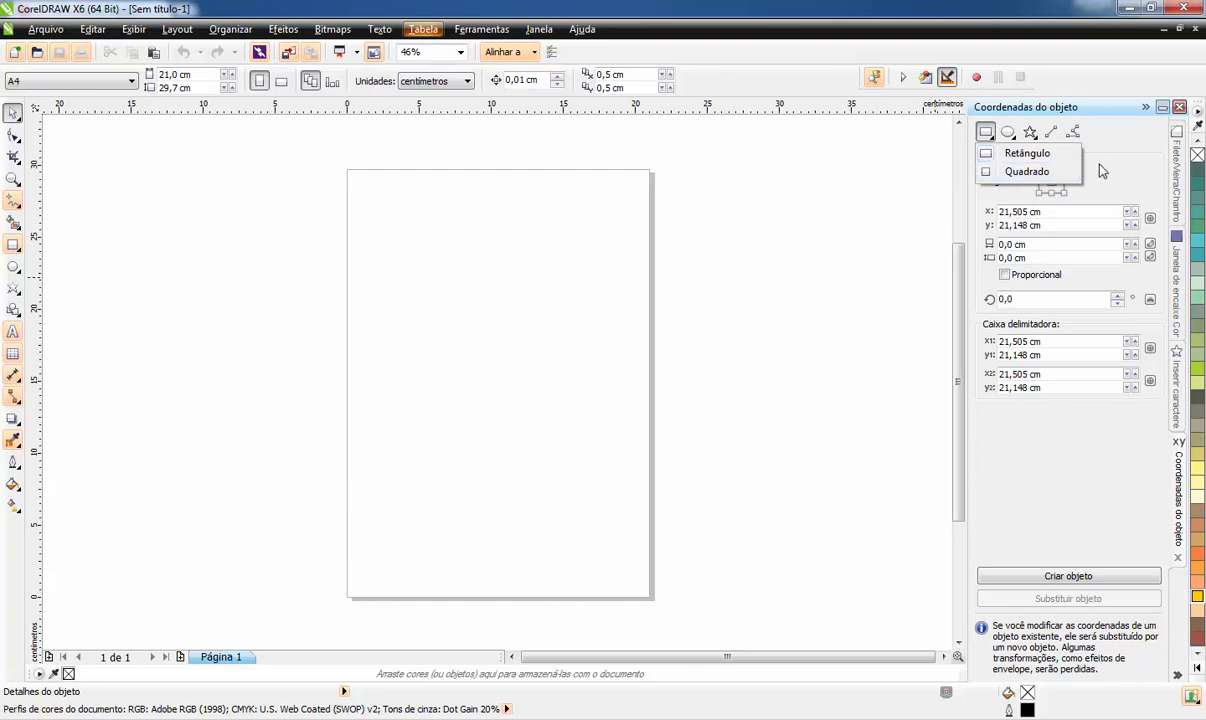
{"action": "left_click", "coordinate": [1028, 171]}
{"action": "left_click", "coordinate": [1010, 133]}
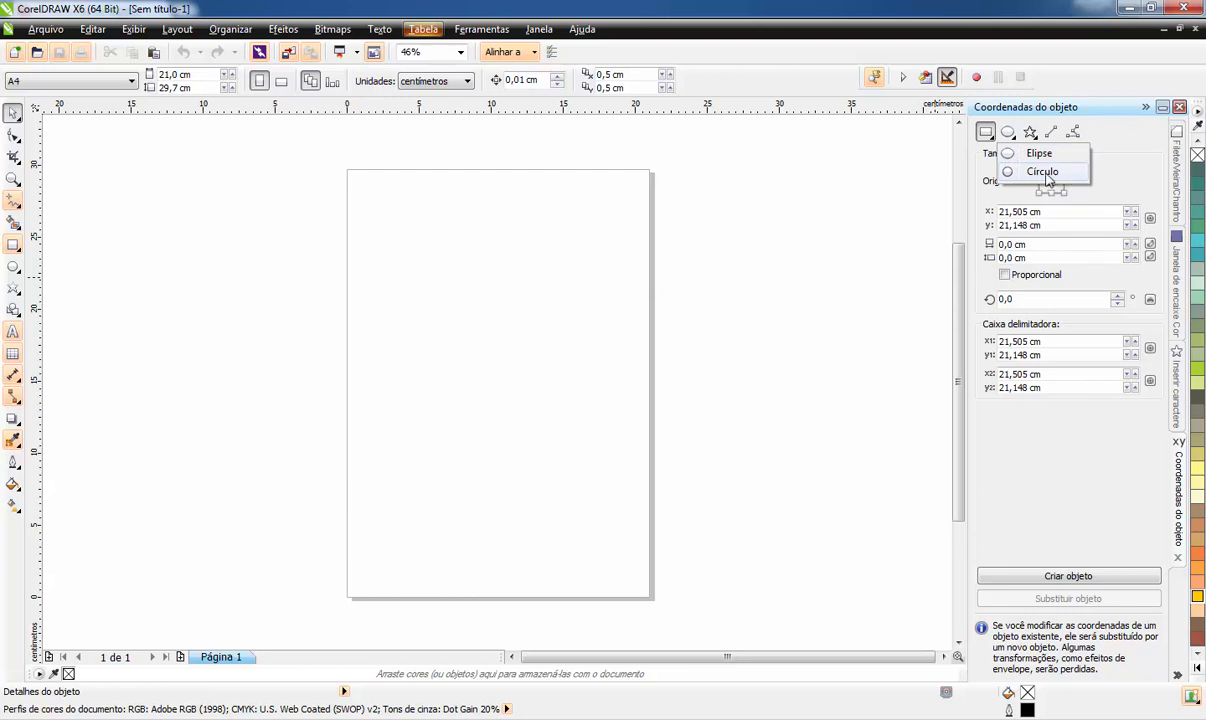
{"action": "left_click", "coordinate": [1050, 174]}
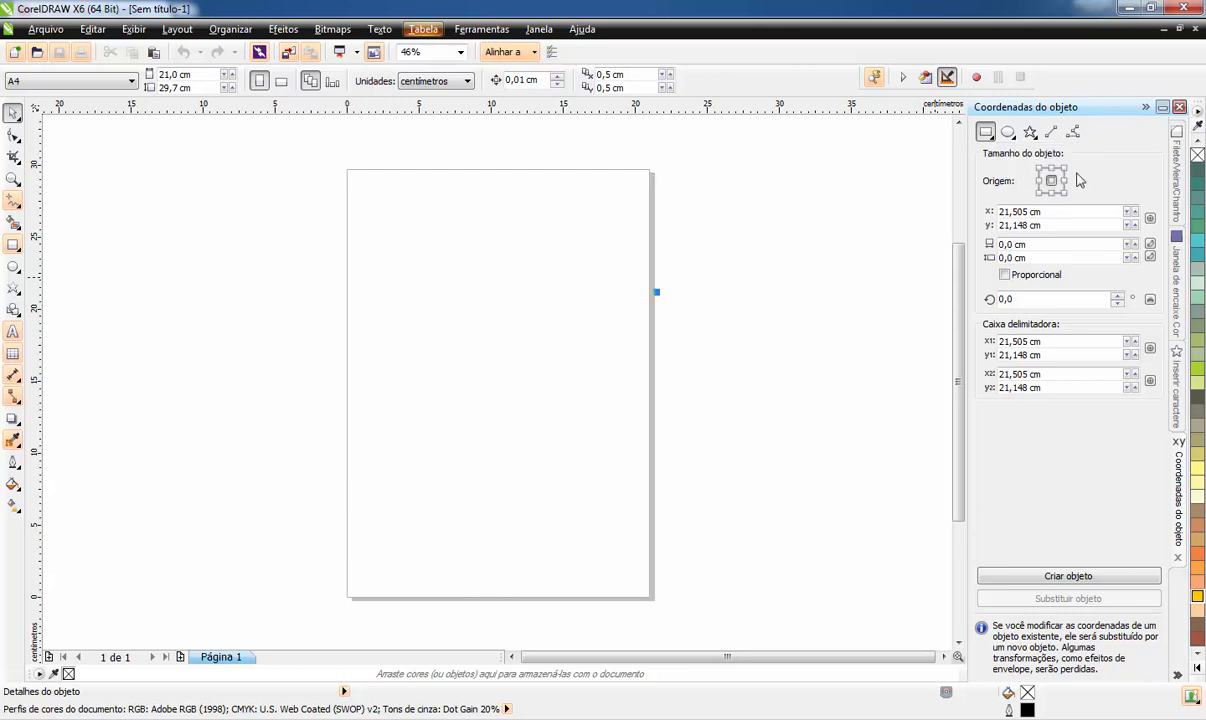
{"action": "left_click", "coordinate": [1032, 136]}
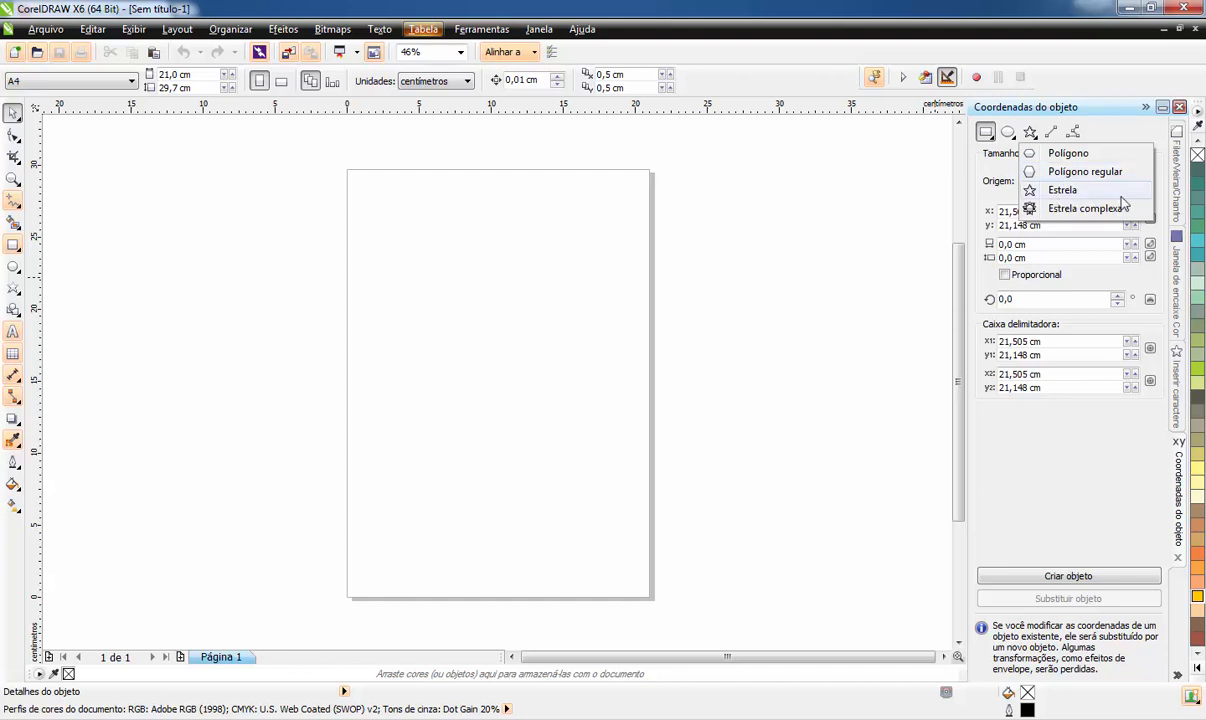
{"action": "left_click", "coordinate": [1120, 135]}
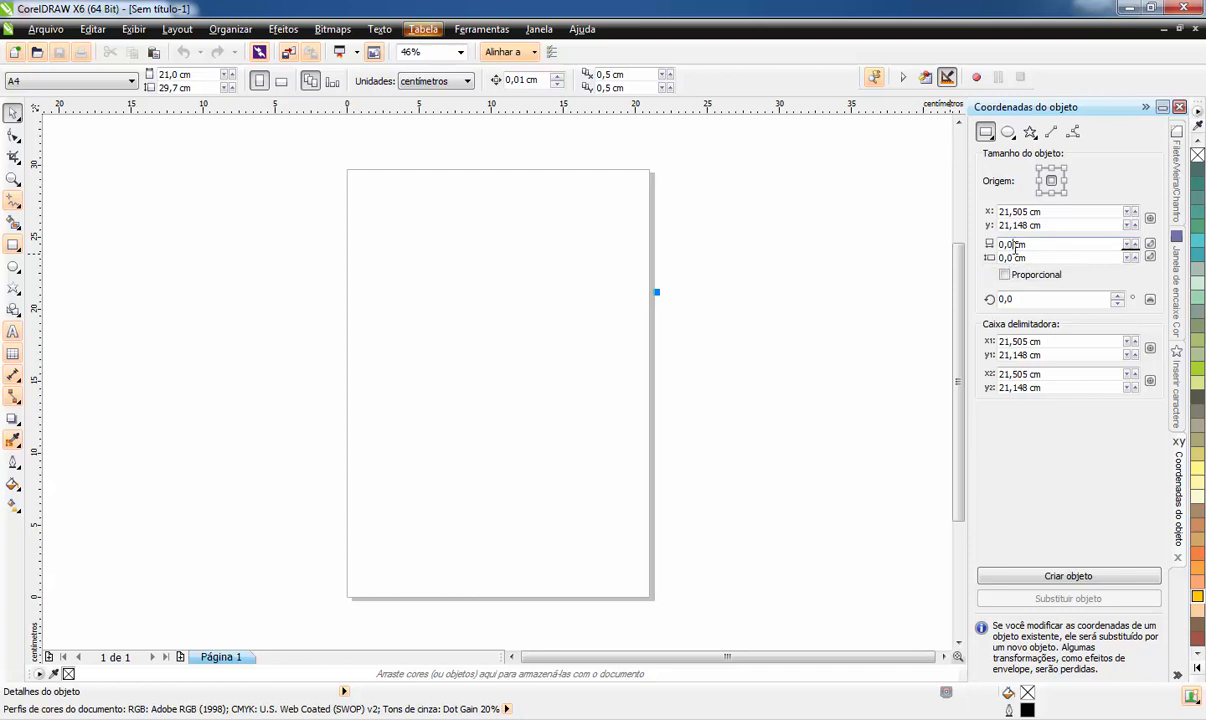
Set the new rectangle's size to 15 cm wide and 5 cm high
{"action": "left_click_drag", "start_coordinate": [1013, 245], "coordinate": [998, 250]}
{"action": "type", "text": "15"}
{"action": "left_click_drag", "start_coordinate": [1014, 257], "coordinate": [998, 258]}
{"action": "type", "text": "5"}
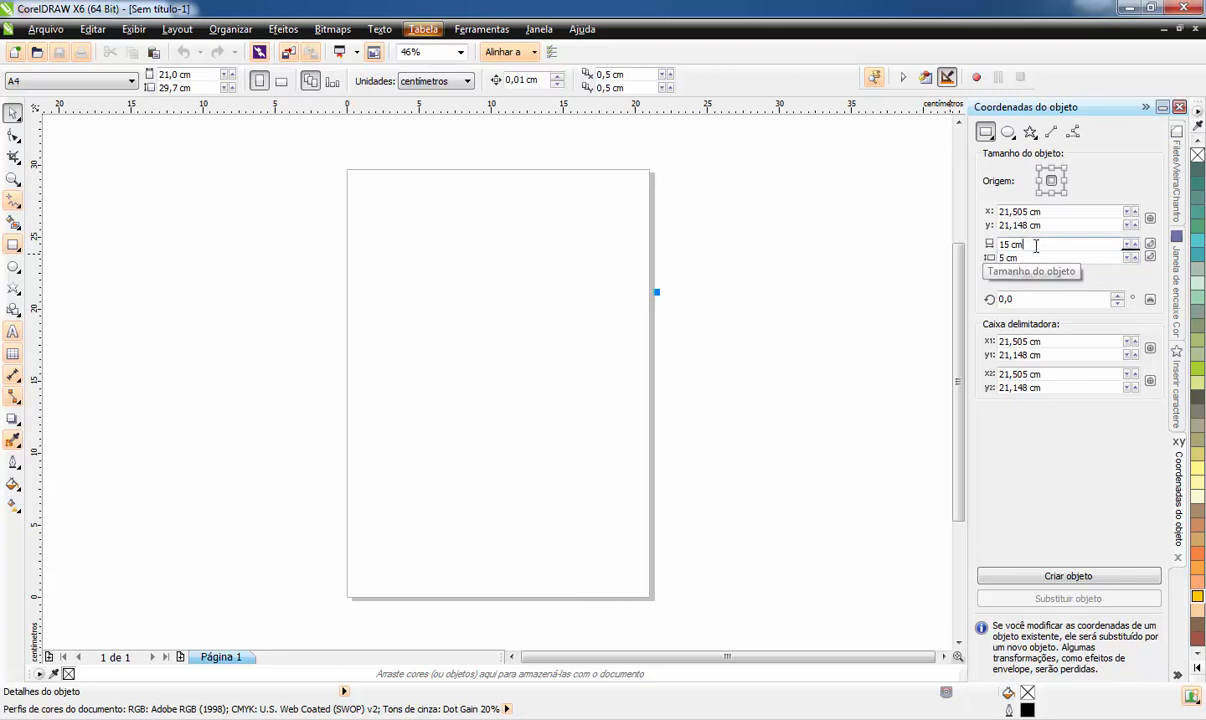
{"action": "key", "text": "Return"}
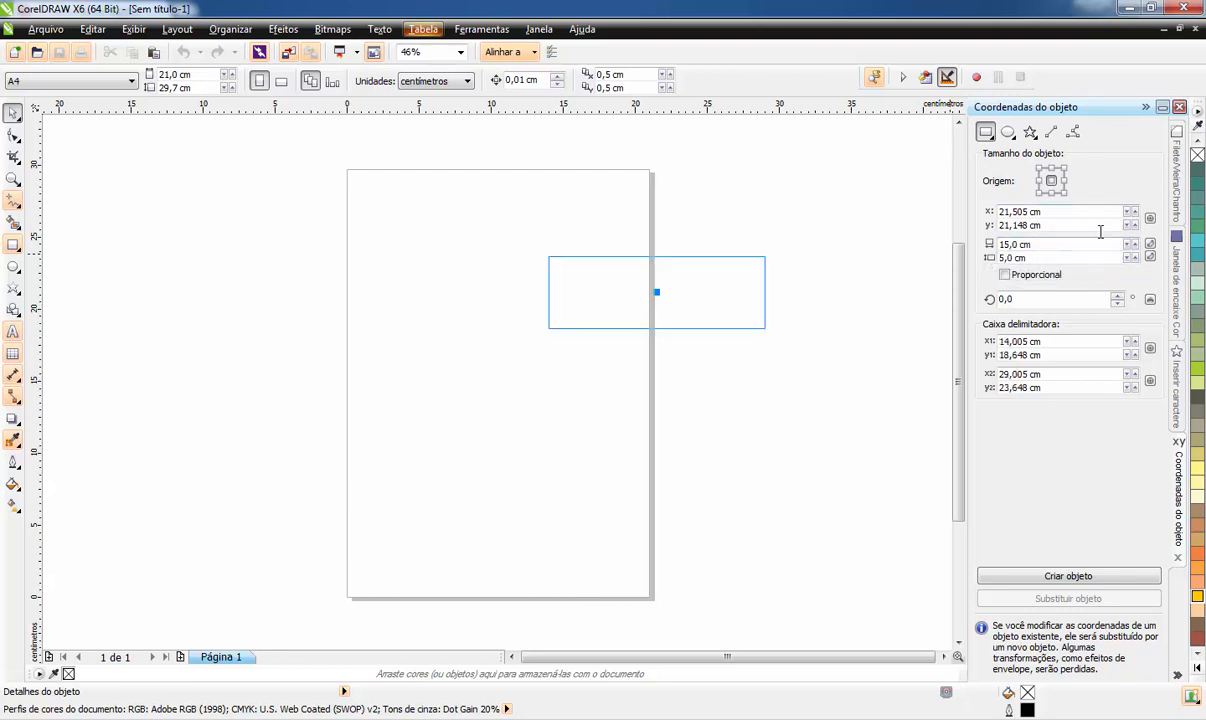
Interactively place the rectangle's origin inside the page at about x 11.3 cm, y 18.3 cm
{"action": "scroll", "coordinate": [592, 304], "scroll_direction": "up", "scroll_amount": 3}
{"action": "scroll", "coordinate": [592, 304], "scroll_direction": "down", "scroll_amount": 3}
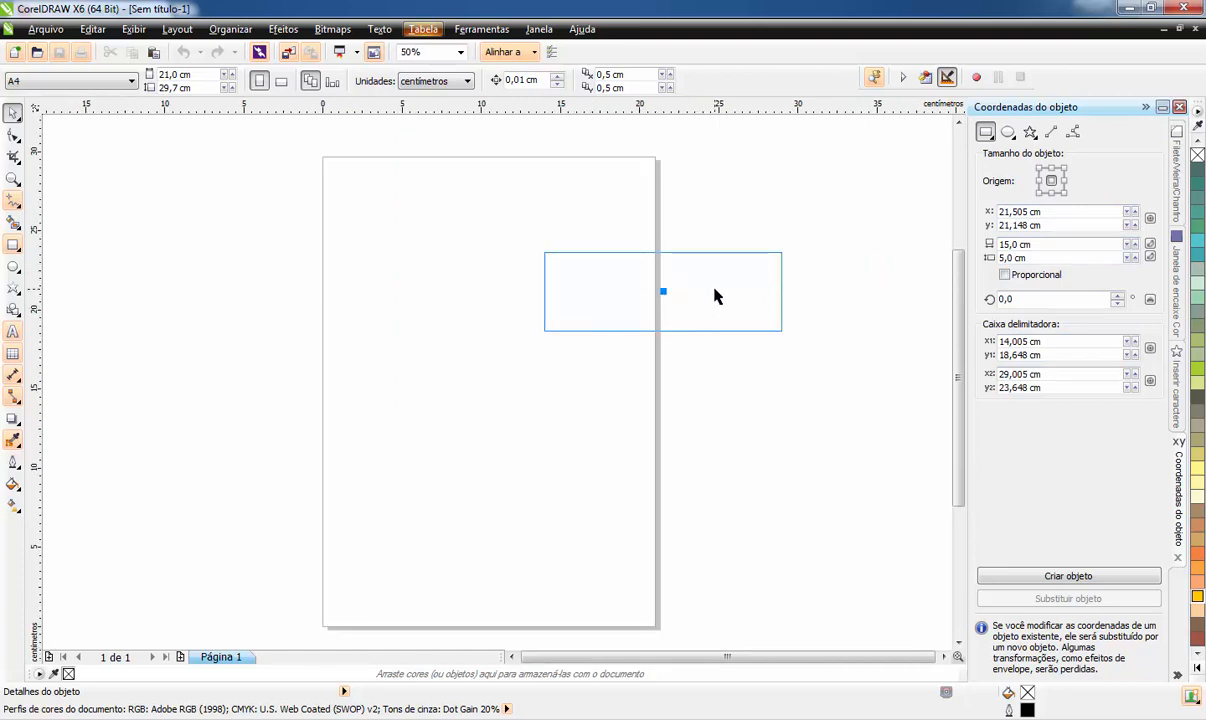
{"action": "left_click_drag", "start_coordinate": [706, 291], "coordinate": [583, 342]}
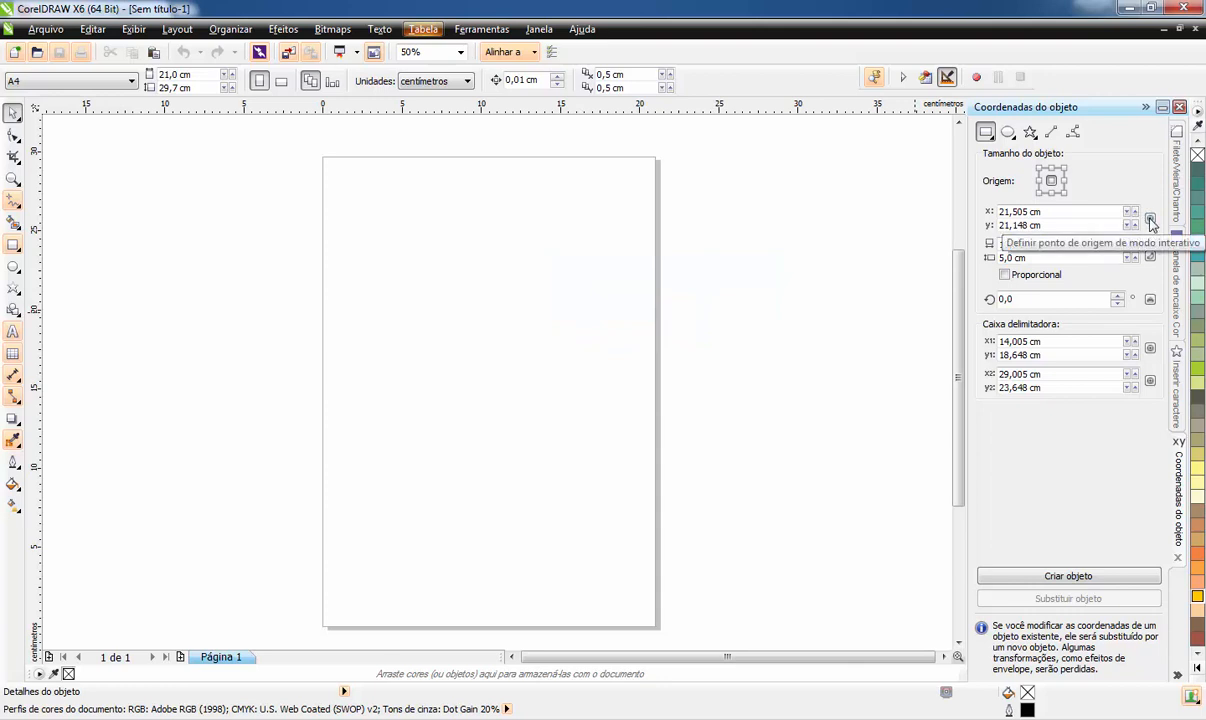
{"action": "left_click", "coordinate": [1150, 221]}
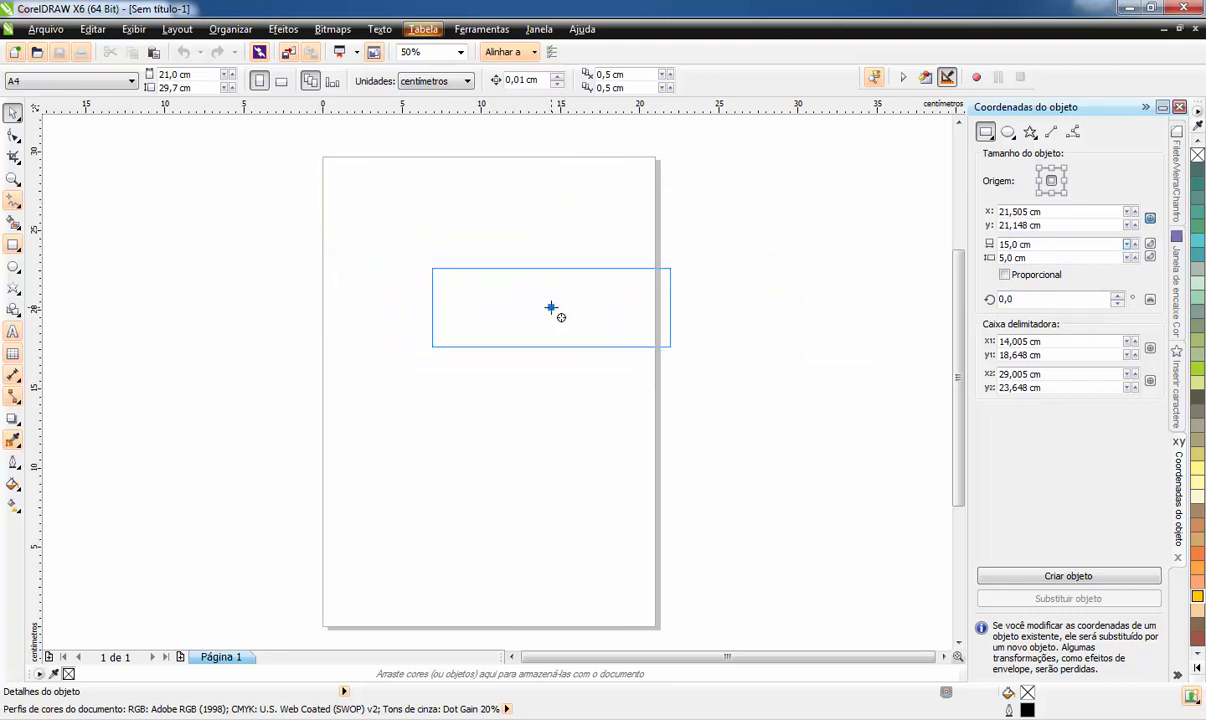
{"action": "scroll", "coordinate": [484, 328], "scroll_direction": "up", "scroll_amount": 1}
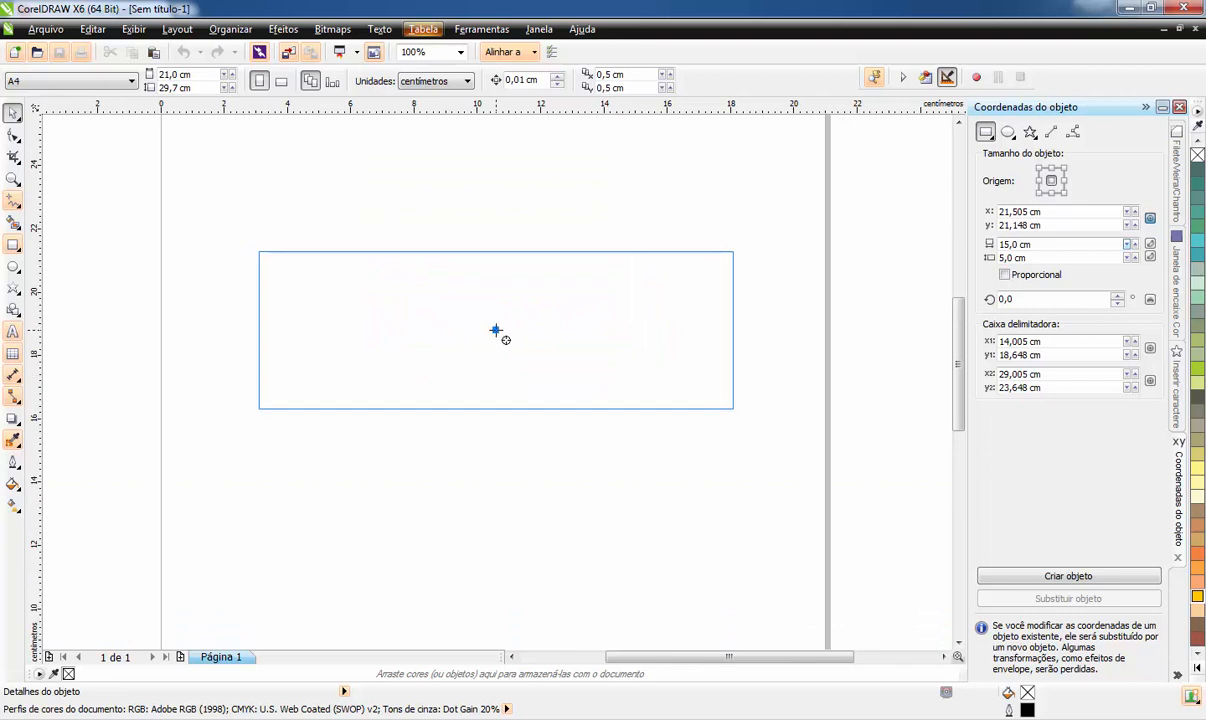
{"action": "scroll", "coordinate": [509, 332], "scroll_direction": "up", "scroll_amount": 1}
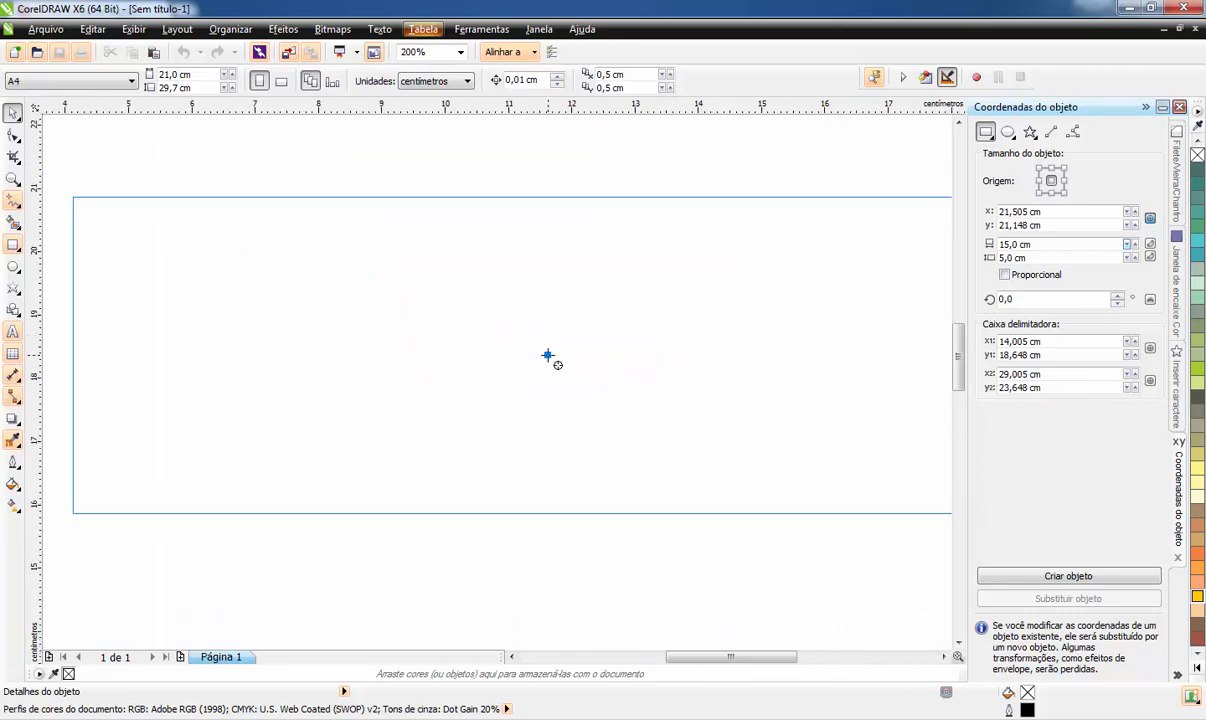
{"action": "scroll", "coordinate": [547, 355], "scroll_direction": "down", "scroll_amount": 1}
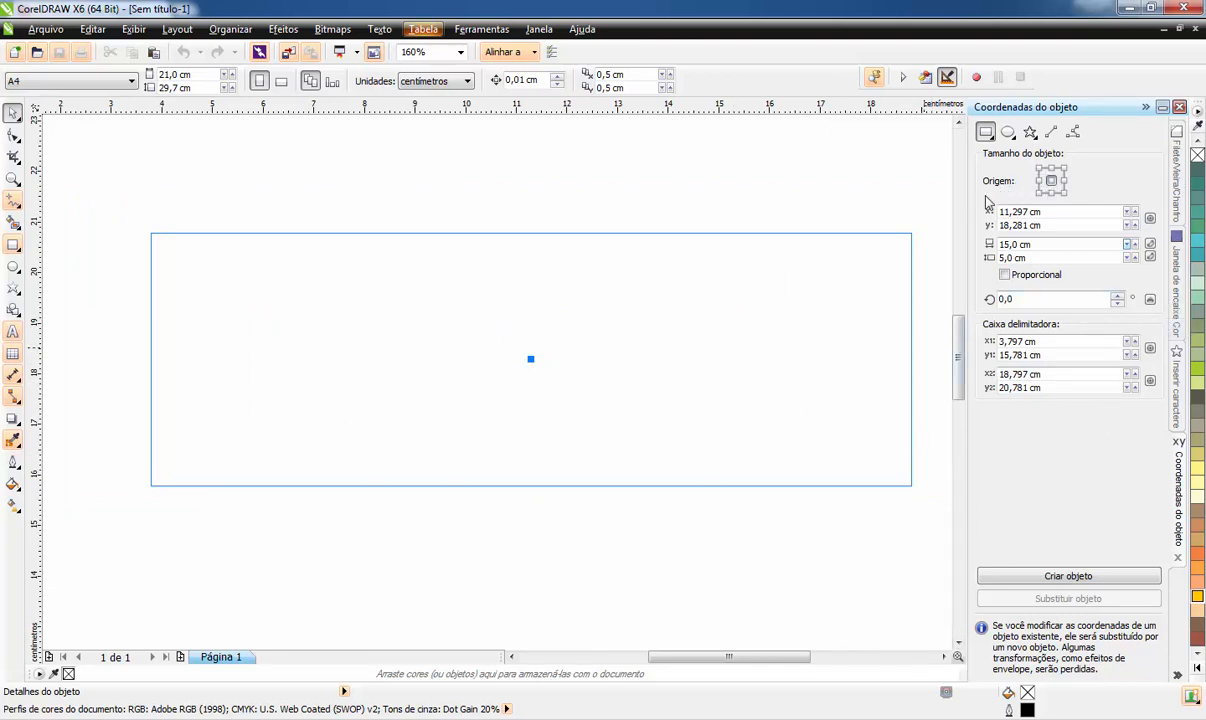
Try the rectangle's side and corner reference points as its origin and return the origin to the centre
{"action": "left_click", "coordinate": [1065, 180]}
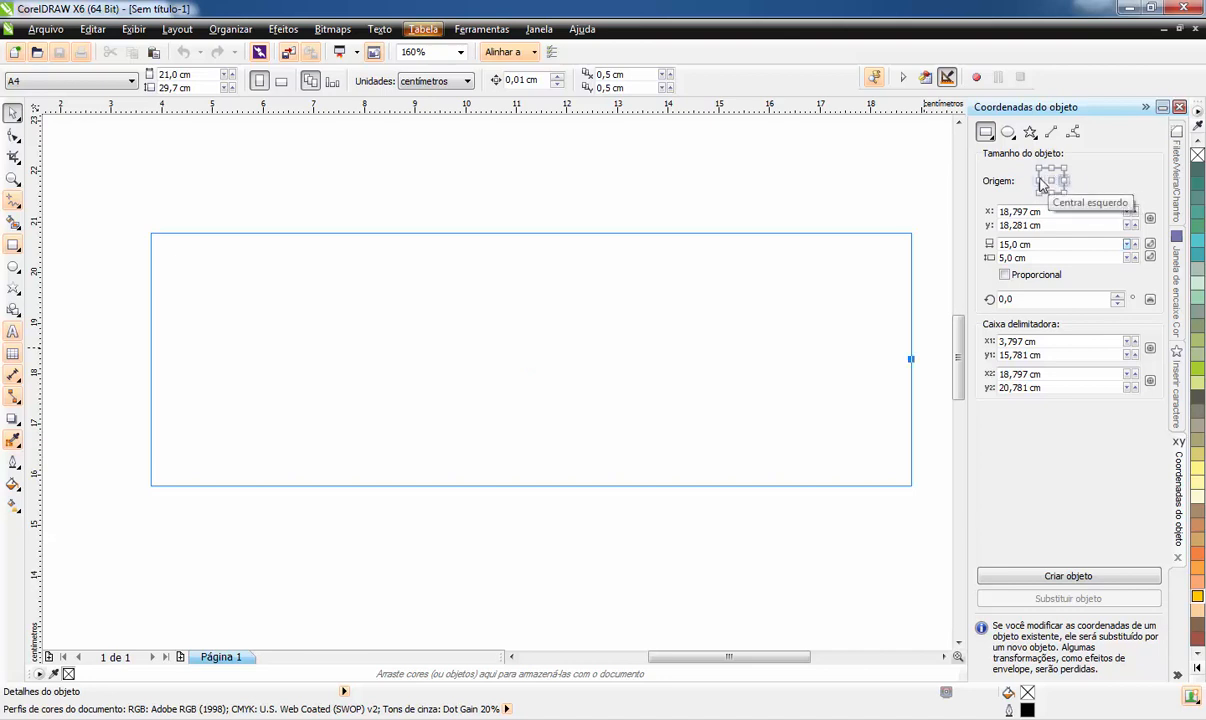
{"action": "left_click", "coordinate": [1042, 183]}
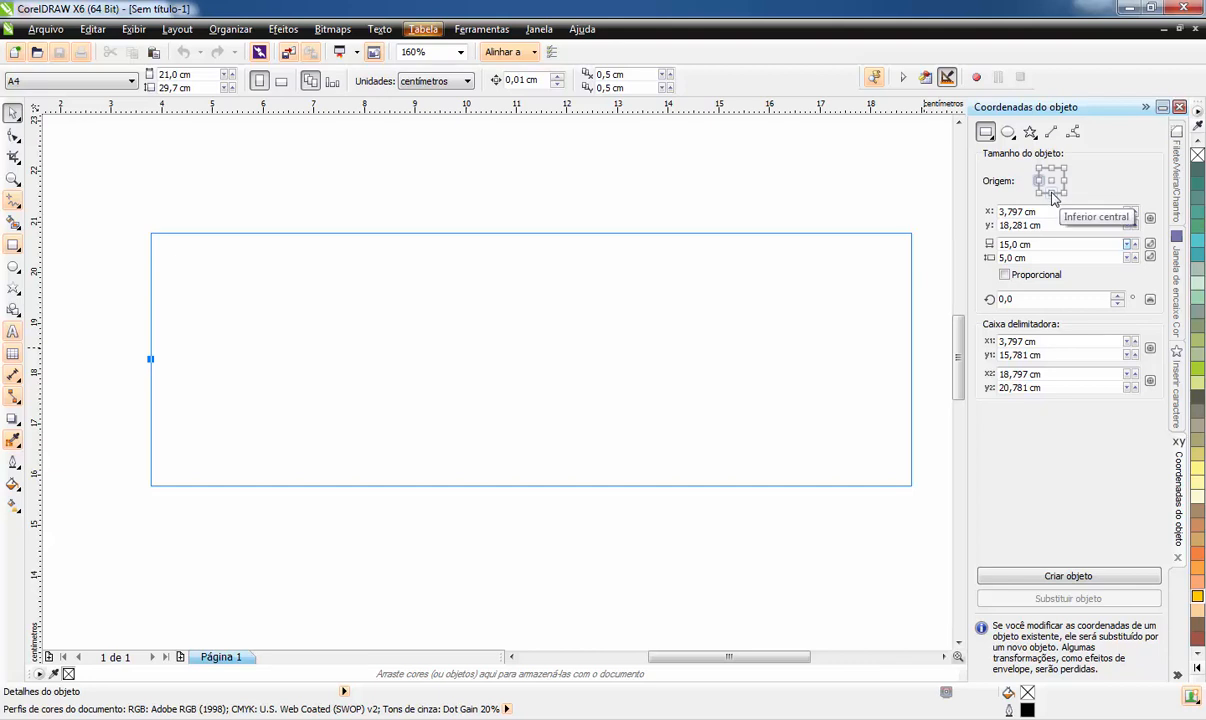
{"action": "left_click", "coordinate": [1051, 194]}
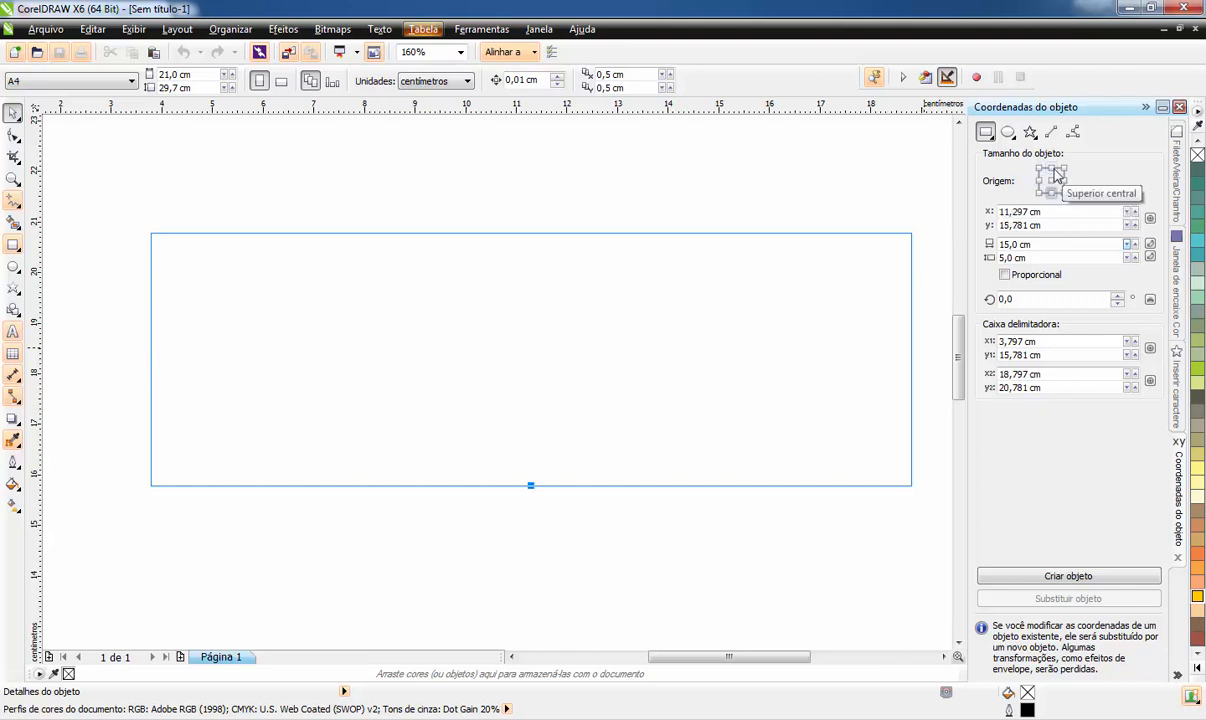
{"action": "left_click", "coordinate": [1053, 170]}
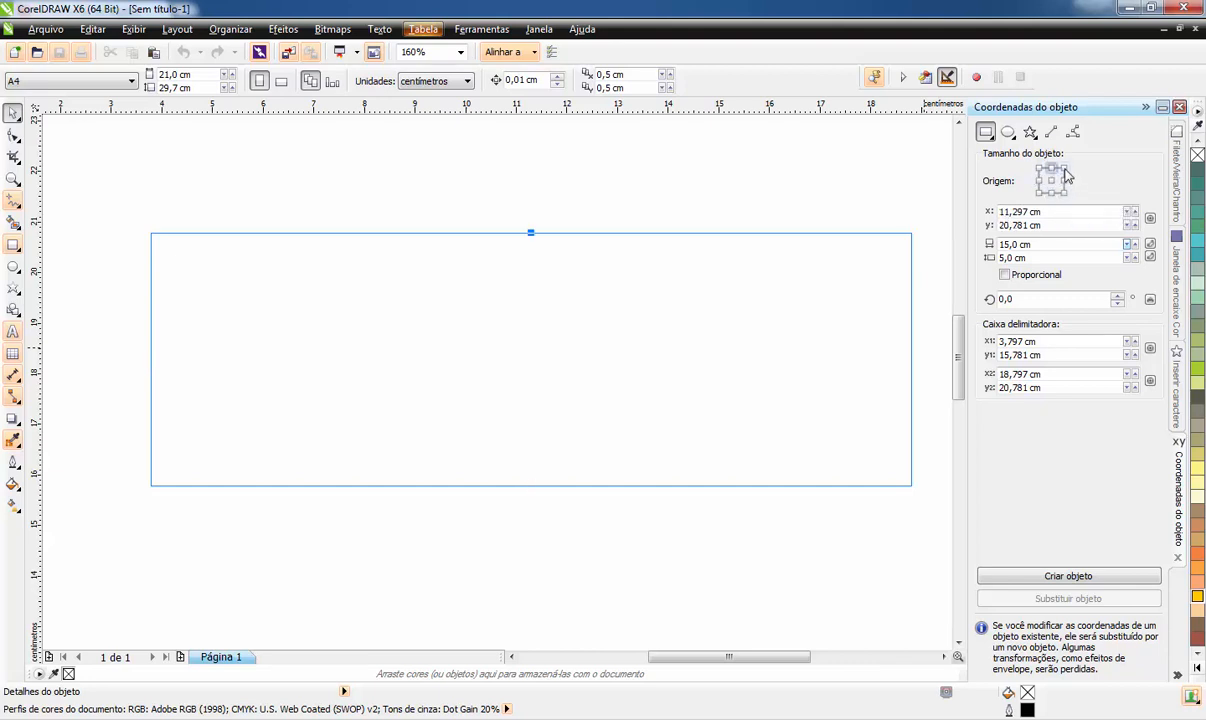
{"action": "left_click", "coordinate": [1066, 176]}
{"action": "left_click", "coordinate": [1040, 170]}
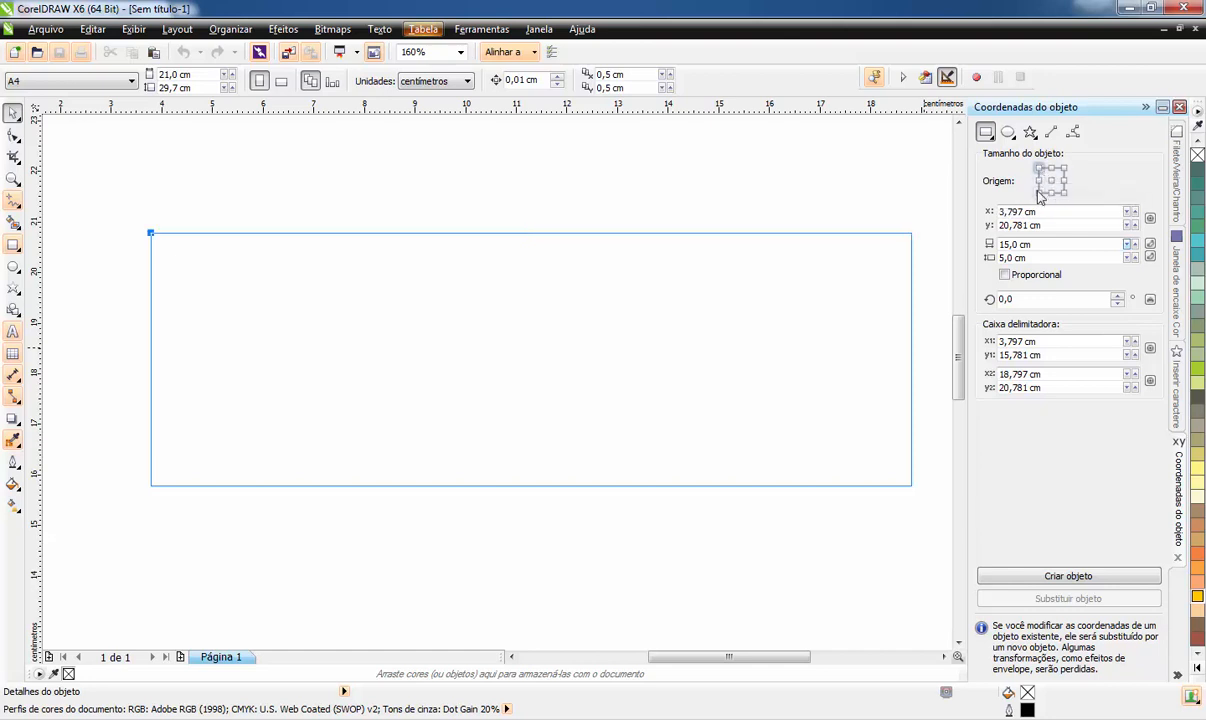
{"action": "left_click", "coordinate": [1039, 193]}
{"action": "left_click", "coordinate": [1065, 193]}
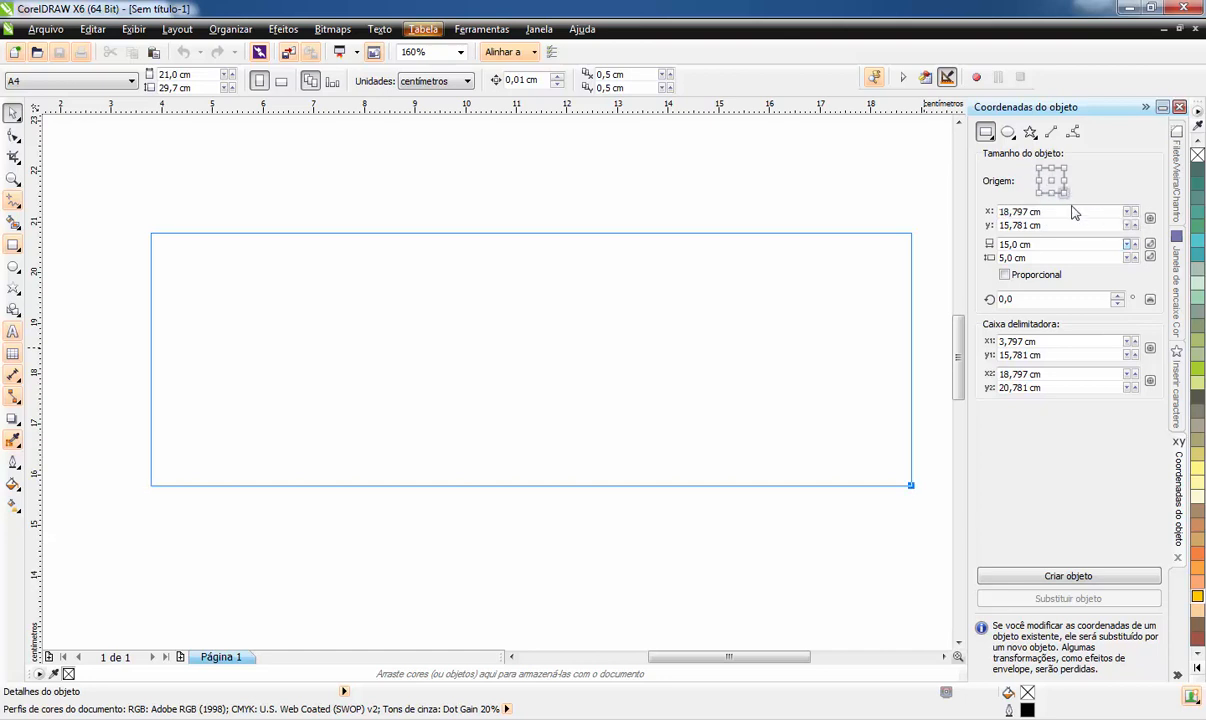
{"action": "left_click", "coordinate": [1051, 180]}
Try defining the rectangle's width interactively by drawing a distance, and reset the width to 15 cm
{"action": "left_click", "coordinate": [1150, 245]}
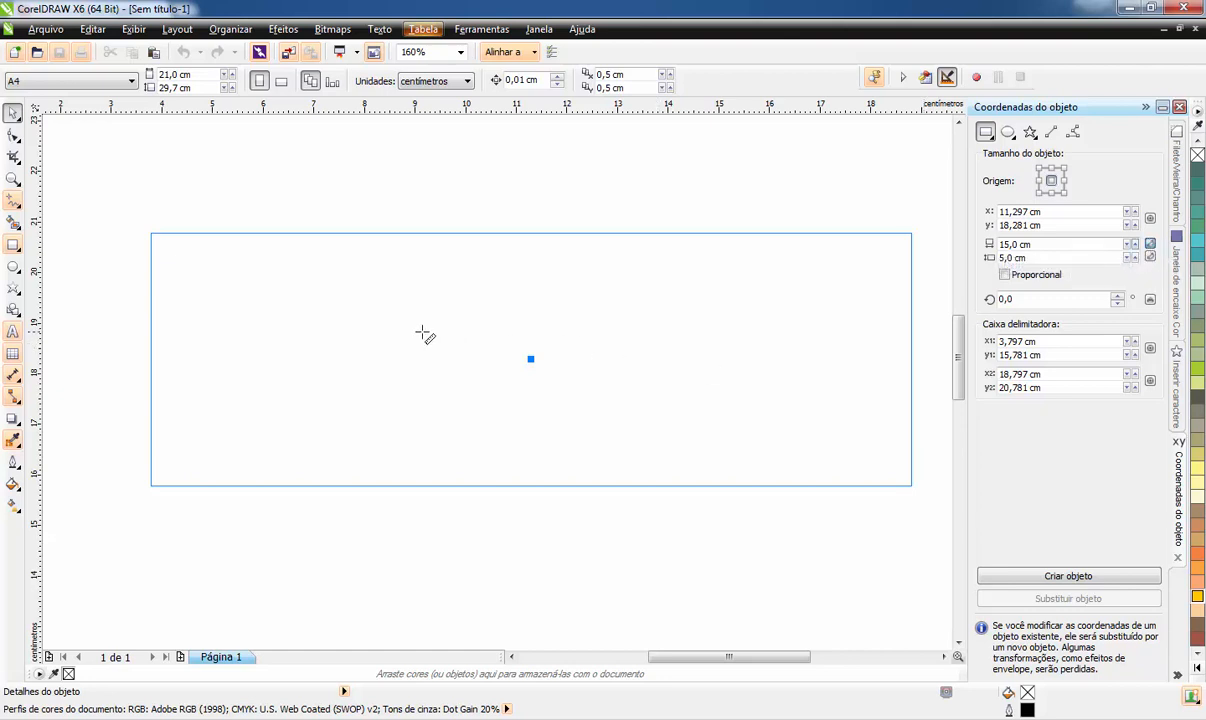
{"action": "left_click_drag", "start_coordinate": [398, 332], "coordinate": [1074, 455]}
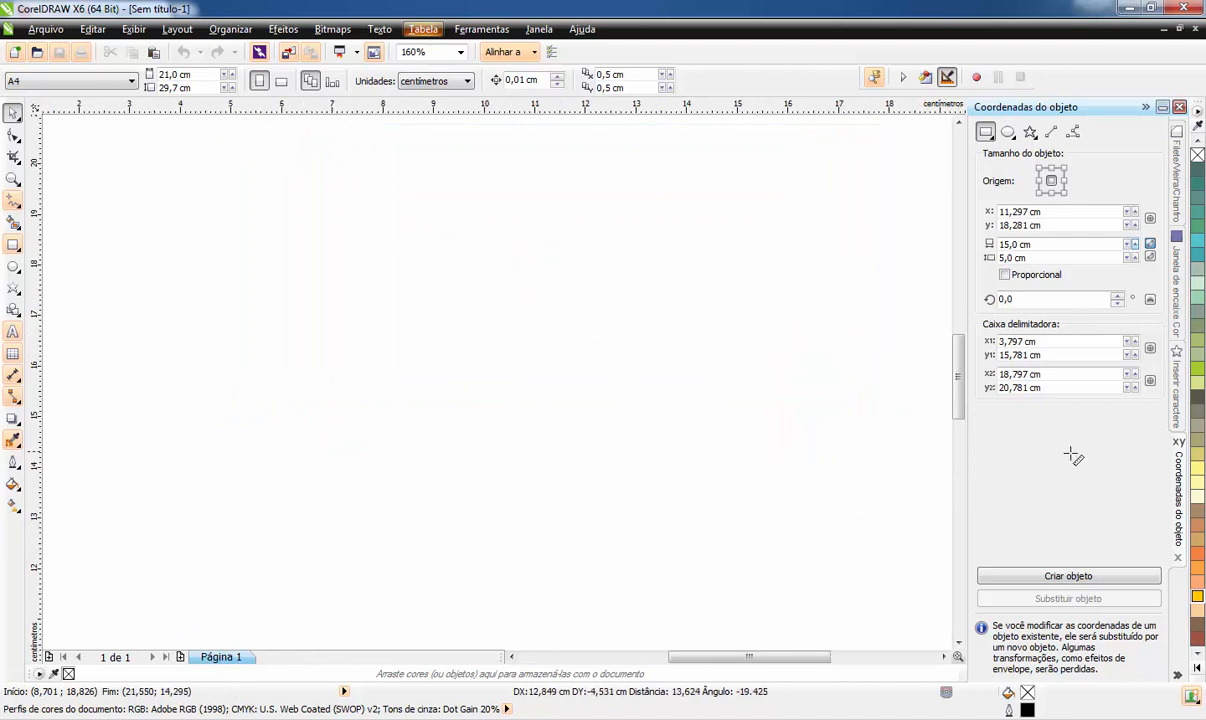
{"action": "double_click", "coordinate": [1029, 244]}
{"action": "type", "text": "15"}
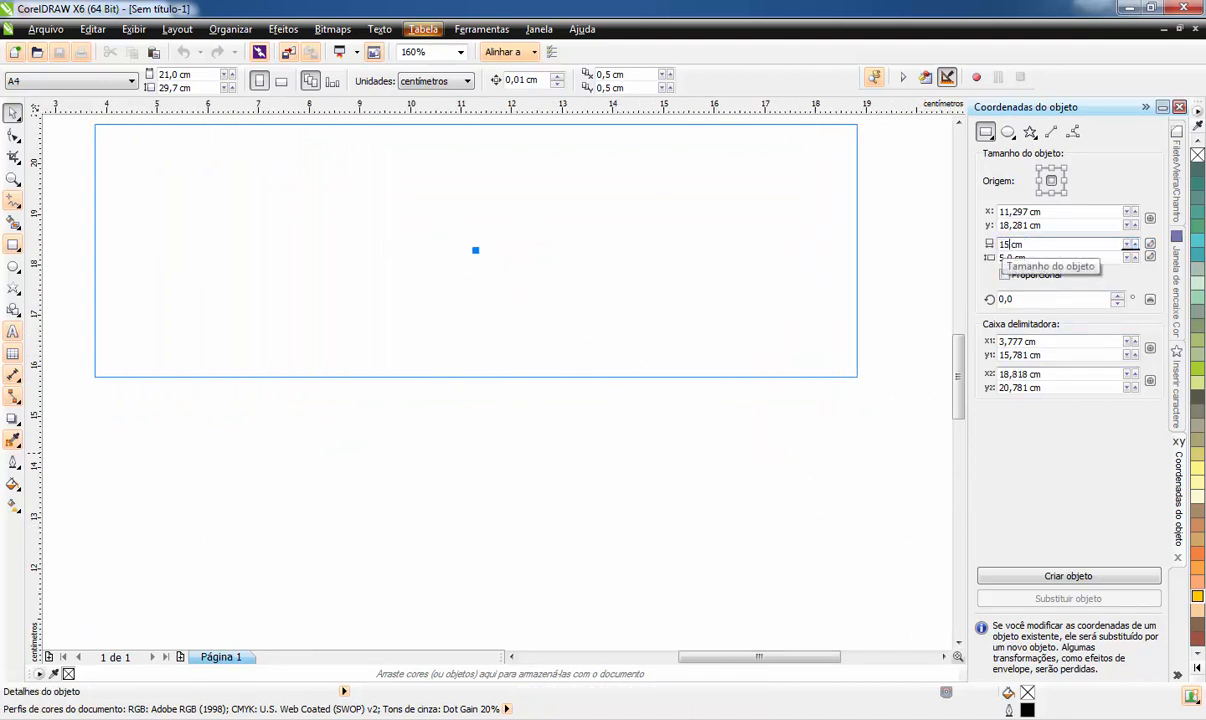
{"action": "left_click", "coordinate": [1052, 258]}
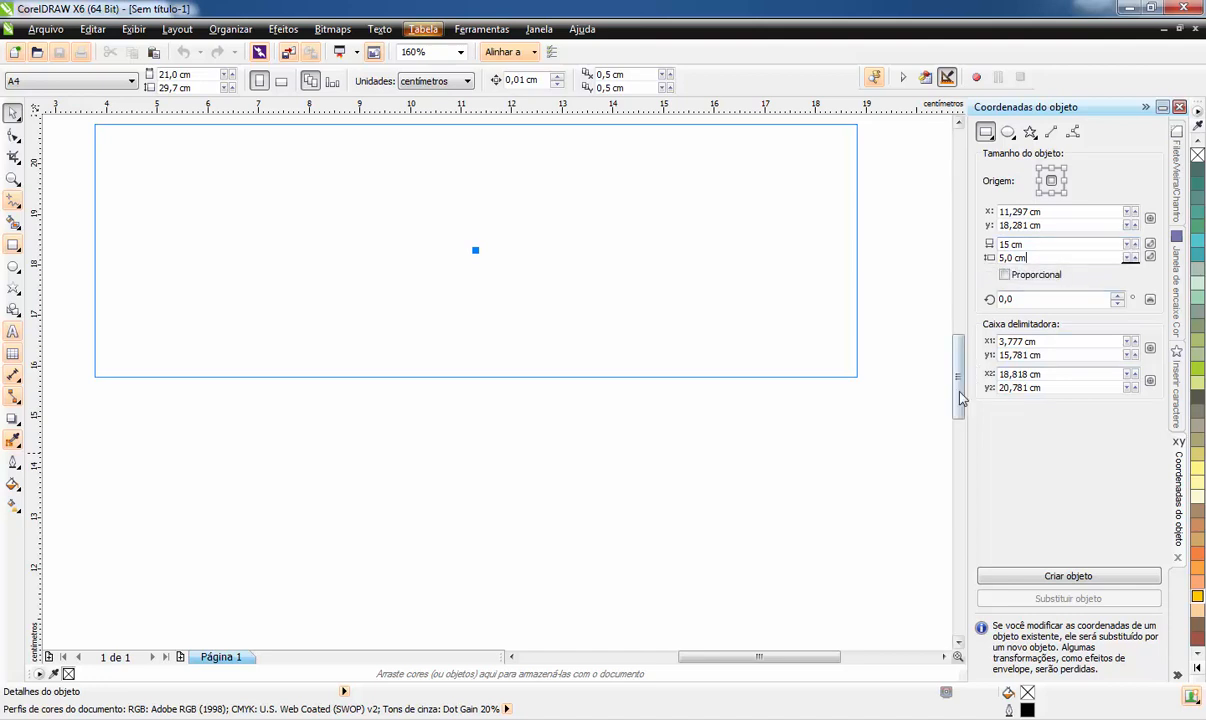
{"action": "left_click_drag", "start_coordinate": [959, 394], "coordinate": [962, 377]}
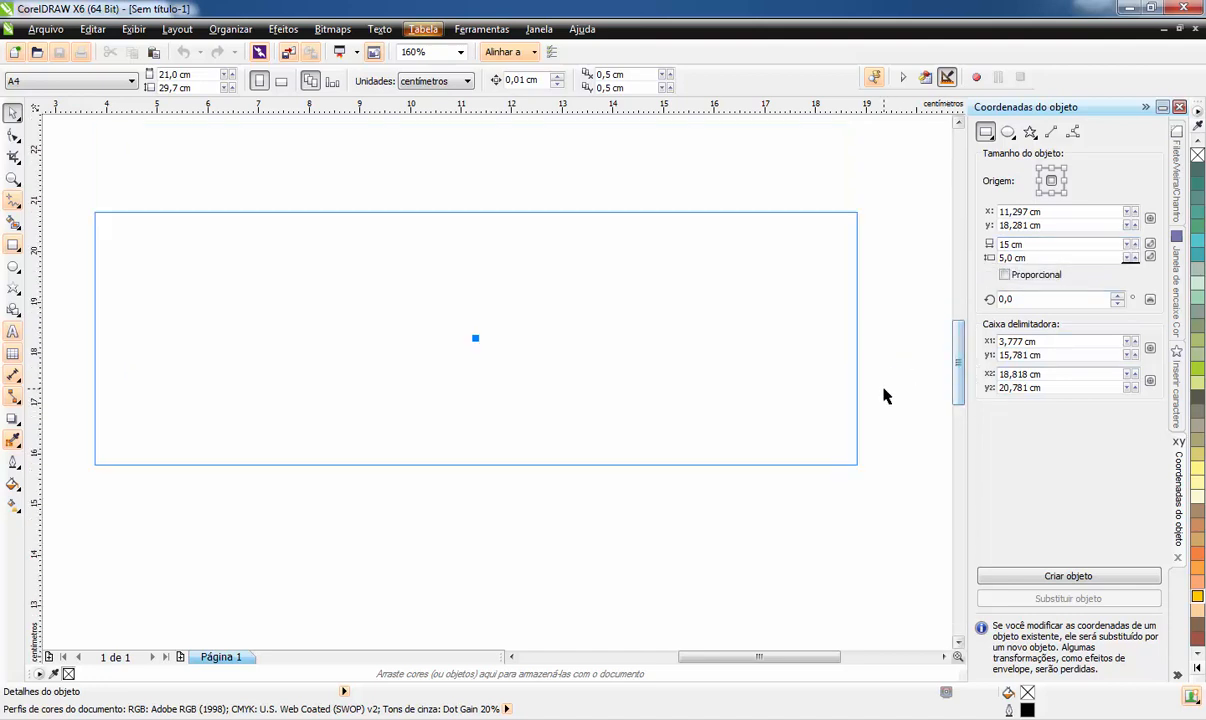
Try defining the rectangle's height interactively at about 4.8 cm, and restore the height to 5 cm
{"action": "left_click", "coordinate": [1152, 258]}
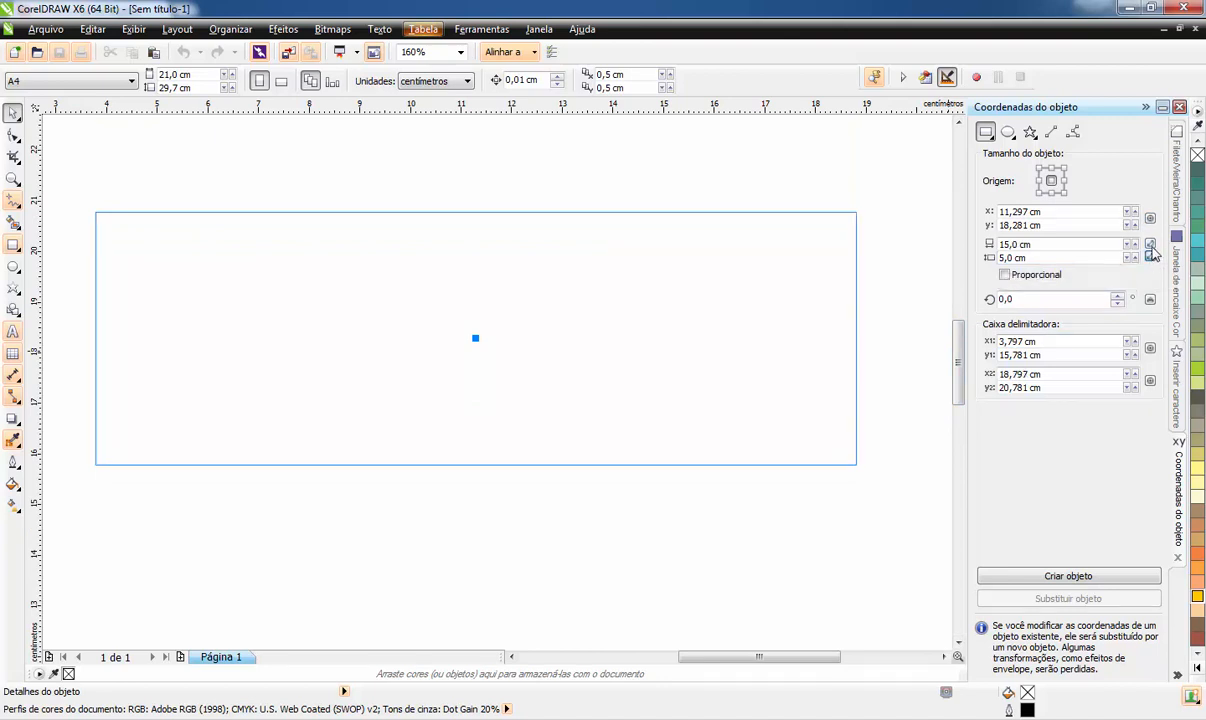
{"action": "left_click", "coordinate": [1151, 246]}
{"action": "left_click_drag", "start_coordinate": [607, 458], "coordinate": [676, 248]}
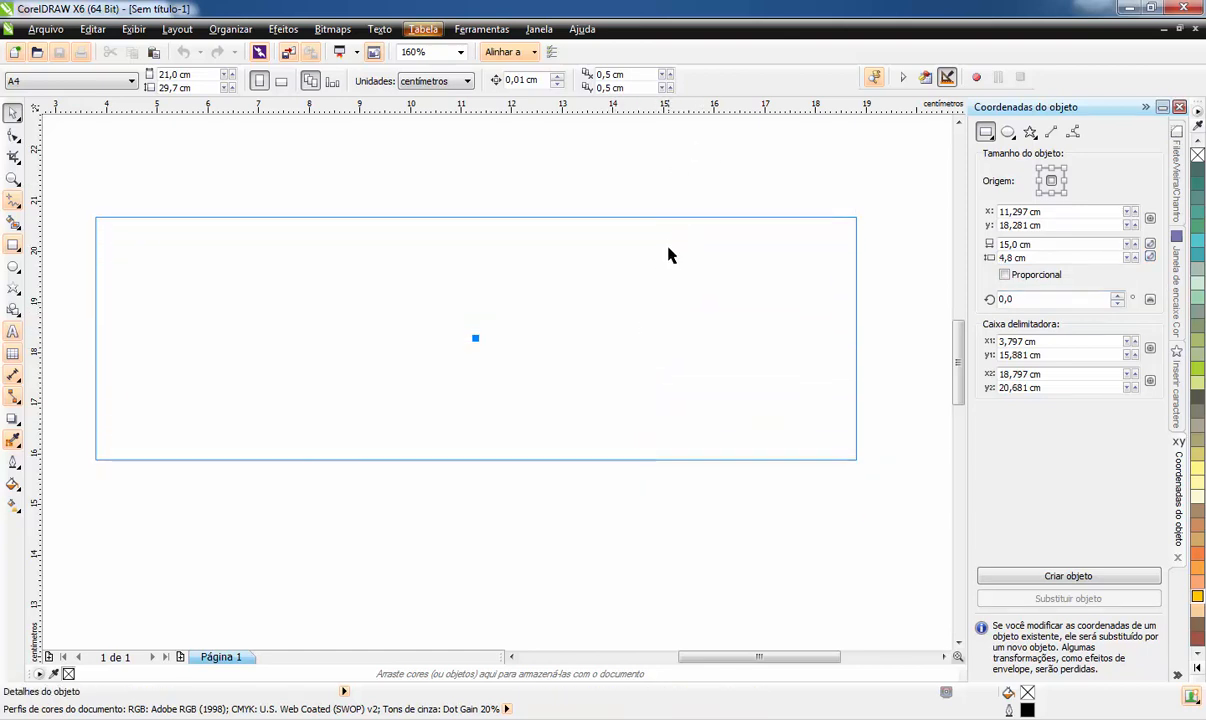
{"action": "left_click", "coordinate": [1134, 255]}
{"action": "left_click", "coordinate": [1134, 255]}
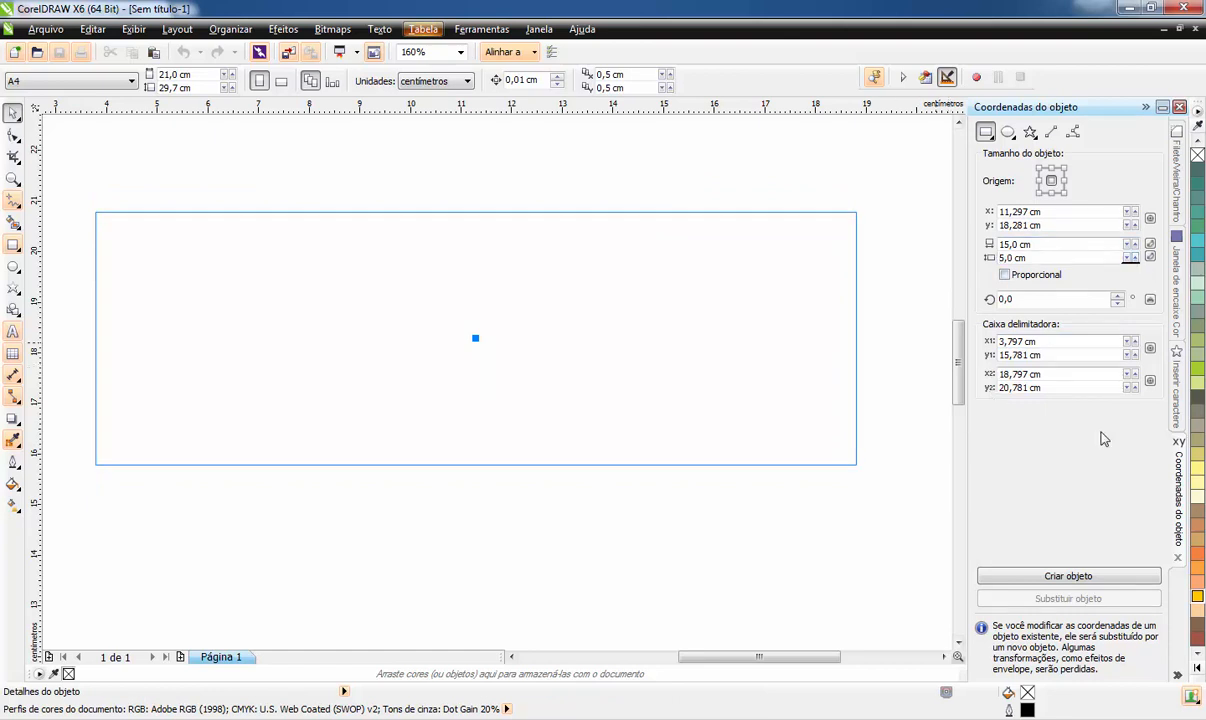
Try rotating the rectangle by 15 and 45 degrees, and reset its rotation angle to 0
{"action": "left_click", "coordinate": [1117, 296]}
{"action": "left_click", "coordinate": [1117, 298]}
{"action": "left_click", "coordinate": [1117, 298]}
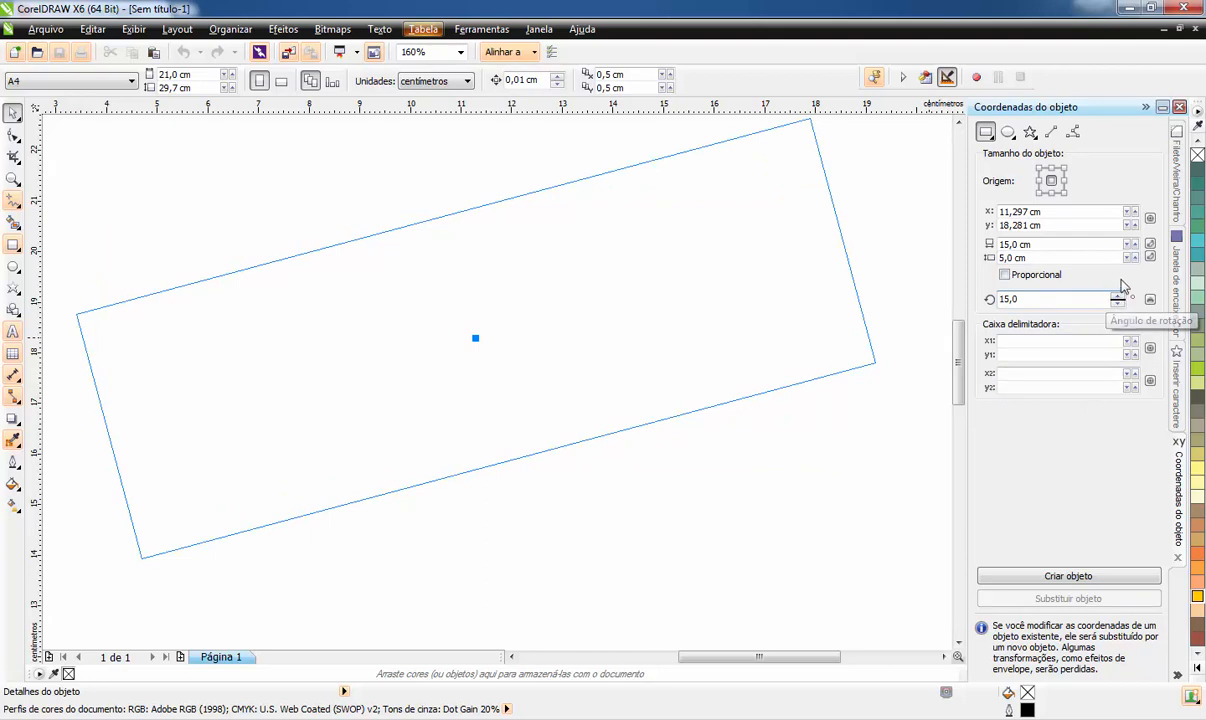
{"action": "left_click_drag", "start_coordinate": [1046, 299], "coordinate": [987, 297]}
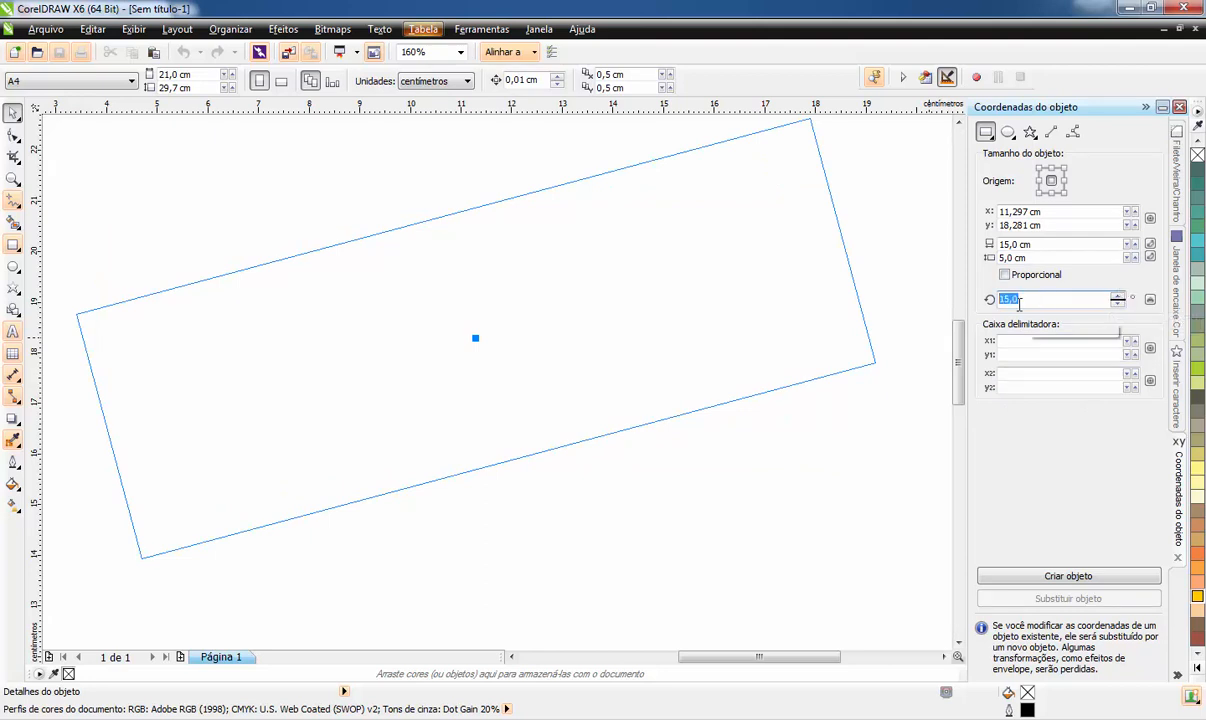
{"action": "type", "text": "45"}
{"action": "key", "text": "Return"}
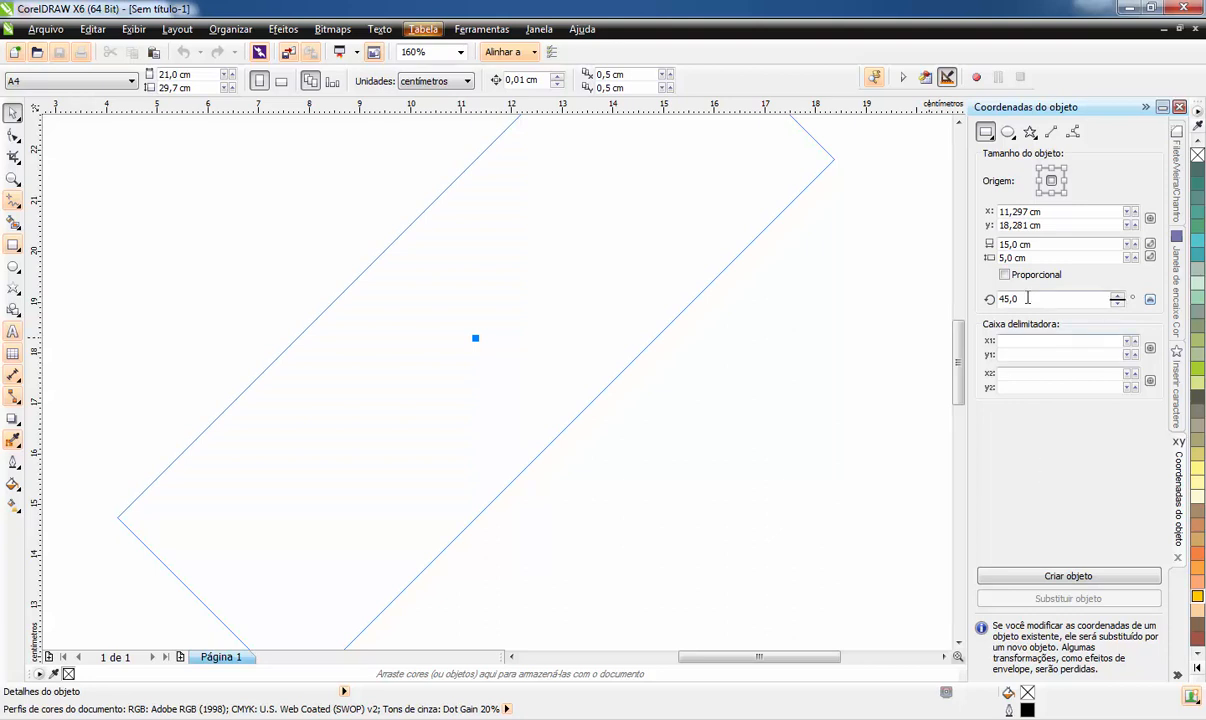
{"action": "left_click_drag", "start_coordinate": [1027, 299], "coordinate": [1003, 299]}
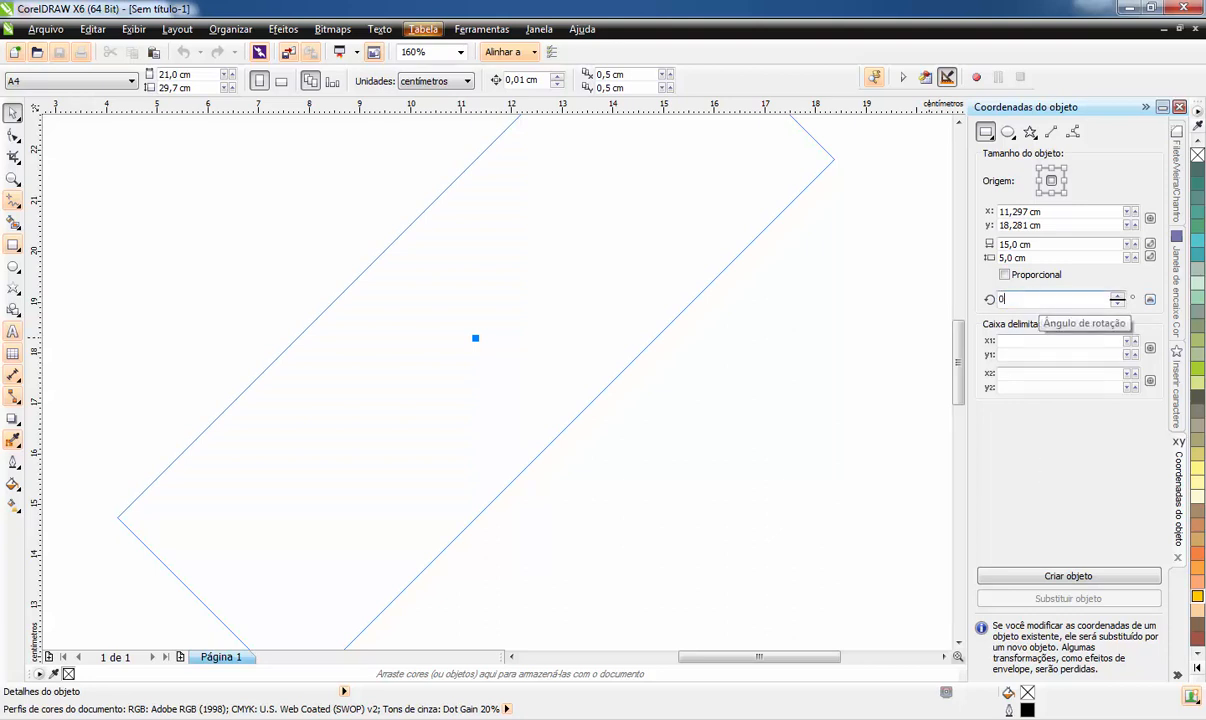
{"action": "key", "text": "Return"}
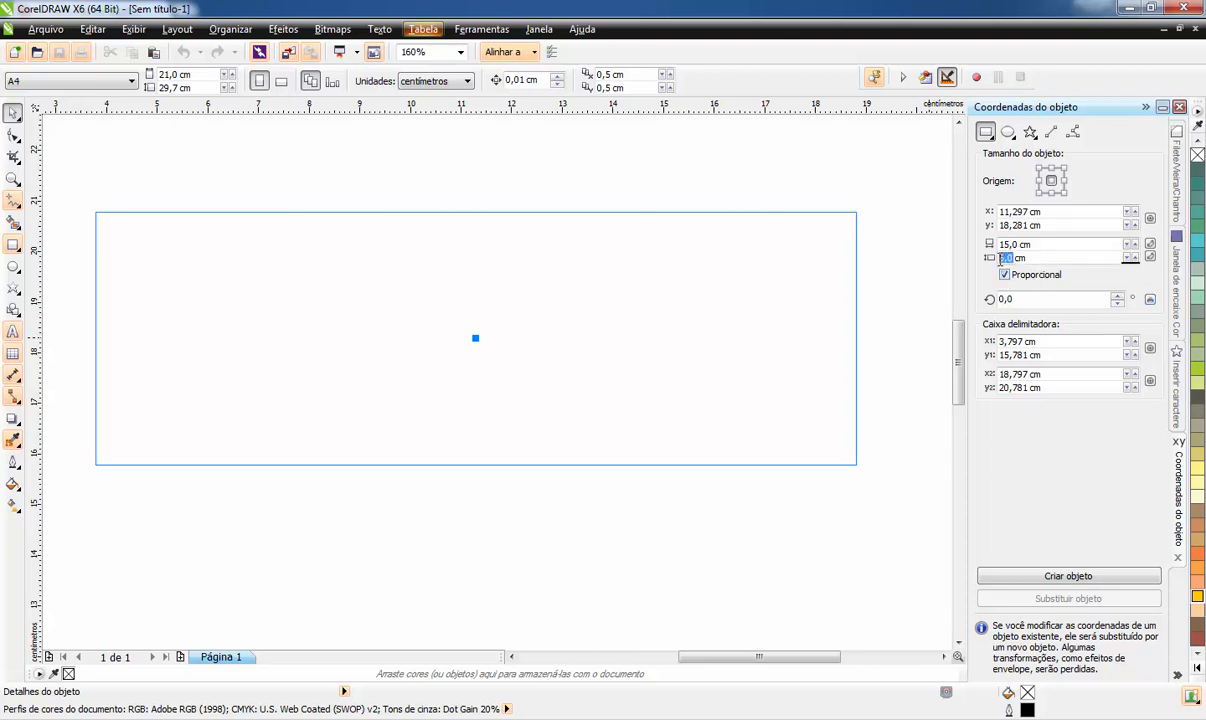
Turn on proportional sizing and re-enter the rectangle's height as 5 cm
{"action": "type", "text": "5"}
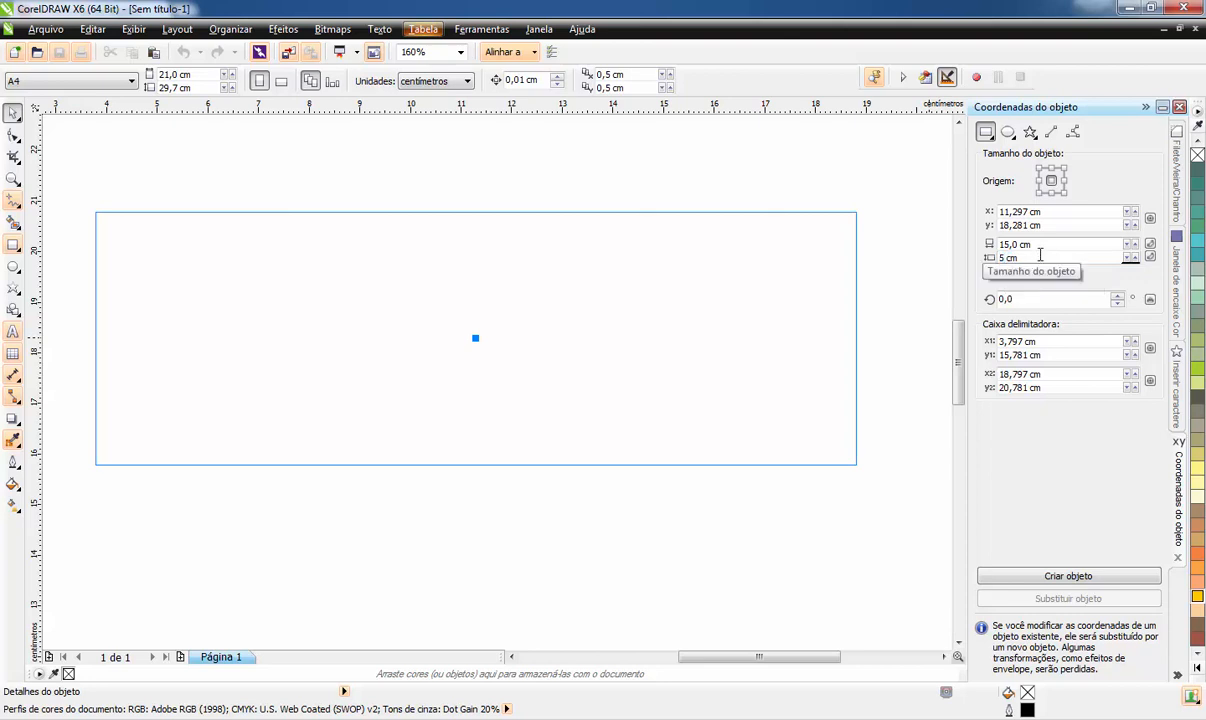
{"action": "key", "text": "Return"}
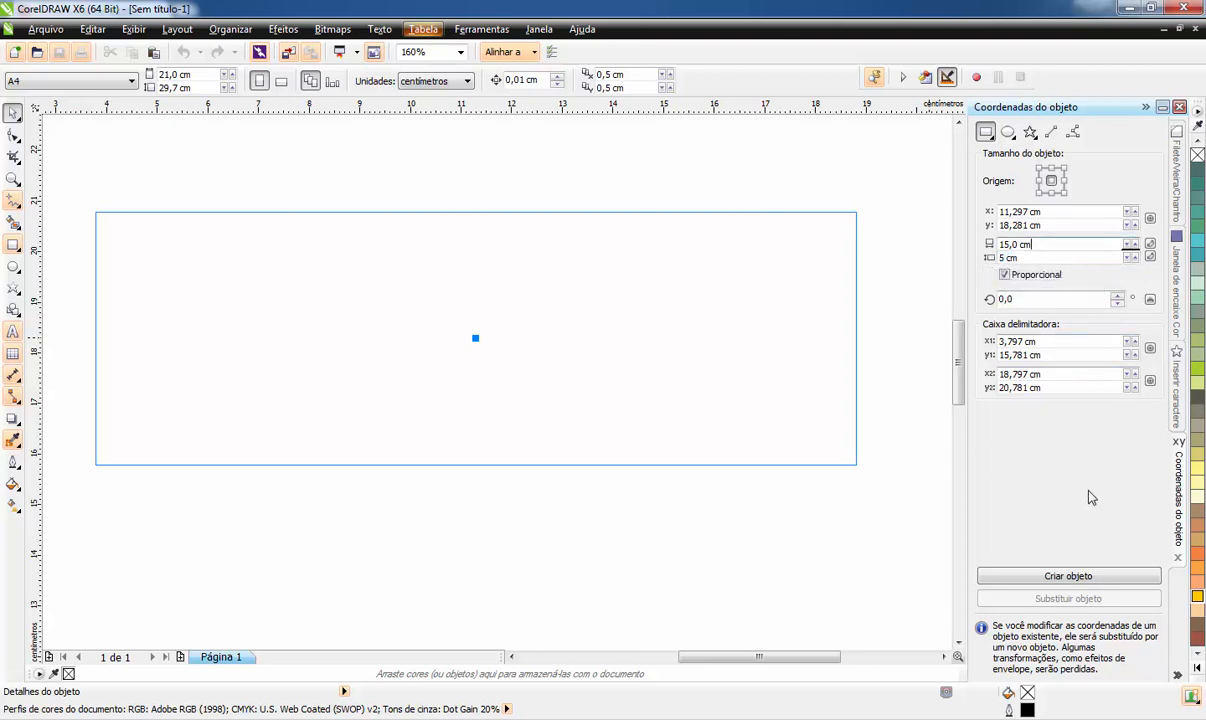
{"action": "key", "text": "Tab"}
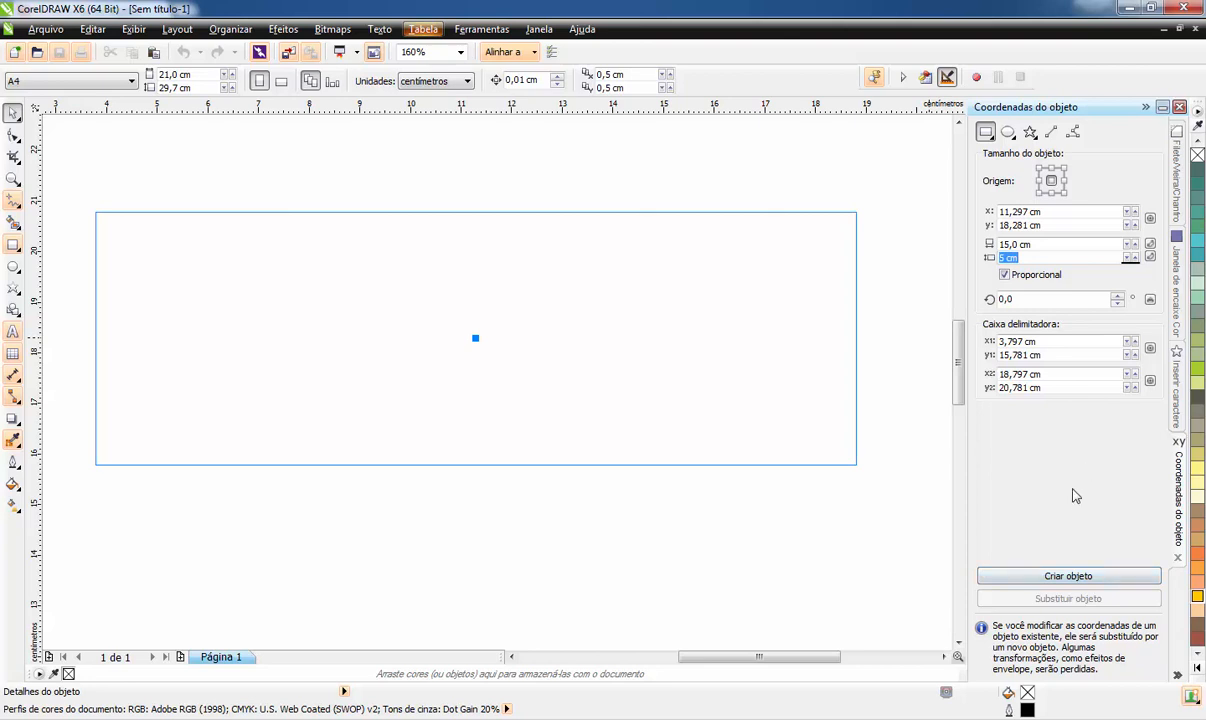
{"action": "left_click", "coordinate": [1041, 258]}
{"action": "left_click", "coordinate": [440, 80]}
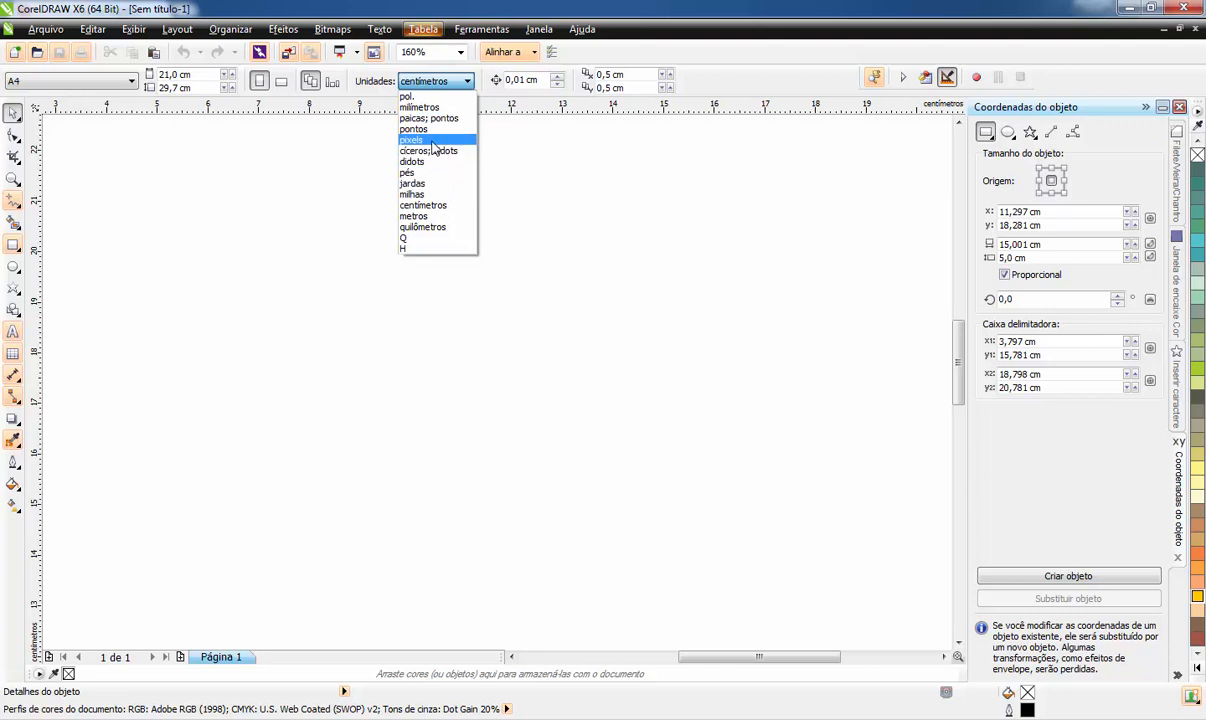
{"action": "left_click", "coordinate": [620, 188]}
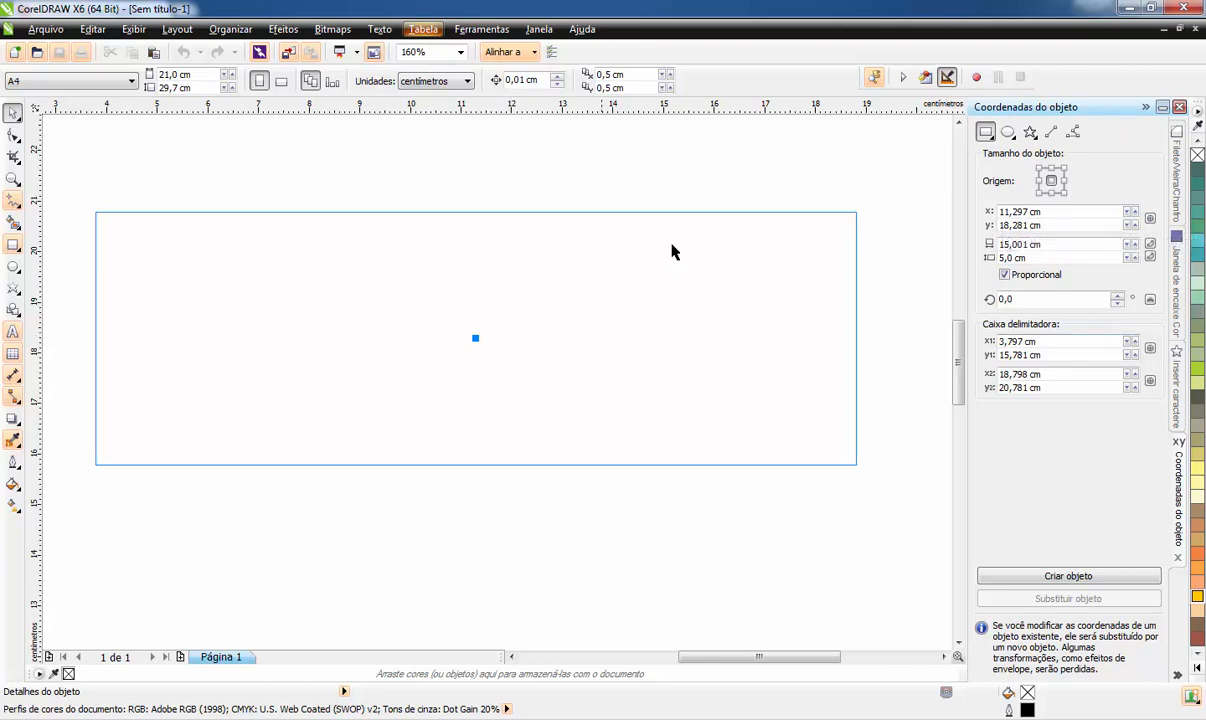
Shift the rectangle's centre to x 11.897 cm and y 18.381 cm
{"action": "left_click", "coordinate": [1133, 214]}
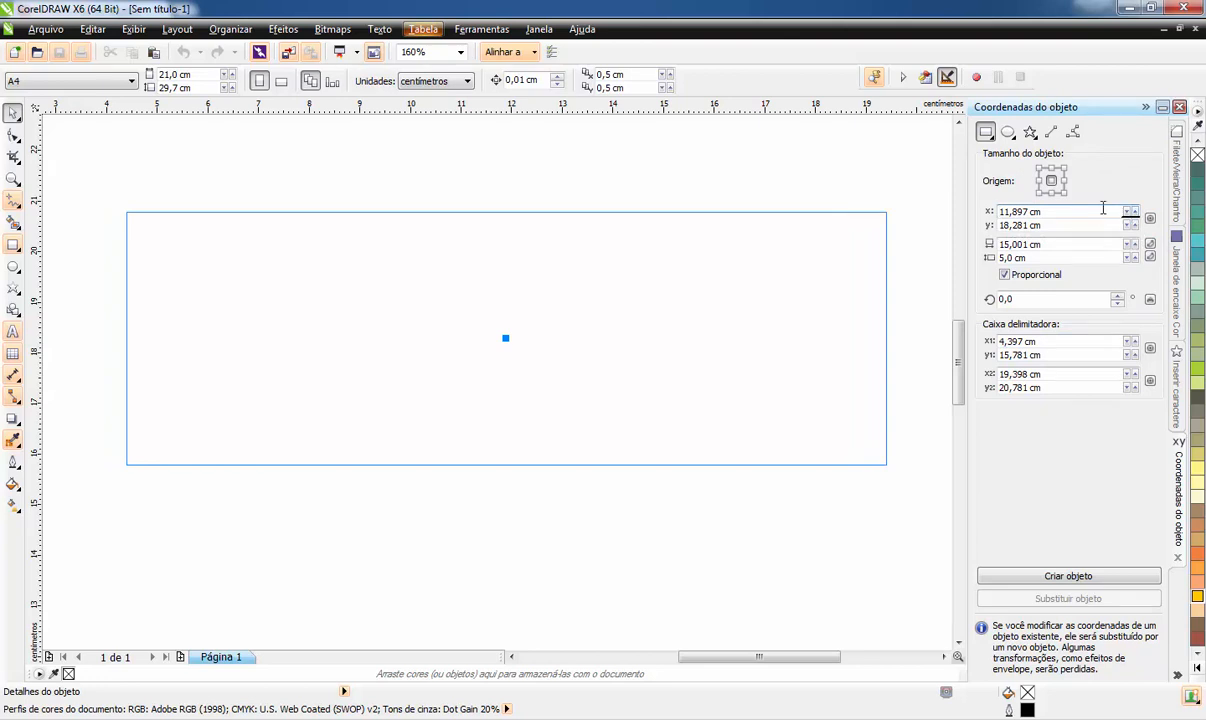
{"action": "left_click", "coordinate": [1133, 222]}
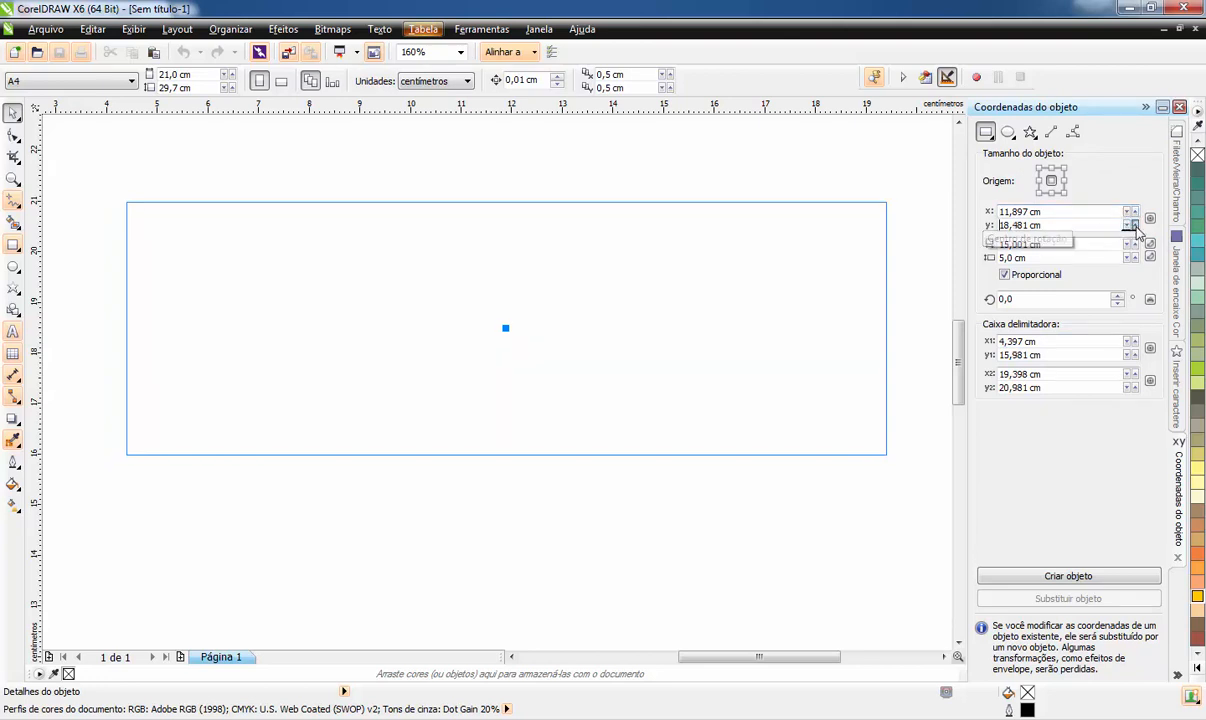
{"action": "left_click", "coordinate": [1133, 228]}
{"action": "left_click", "coordinate": [1133, 228]}
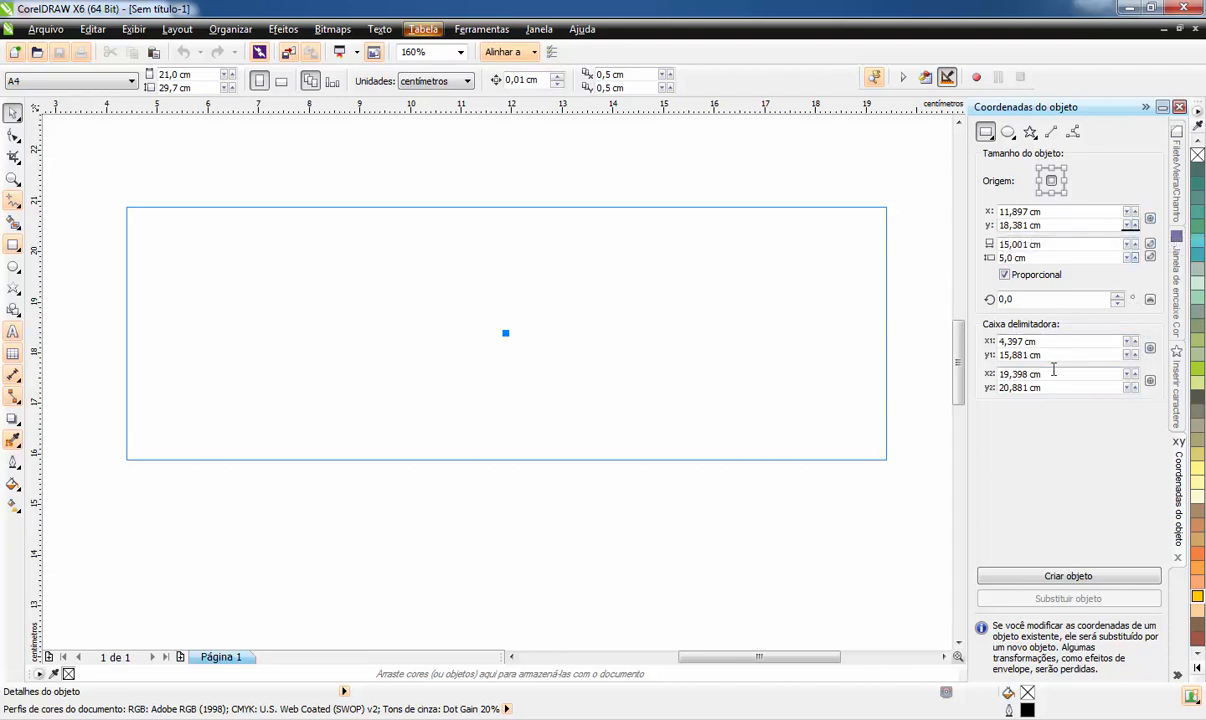
Move the bounding box's lower-left corner to x1 4.897 cm and y1 16.081 cm
{"action": "left_click", "coordinate": [1135, 340]}
{"action": "left_click", "coordinate": [1135, 340]}
{"action": "left_click", "coordinate": [1135, 340]}
{"action": "left_click", "coordinate": [1135, 340]}
{"action": "left_click", "coordinate": [1135, 340]}
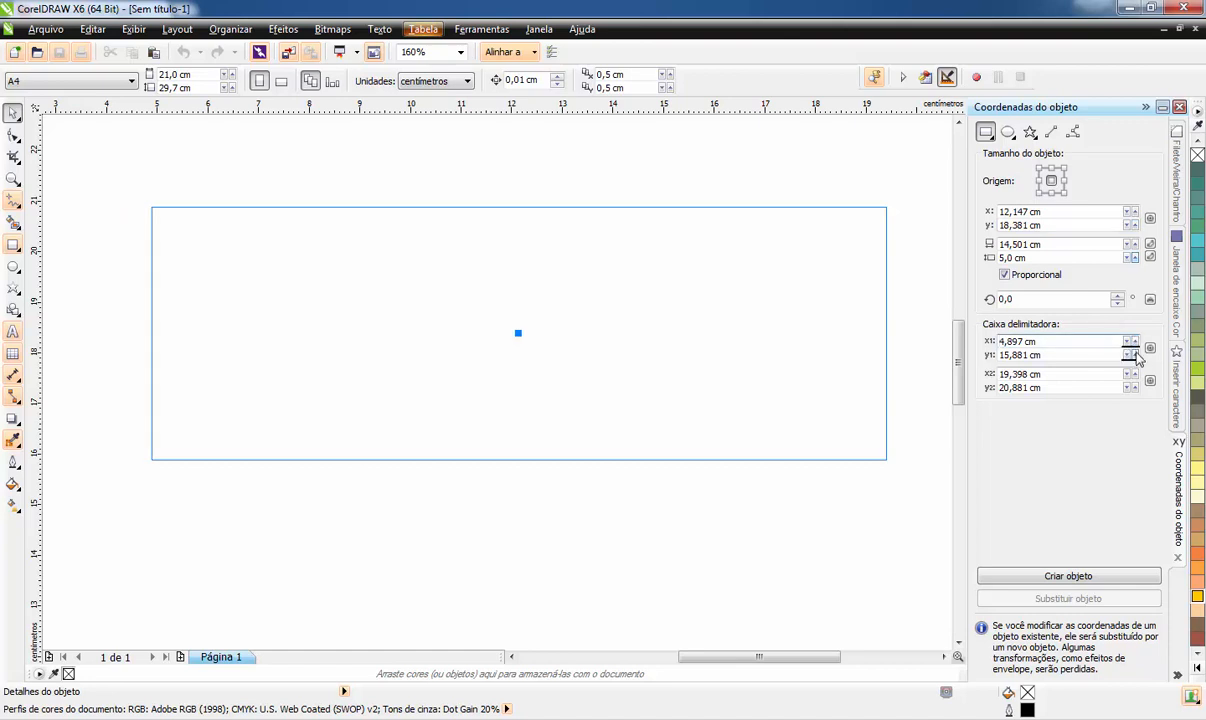
{"action": "left_click", "coordinate": [1133, 352]}
{"action": "left_click", "coordinate": [1133, 352]}
Extend the rectangle's left edge by setting the bounding box's x1 coordinate to 3.697 cm
{"action": "scroll", "coordinate": [905, 360], "scroll_direction": "down", "scroll_amount": 4}
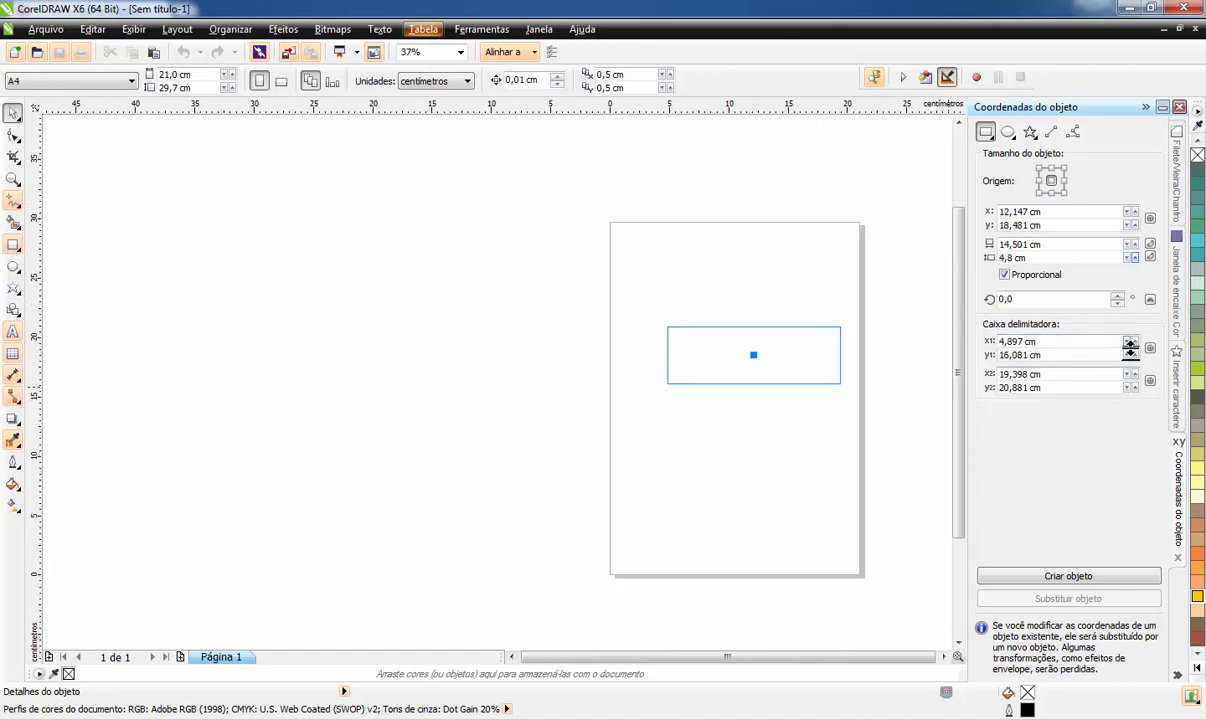
{"action": "left_click", "coordinate": [1133, 340]}
{"action": "left_click", "coordinate": [1133, 340]}
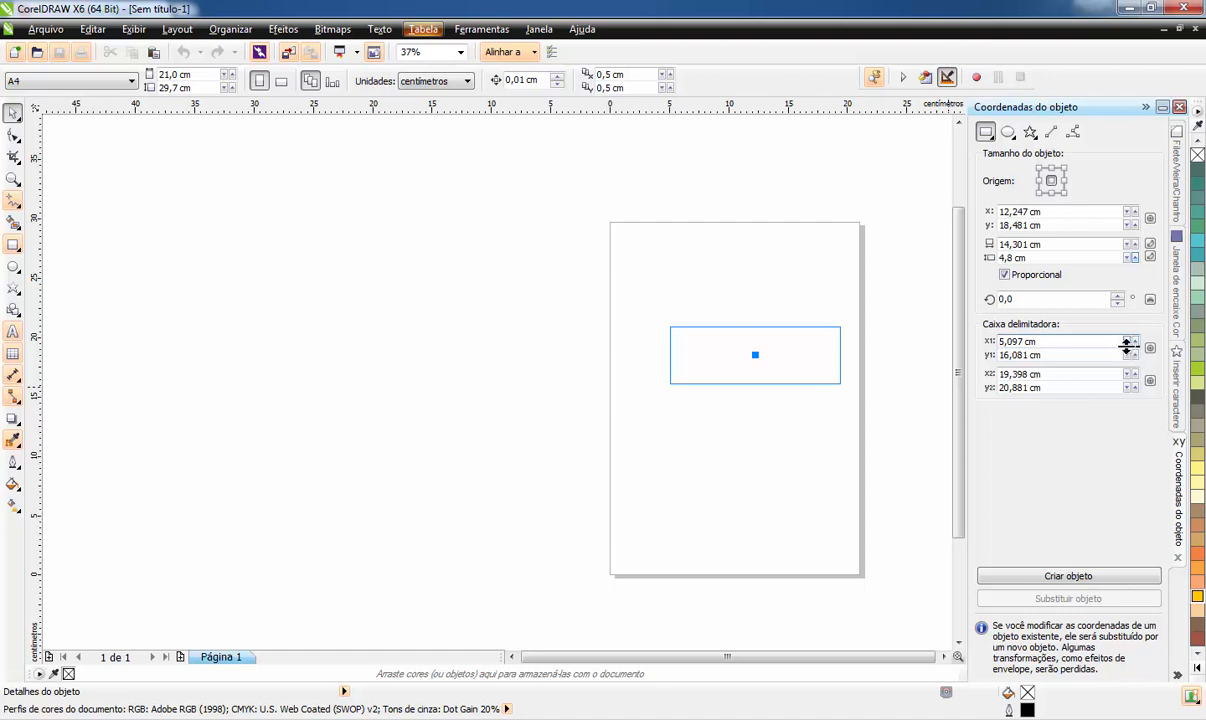
{"action": "left_click", "coordinate": [1129, 345]}
{"action": "left_click", "coordinate": [1129, 345]}
{"action": "left_click", "coordinate": [1129, 345]}
{"action": "left_click", "coordinate": [1129, 345]}
{"action": "left_click", "coordinate": [1129, 345]}
{"action": "left_click", "coordinate": [1129, 345]}
{"action": "left_click", "coordinate": [1129, 345]}
{"action": "left_click", "coordinate": [1129, 345]}
{"action": "left_click", "coordinate": [1129, 345]}
{"action": "left_click", "coordinate": [1129, 345]}
{"action": "left_click", "coordinate": [1129, 345]}
{"action": "left_click", "coordinate": [1129, 345]}
{"action": "left_click", "coordinate": [1129, 345]}
{"action": "left_click", "coordinate": [1129, 345]}
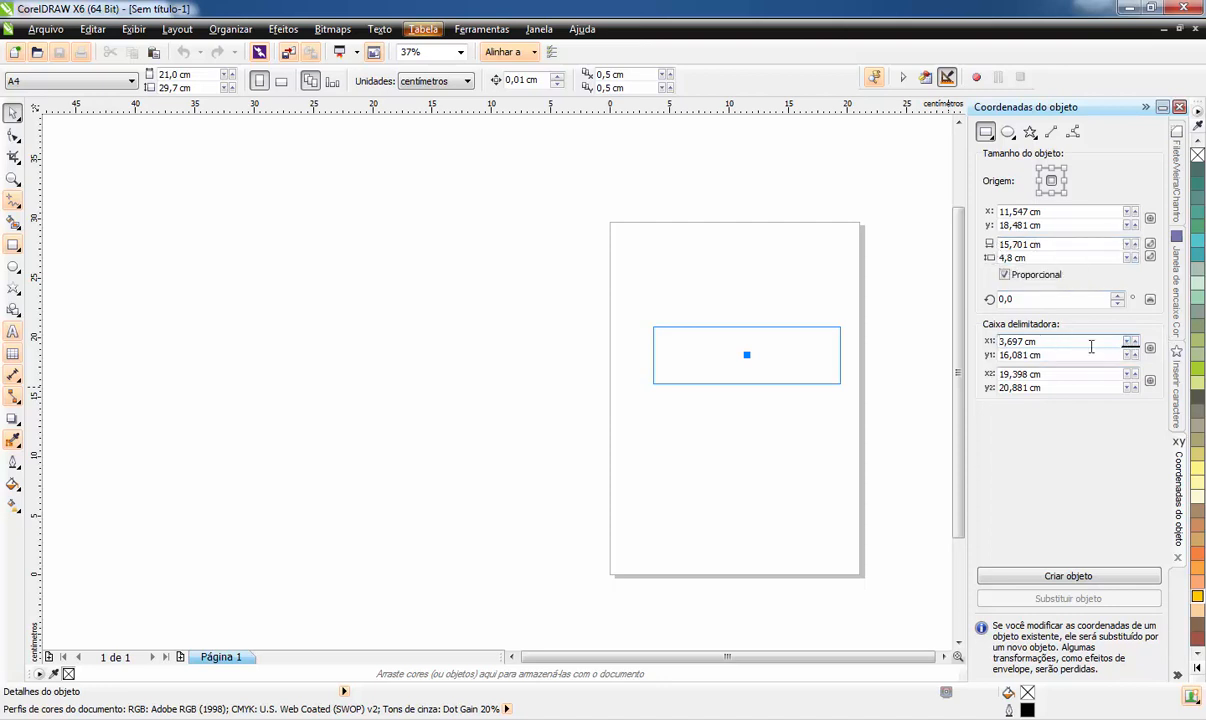
Raise the rectangle's lower edge by setting the bounding box's y1 coordinate to 17.081 cm
{"action": "left_click", "coordinate": [1136, 356]}
{"action": "left_click", "coordinate": [1136, 356]}
{"action": "left_click", "coordinate": [1136, 356]}
{"action": "left_click", "coordinate": [1136, 356]}
{"action": "left_click", "coordinate": [1136, 356]}
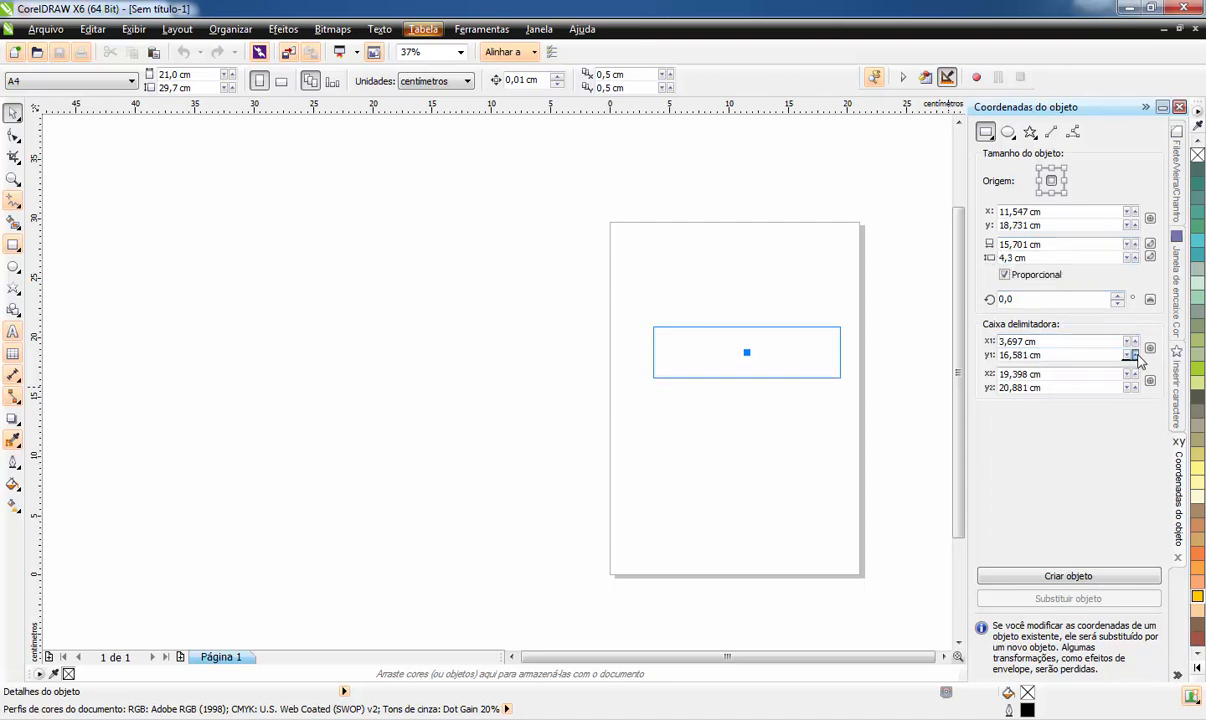
{"action": "left_click", "coordinate": [1136, 356]}
{"action": "left_click", "coordinate": [1136, 356]}
{"action": "left_click", "coordinate": [1136, 356]}
{"action": "left_click", "coordinate": [1136, 356]}
{"action": "left_click", "coordinate": [1136, 356]}
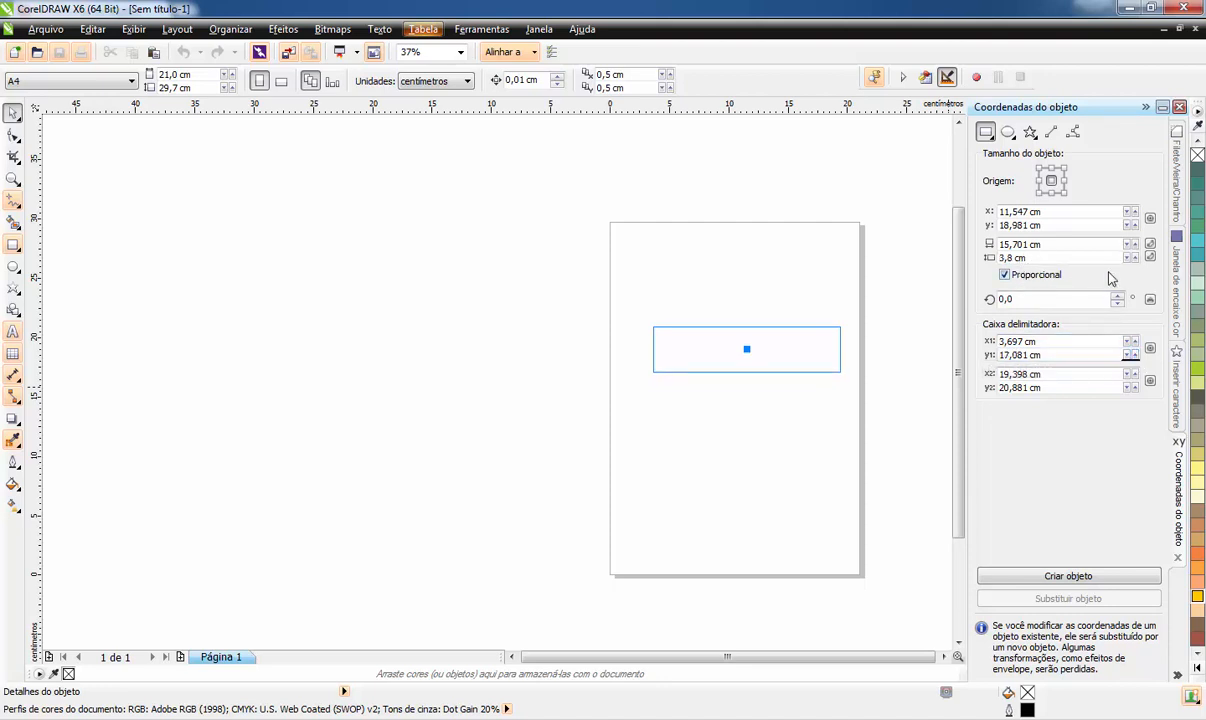
Resize the rectangle proportionally, trying a height of 4.2 cm and settling on 3.9 cm
{"action": "left_click", "coordinate": [1134, 255]}
{"action": "left_click", "coordinate": [1134, 255]}
{"action": "left_click", "coordinate": [1134, 255]}
{"action": "left_click", "coordinate": [1134, 255]}
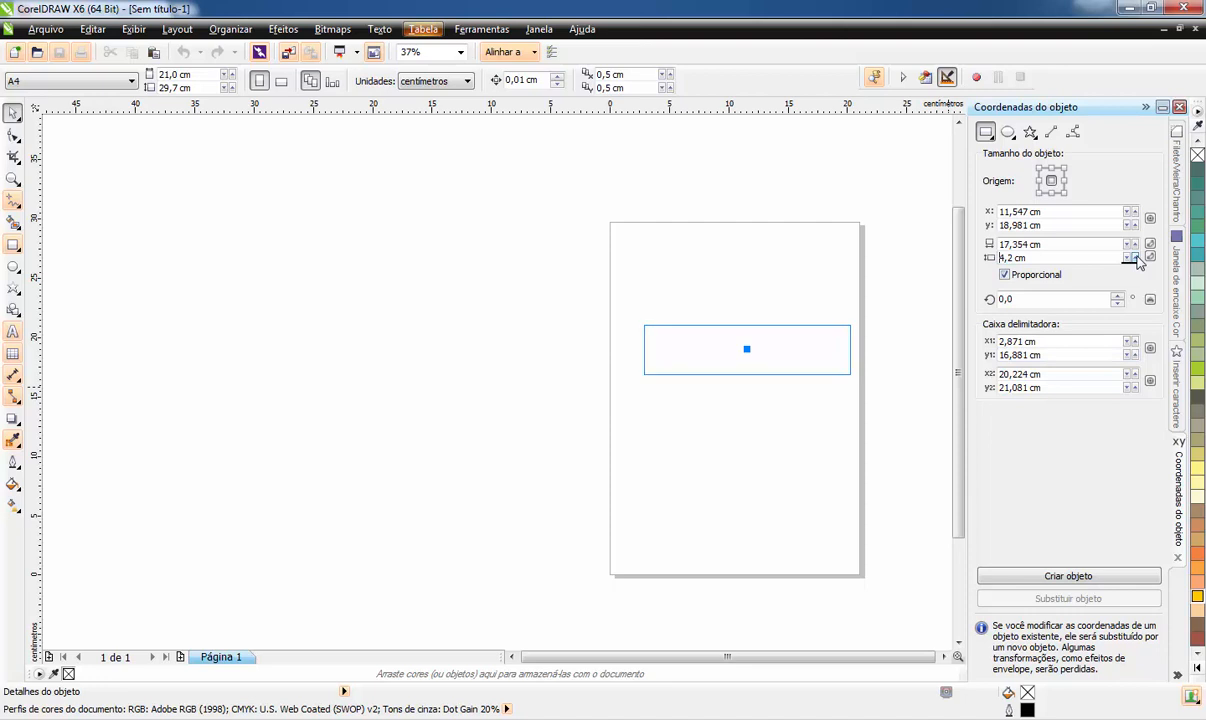
{"action": "left_click", "coordinate": [1134, 261]}
{"action": "left_click", "coordinate": [1134, 261]}
{"action": "left_click", "coordinate": [1134, 261]}
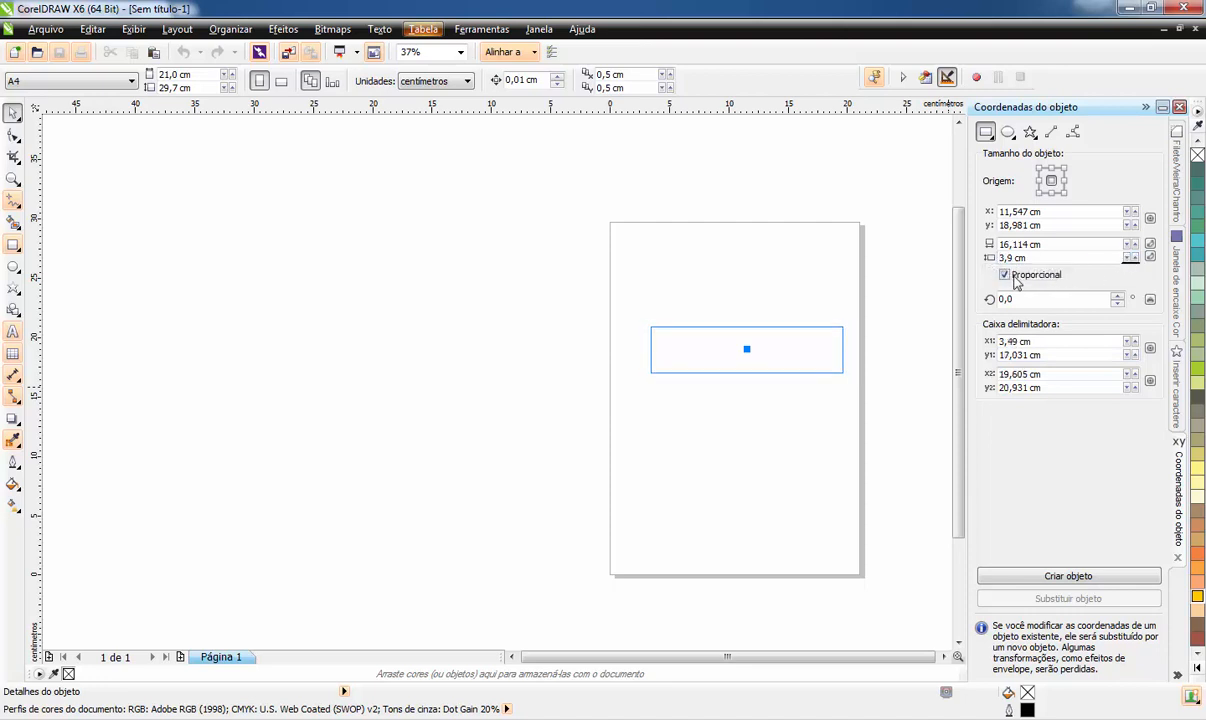
Turn off proportional sizing and increase only the rectangle's height to 5 cm
{"action": "left_click", "coordinate": [1006, 276]}
{"action": "left_click", "coordinate": [1132, 256]}
{"action": "left_click", "coordinate": [1132, 256]}
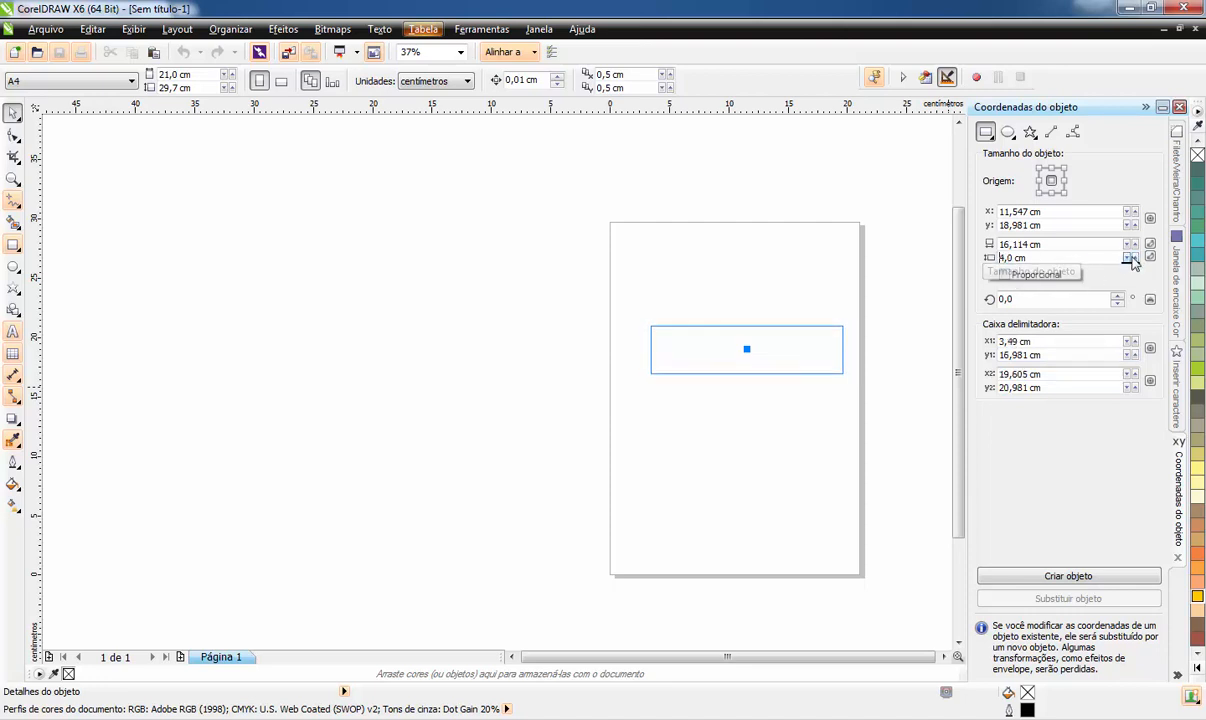
{"action": "left_click", "coordinate": [1132, 256]}
{"action": "left_click", "coordinate": [1132, 256]}
{"action": "left_click", "coordinate": [1131, 256]}
{"action": "left_click", "coordinate": [1131, 256]}
{"action": "left_click", "coordinate": [1131, 256]}
{"action": "left_click", "coordinate": [1131, 256]}
{"action": "left_click", "coordinate": [1131, 256]}
{"action": "left_click", "coordinate": [1131, 256]}
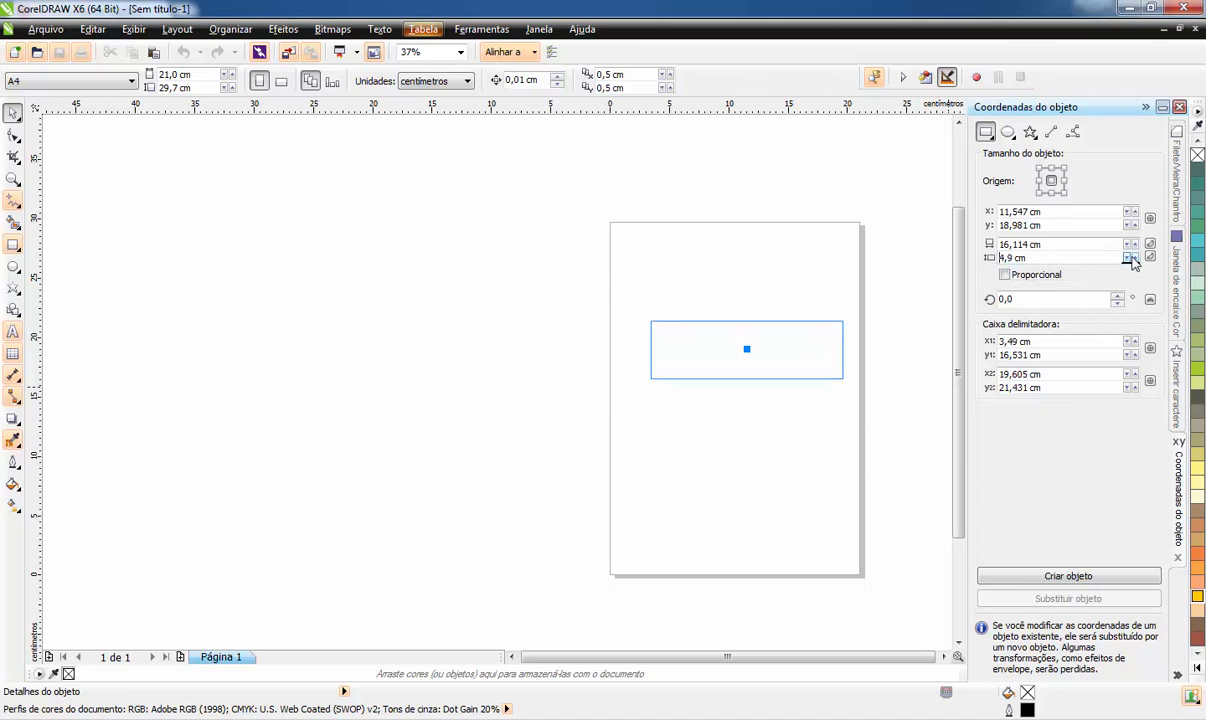
{"action": "left_click", "coordinate": [1131, 256]}
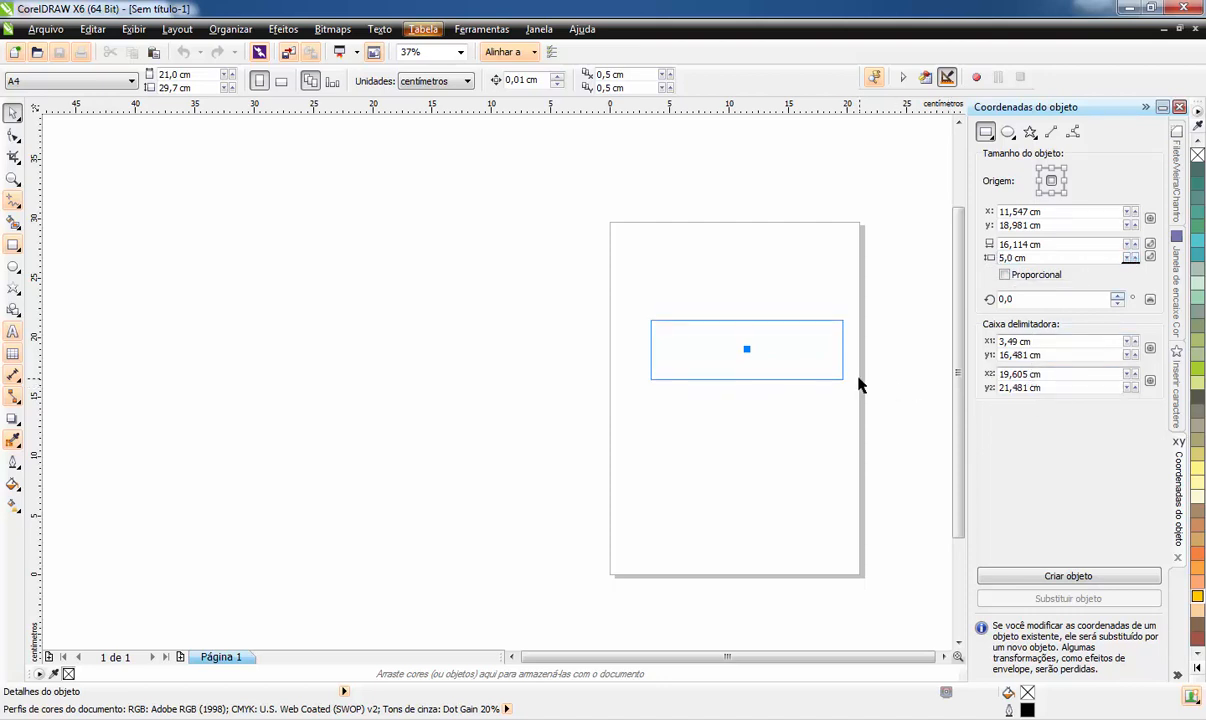
Turn proportional sizing back on, try a height of 5.1 cm and return the height to 5 cm
{"action": "scroll", "coordinate": [860, 385], "scroll_direction": "up", "scroll_amount": 2}
{"action": "scroll", "coordinate": [858, 378], "scroll_direction": "up", "scroll_amount": 1}
{"action": "scroll", "coordinate": [852, 376], "scroll_direction": "down", "scroll_amount": 2}
{"action": "scroll", "coordinate": [687, 405], "scroll_direction": "up", "scroll_amount": 2}
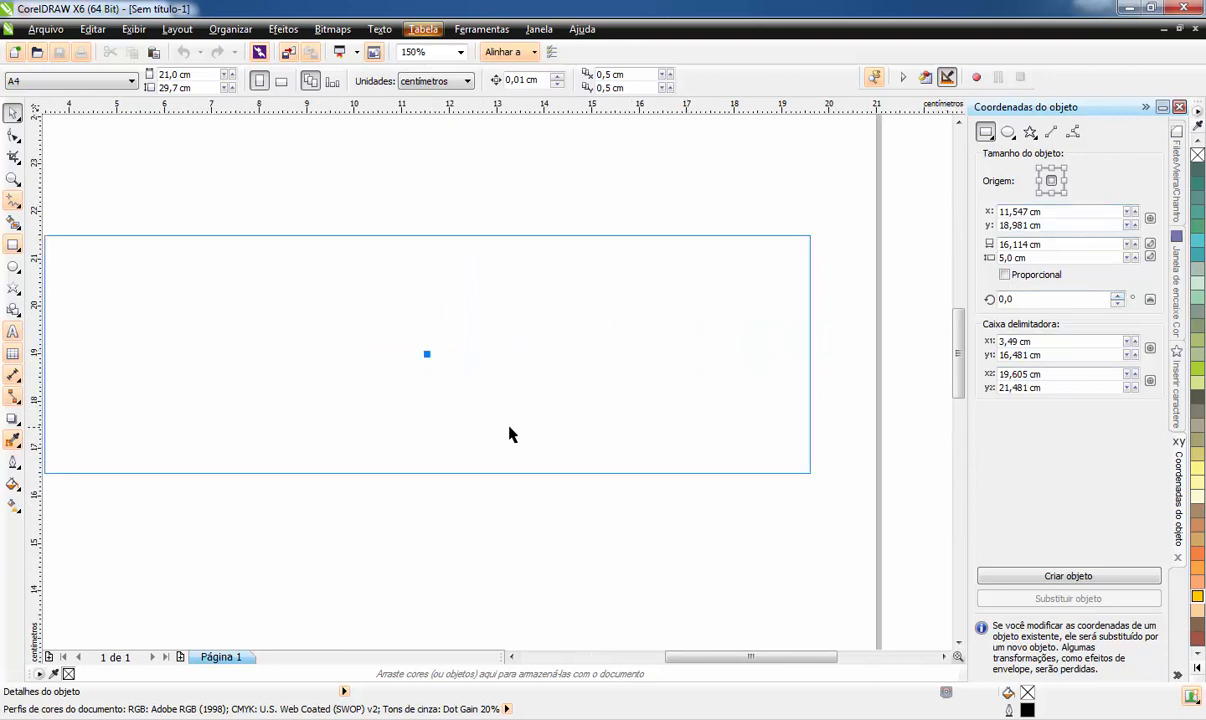
{"action": "left_click_drag", "start_coordinate": [471, 426], "coordinate": [521, 425]}
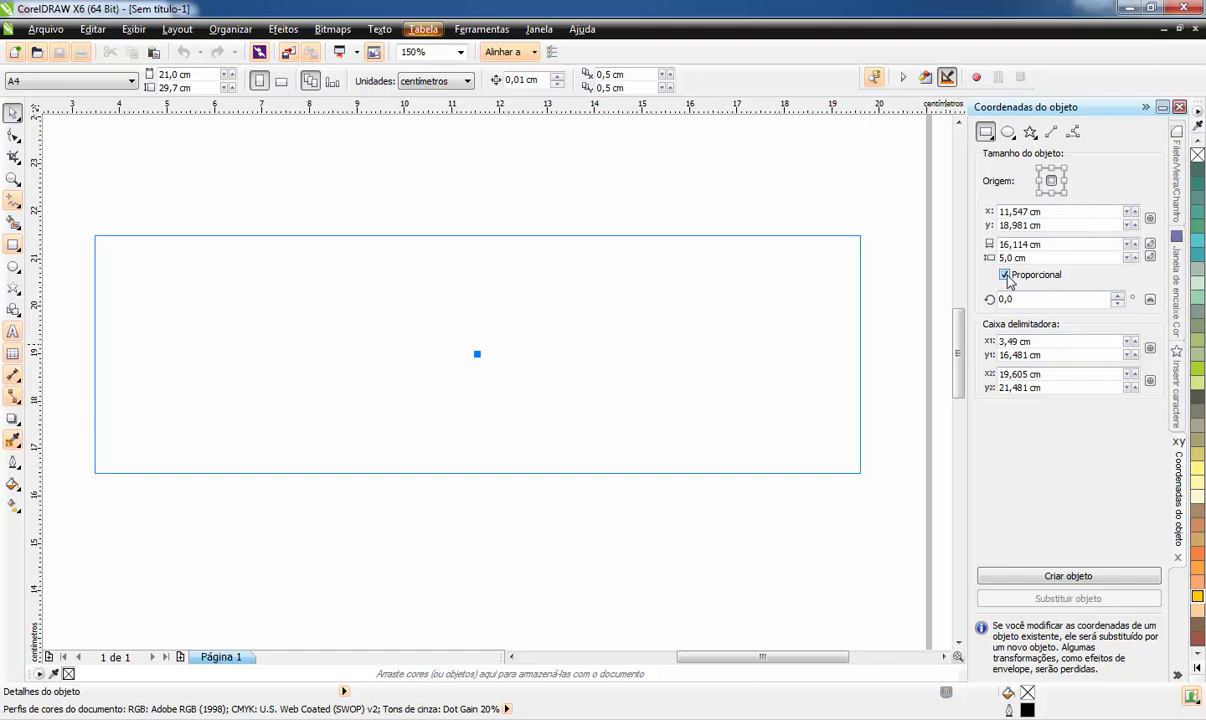
{"action": "left_click", "coordinate": [1129, 255]}
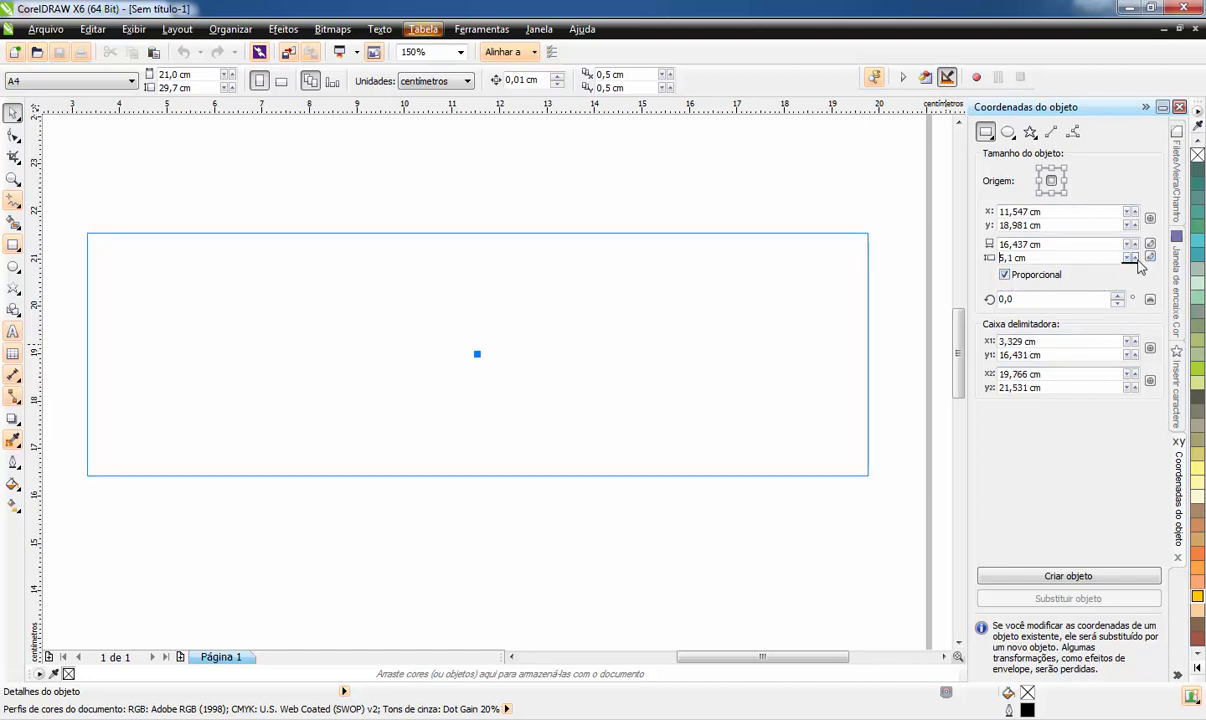
{"action": "left_click", "coordinate": [1131, 261]}
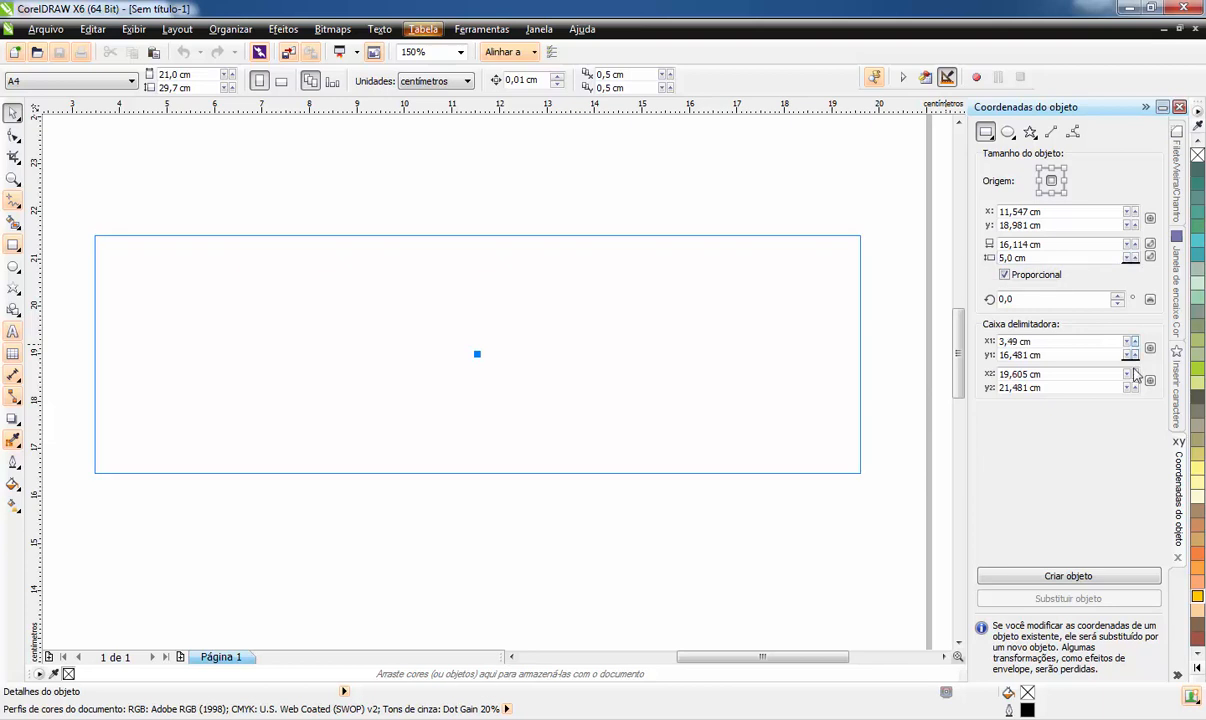
Raise the rectangle's upper edge to y2 22.681 cm, and lower it to y2 22.381 cm
{"action": "left_click", "coordinate": [1135, 388]}
{"action": "left_click", "coordinate": [1135, 388]}
{"action": "left_click", "coordinate": [1135, 388]}
{"action": "left_click", "coordinate": [1135, 388]}
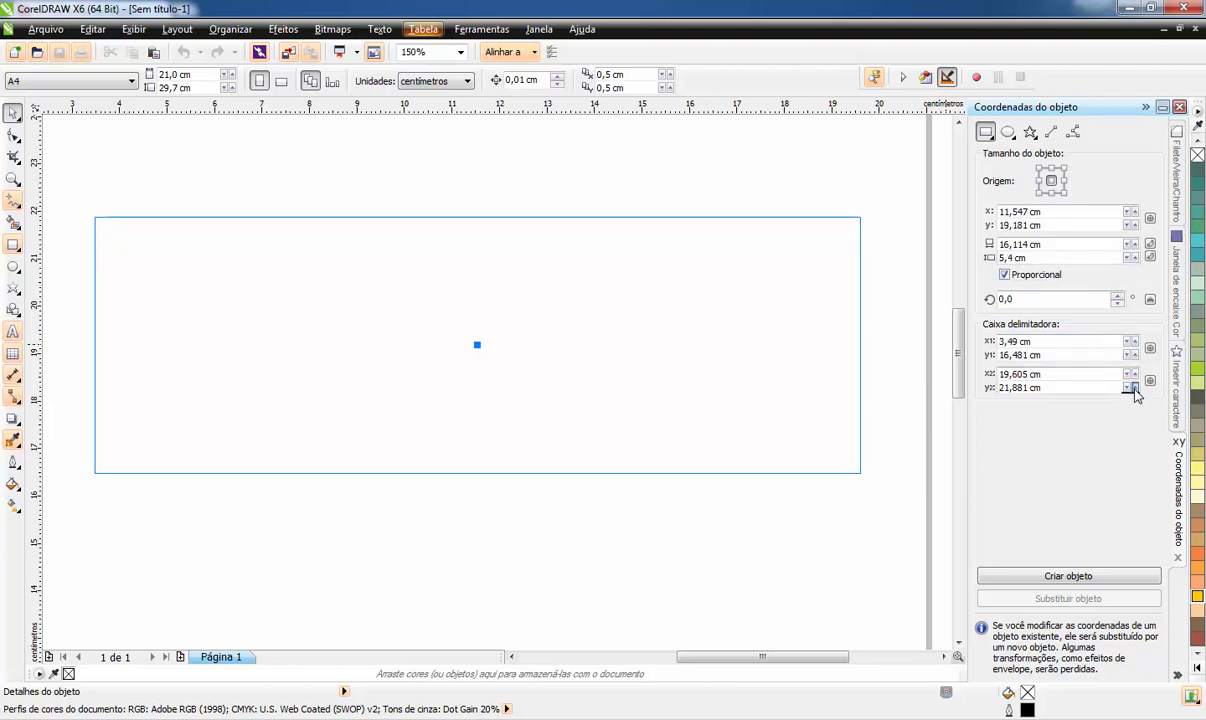
{"action": "left_click", "coordinate": [1135, 388]}
{"action": "left_click", "coordinate": [1135, 388]}
{"action": "left_click", "coordinate": [1133, 388]}
{"action": "left_click", "coordinate": [1133, 388]}
{"action": "left_click", "coordinate": [1133, 388]}
{"action": "left_click", "coordinate": [1133, 388]}
{"action": "left_click", "coordinate": [1133, 388]}
{"action": "left_click", "coordinate": [1133, 388]}
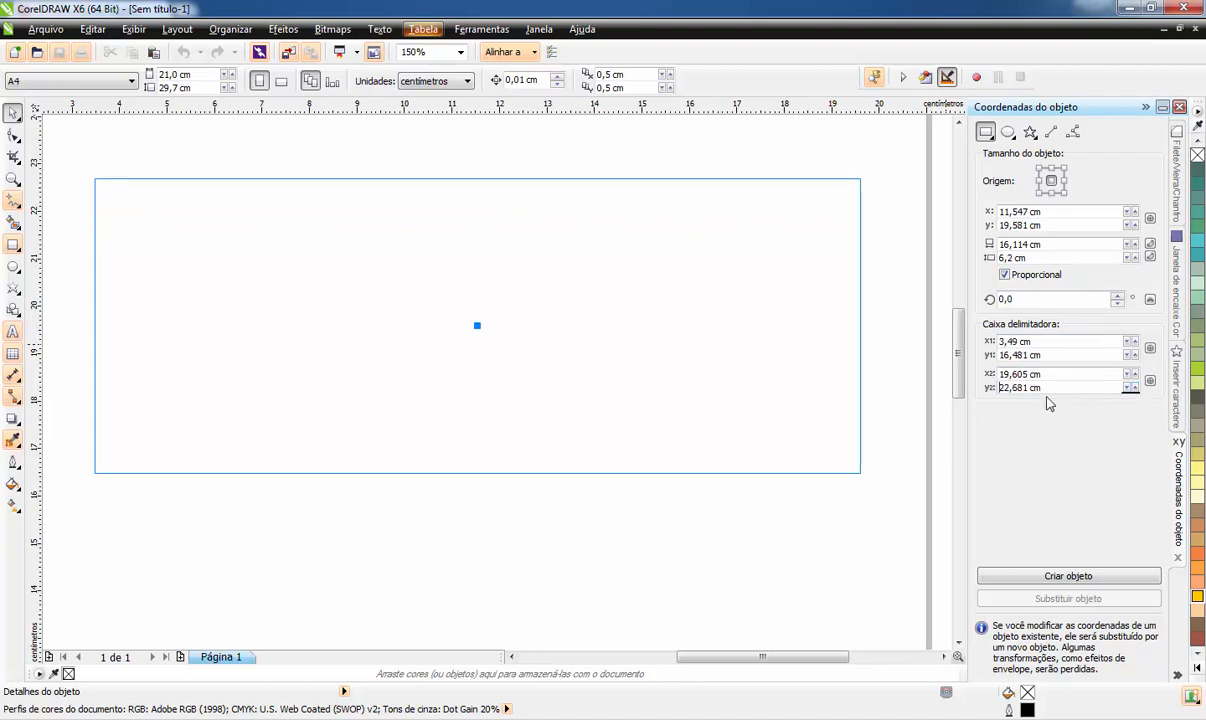
{"action": "left_click", "coordinate": [1131, 391]}
{"action": "left_click", "coordinate": [1131, 391]}
{"action": "left_click", "coordinate": [1131, 391]}
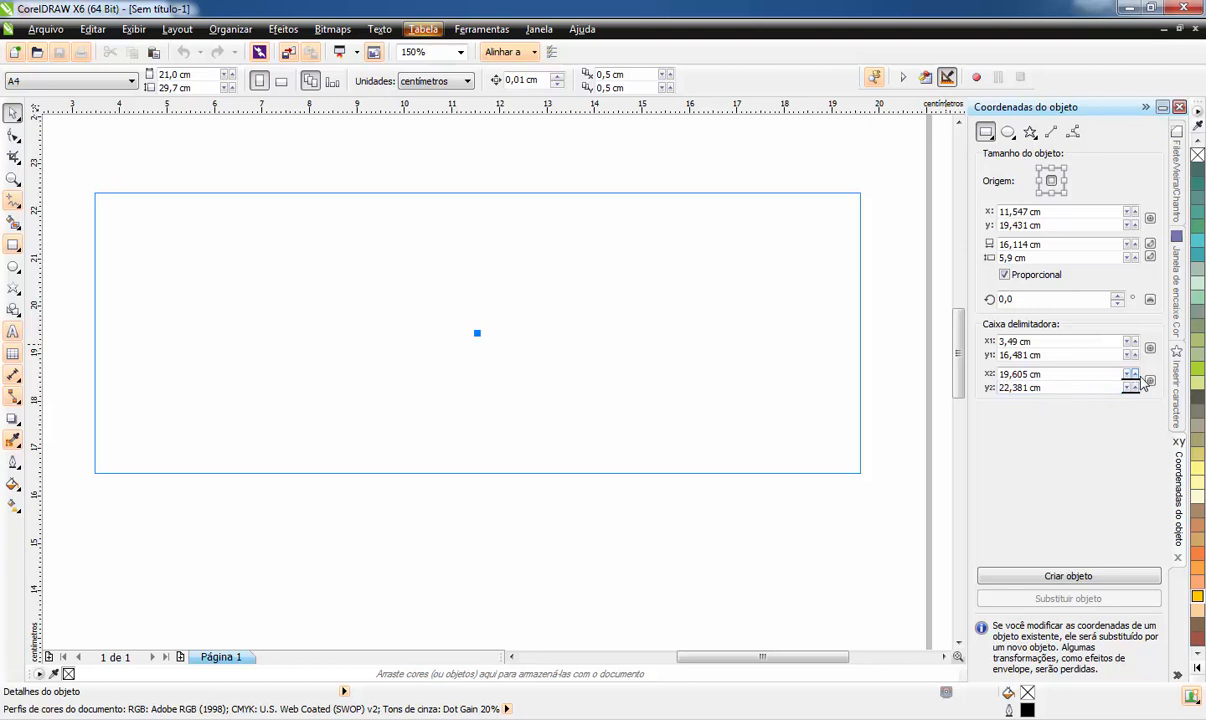
Set the bounding box's x2 coordinate to 20.105 cm and make the rectangle's right-centre reference point its origin
{"action": "left_click", "coordinate": [1134, 376]}
{"action": "left_click", "coordinate": [1134, 376]}
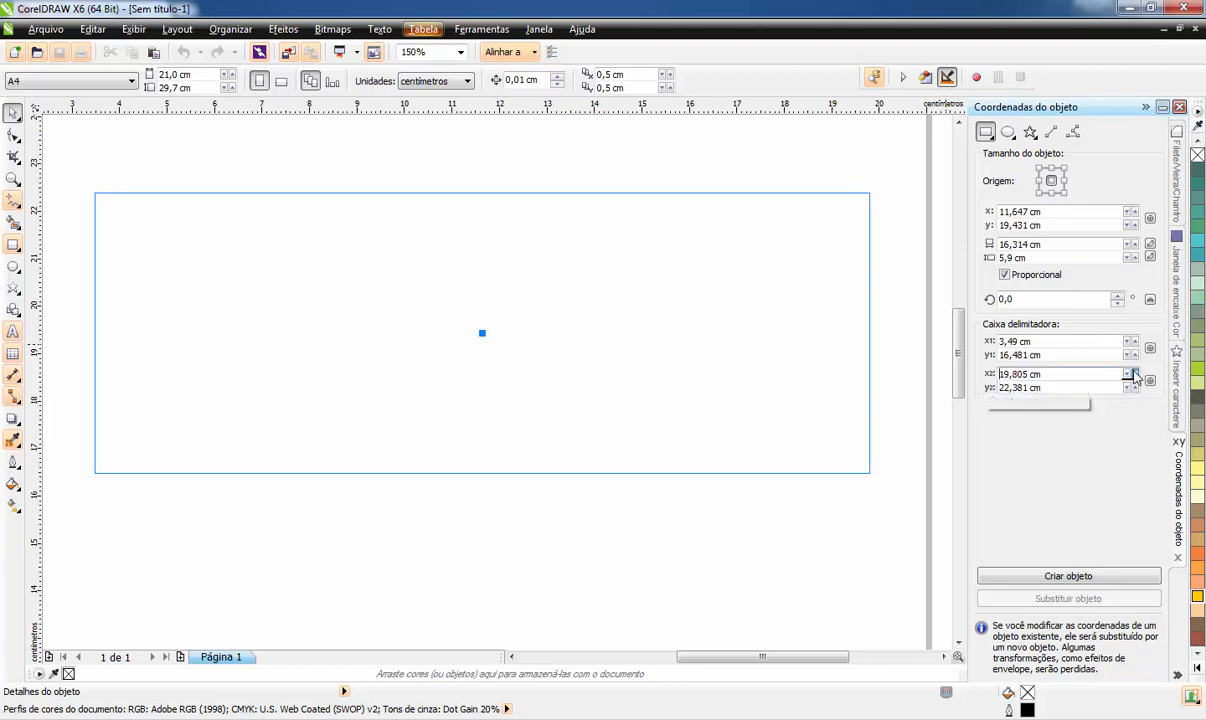
{"action": "left_click", "coordinate": [1134, 376]}
{"action": "left_click", "coordinate": [1134, 376]}
{"action": "left_click", "coordinate": [1134, 376]}
{"action": "left_click", "coordinate": [1134, 376]}
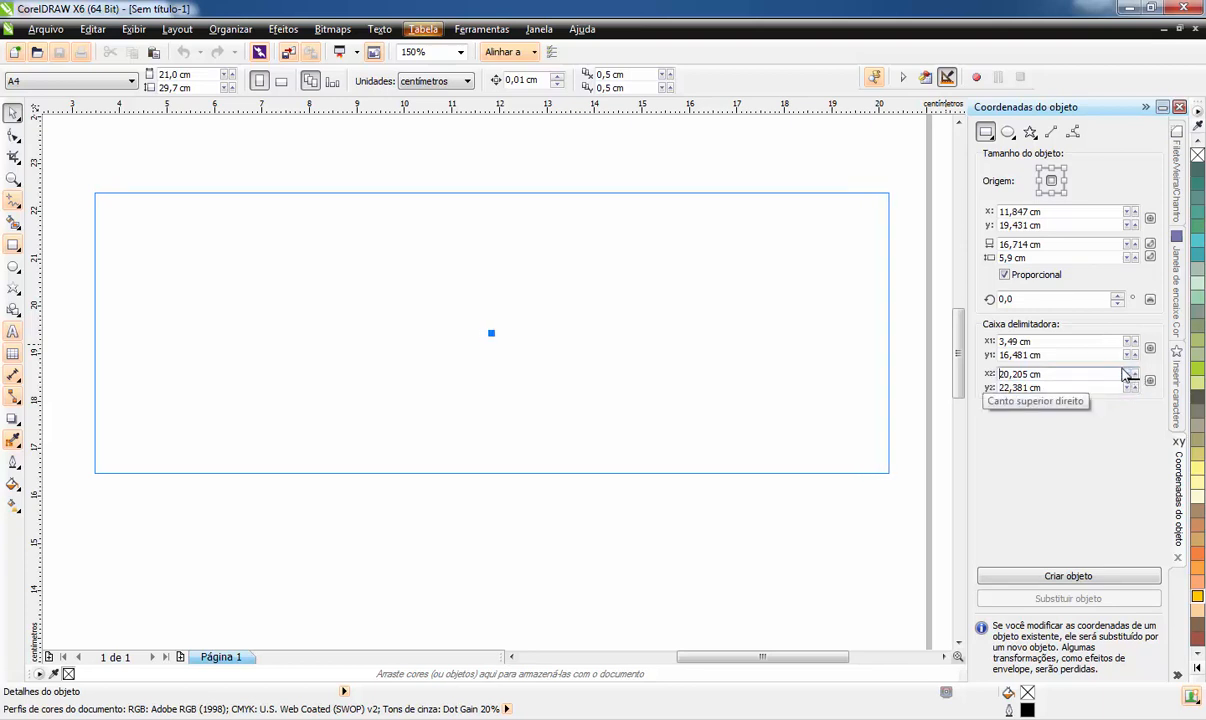
{"action": "left_click", "coordinate": [1131, 379]}
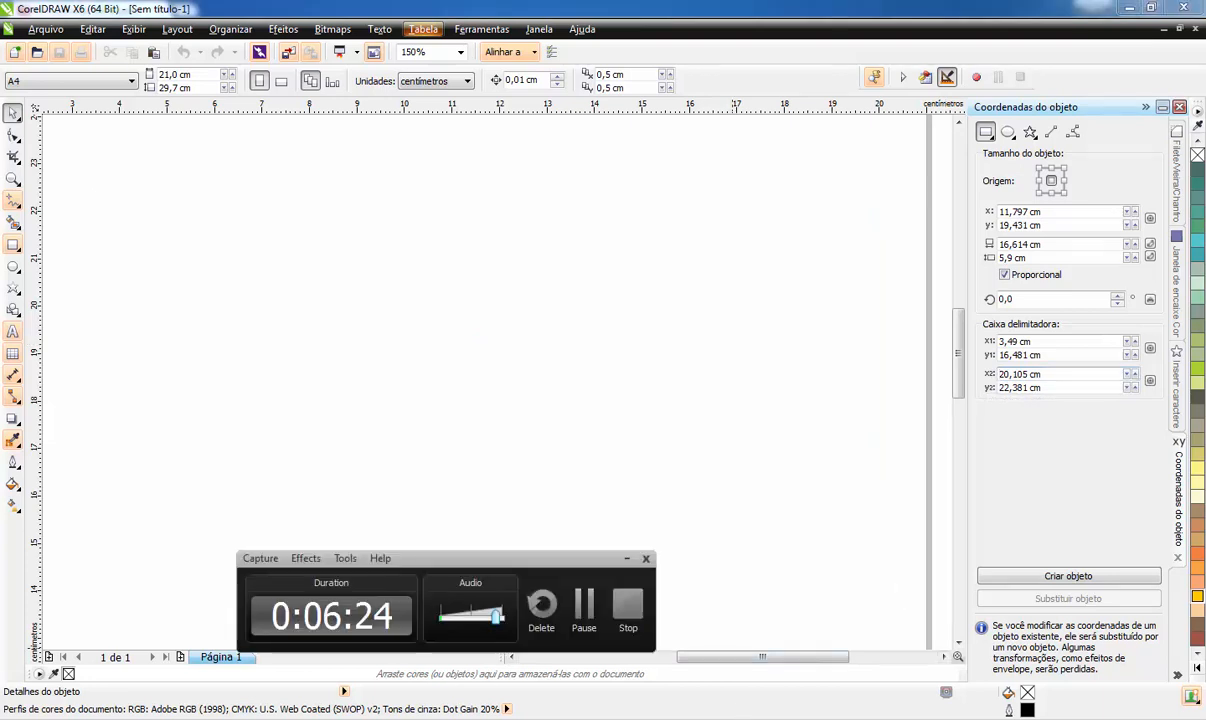
{"action": "left_click", "coordinate": [1066, 181]}
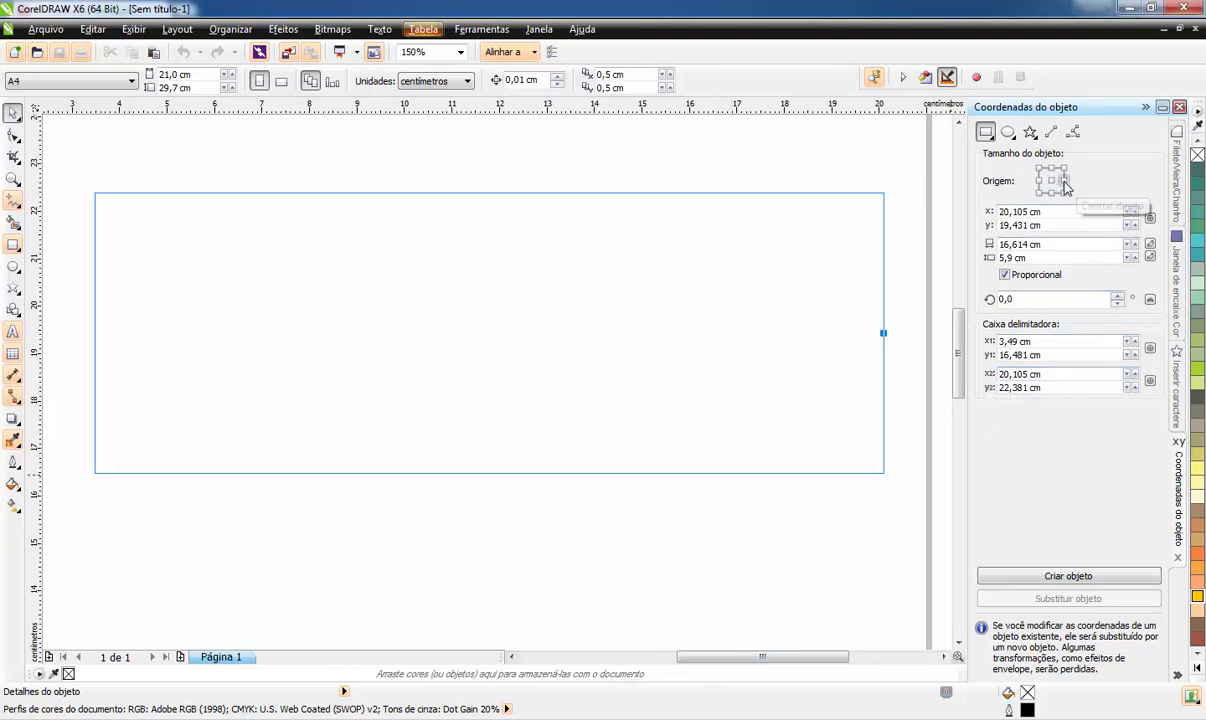
Raise the rectangle's upper edge to y2 22.781 cm, and lower it to y2 22.581 cm
{"action": "left_click", "coordinate": [1131, 384]}
{"action": "left_click", "coordinate": [1131, 384]}
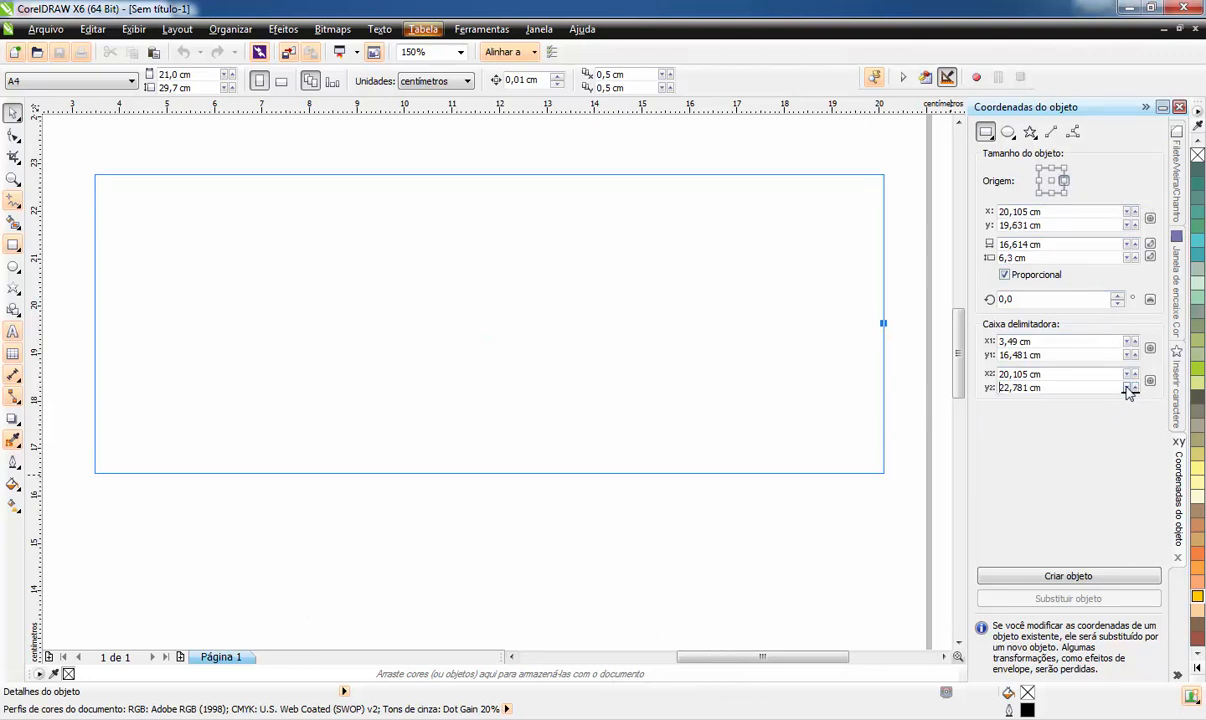
{"action": "left_click", "coordinate": [1129, 390]}
{"action": "left_click", "coordinate": [1129, 390]}
Set the bounding box's x2 coordinate to 20.305 cm and make the rectangle's centre its origin point
{"action": "left_click", "coordinate": [1131, 374]}
{"action": "left_click", "coordinate": [1131, 374]}
{"action": "left_click", "coordinate": [1131, 374]}
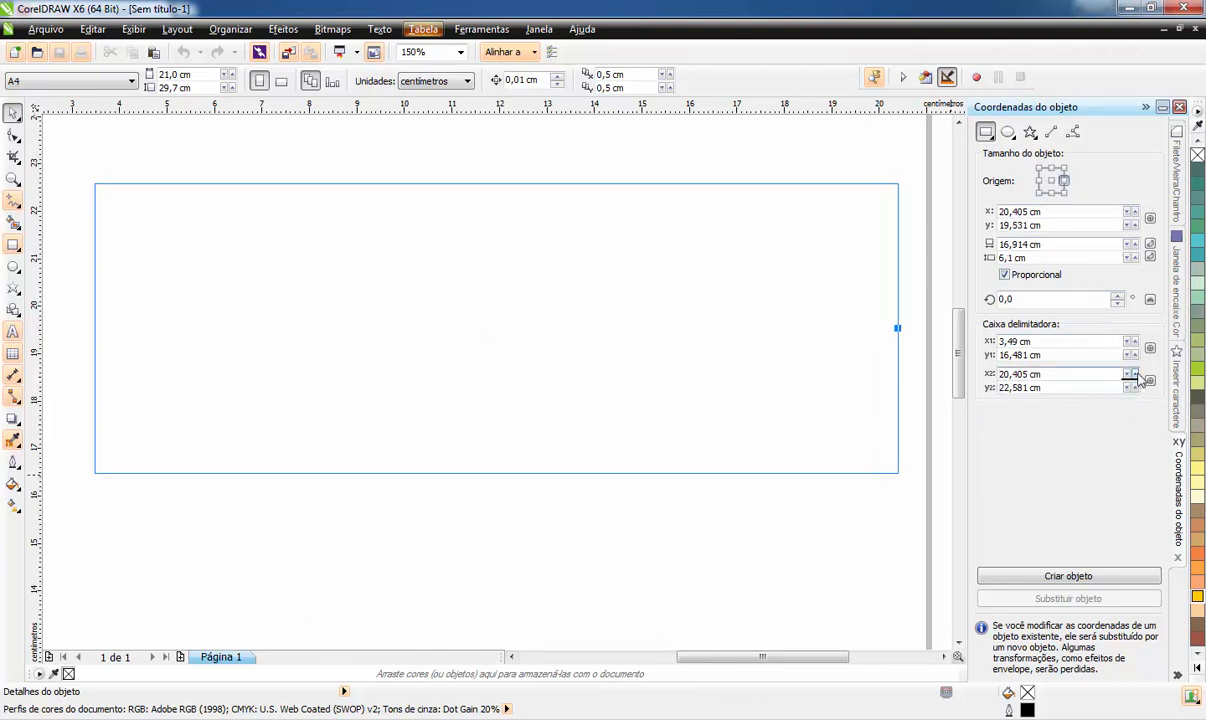
{"action": "left_click", "coordinate": [1131, 374]}
{"action": "left_click", "coordinate": [1131, 378]}
{"action": "left_click", "coordinate": [1131, 378]}
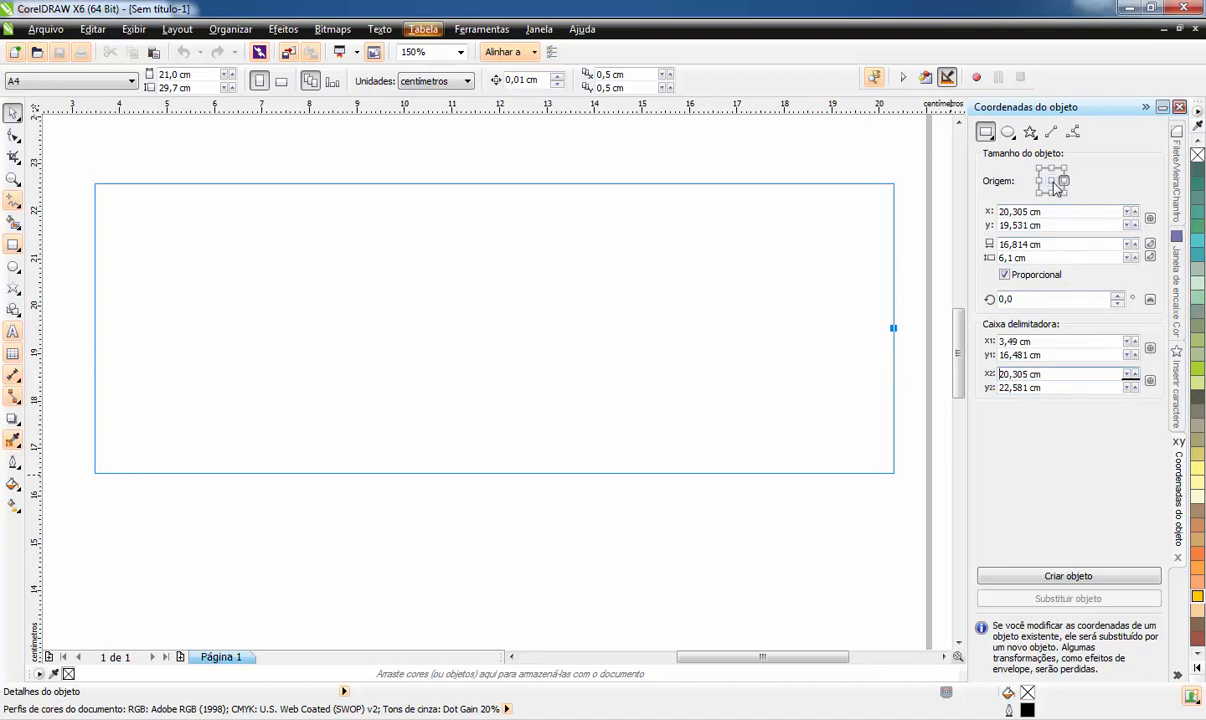
{"action": "left_click", "coordinate": [1051, 181]}
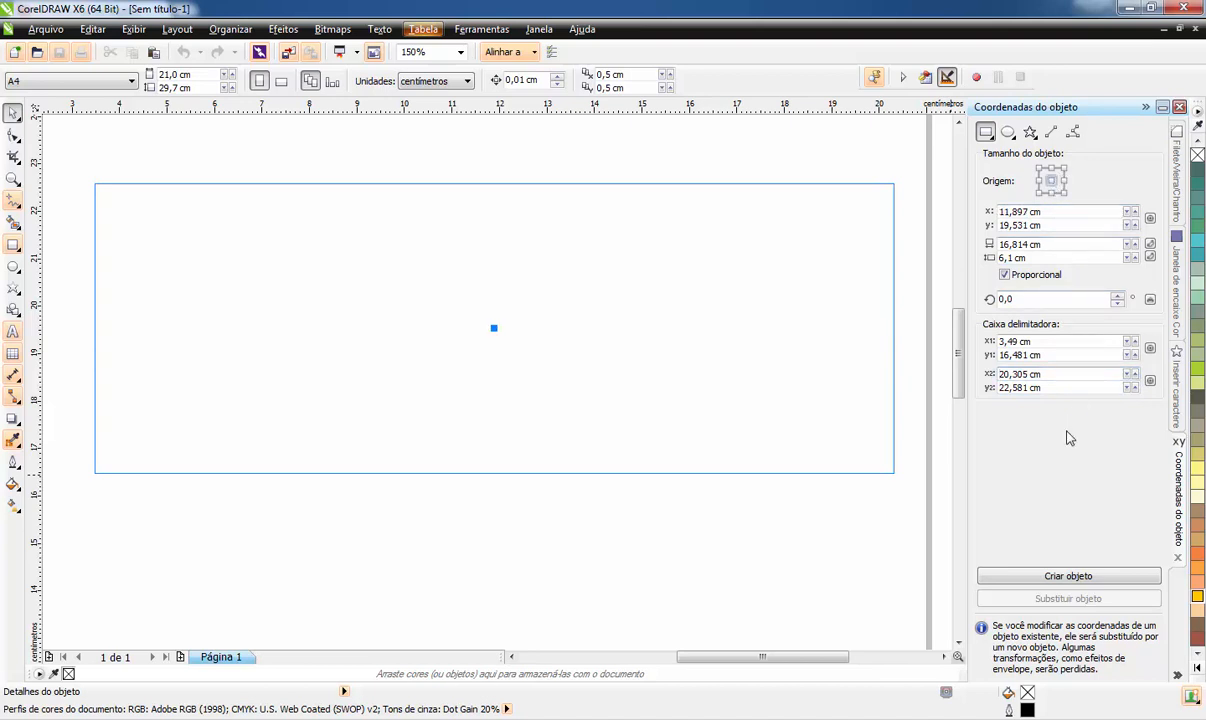
Turn off proportional sizing, set the rectangle to 15 cm wide and 5 cm high, and create it on the page
{"action": "double_click", "coordinate": [999, 244]}
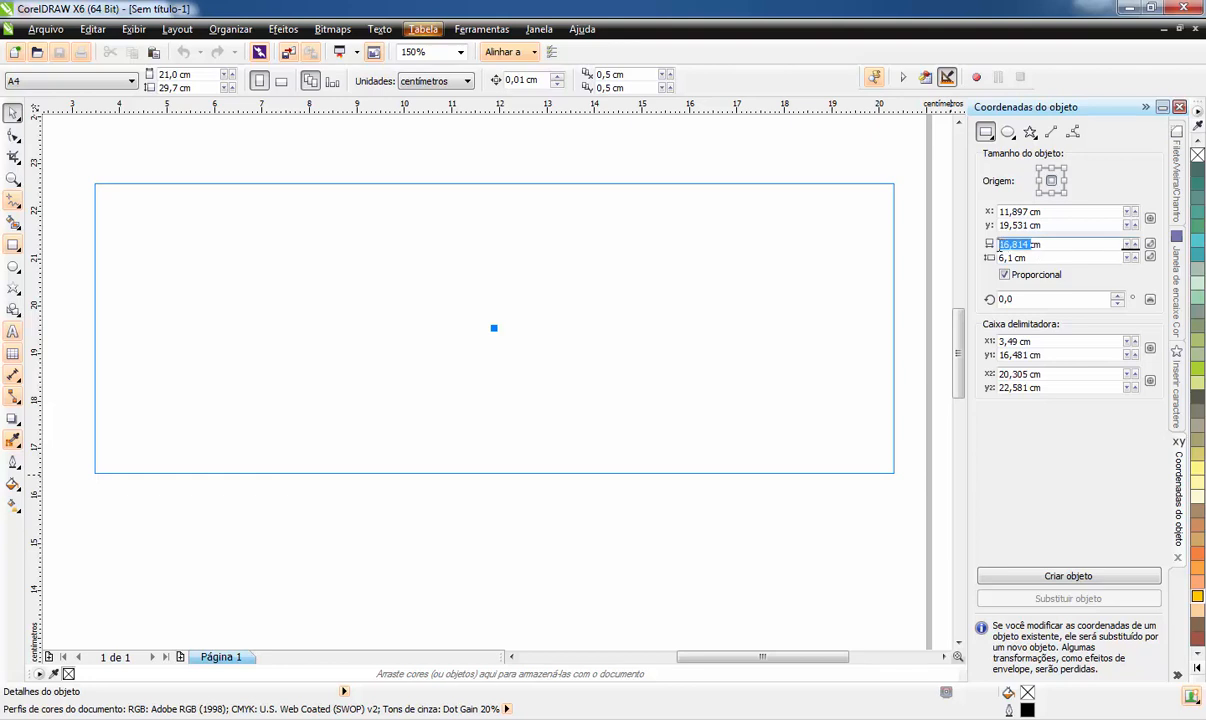
{"action": "left_click", "coordinate": [1005, 276]}
{"action": "double_click", "coordinate": [1030, 245]}
{"action": "type", "text": "15"}
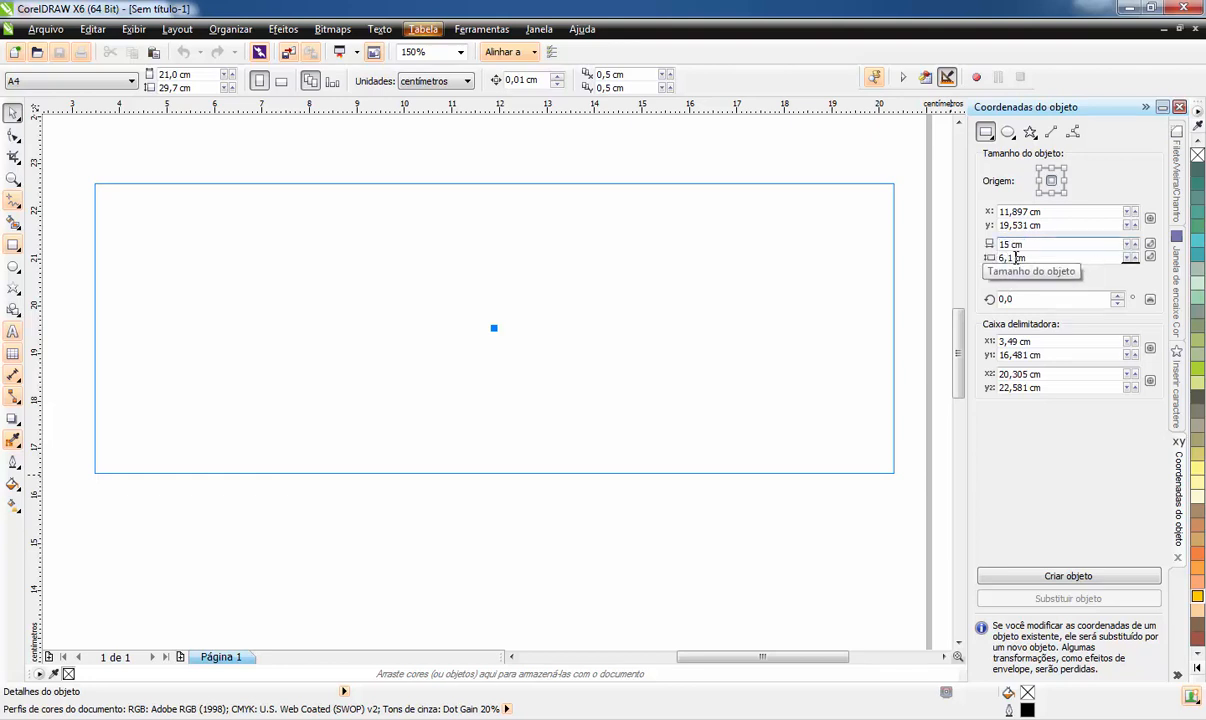
{"action": "double_click", "coordinate": [1016, 258]}
{"action": "type", "text": "5"}
{"action": "left_click", "coordinate": [1090, 576]}
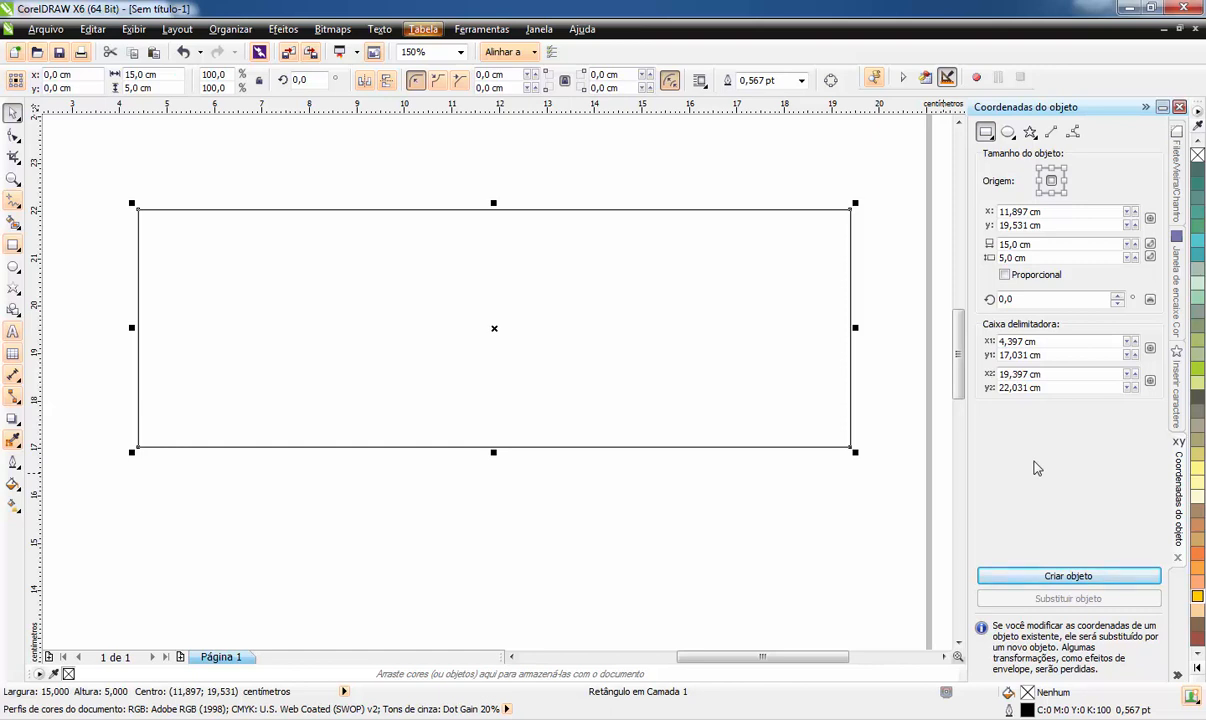
Replace the created rectangle with a 5 cm square at the same centre
{"action": "left_click", "coordinate": [987, 135]}
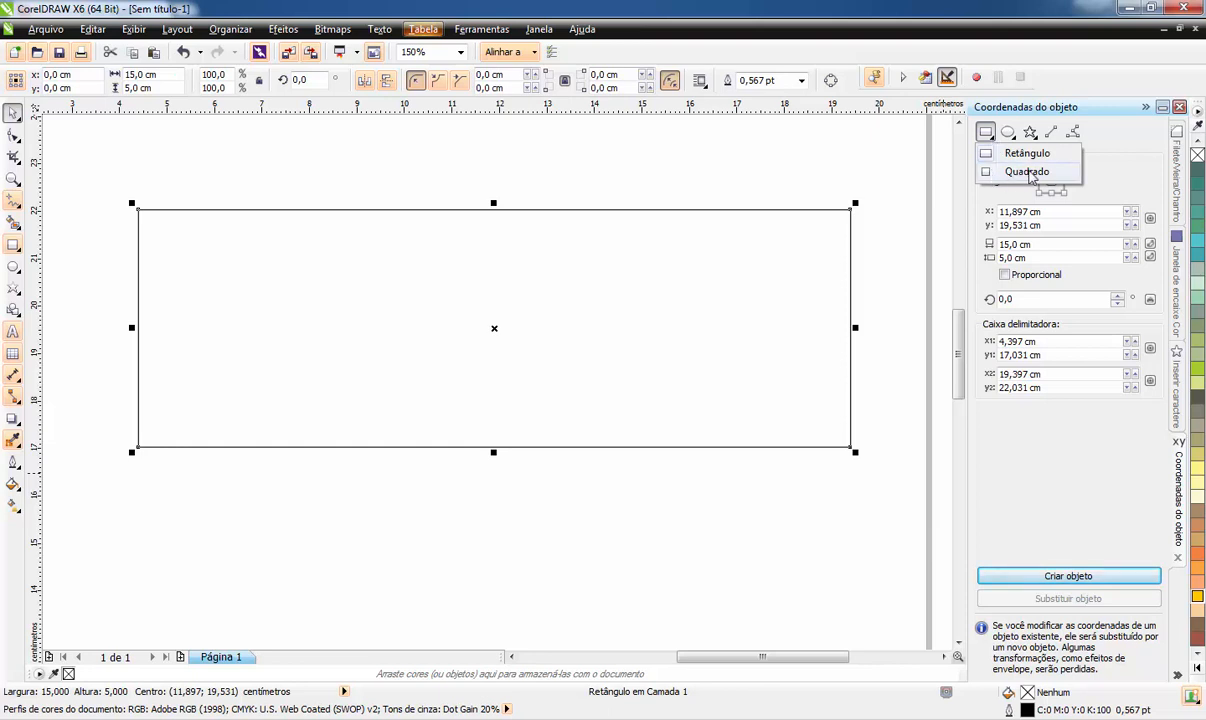
{"action": "left_click", "coordinate": [1028, 175]}
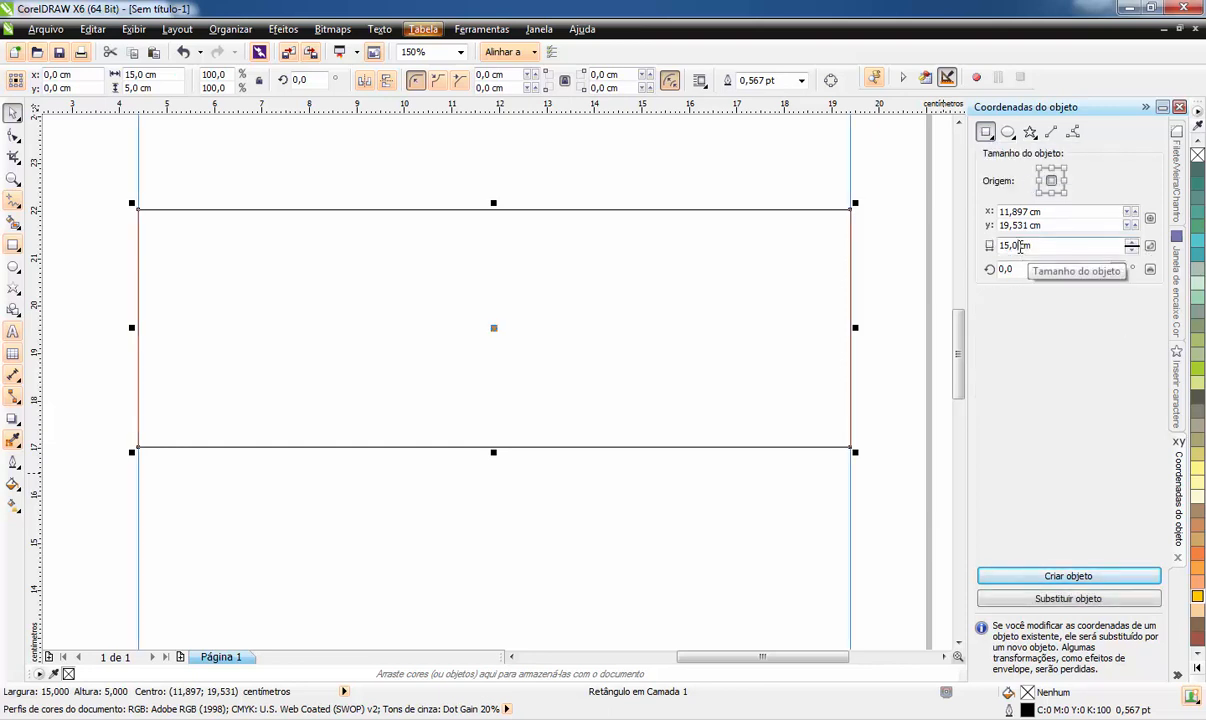
{"action": "left_click_drag", "start_coordinate": [1020, 247], "coordinate": [997, 252]}
{"action": "type", "text": "5"}
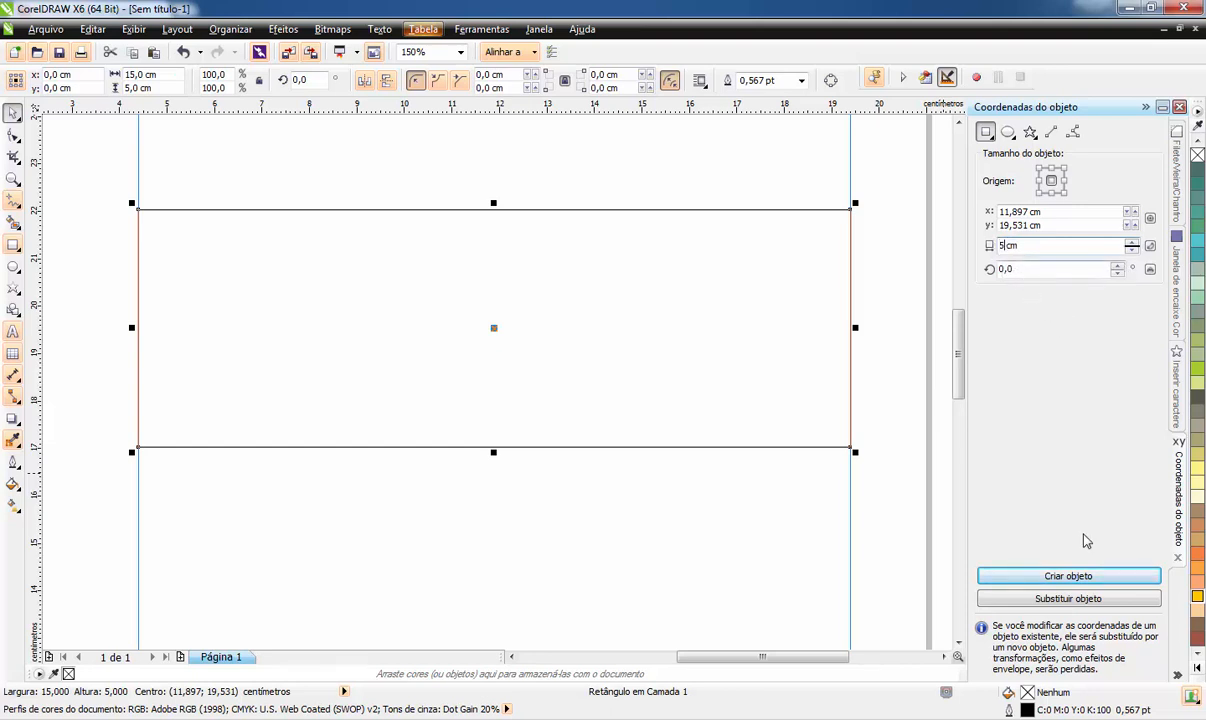
{"action": "left_click", "coordinate": [1068, 598]}
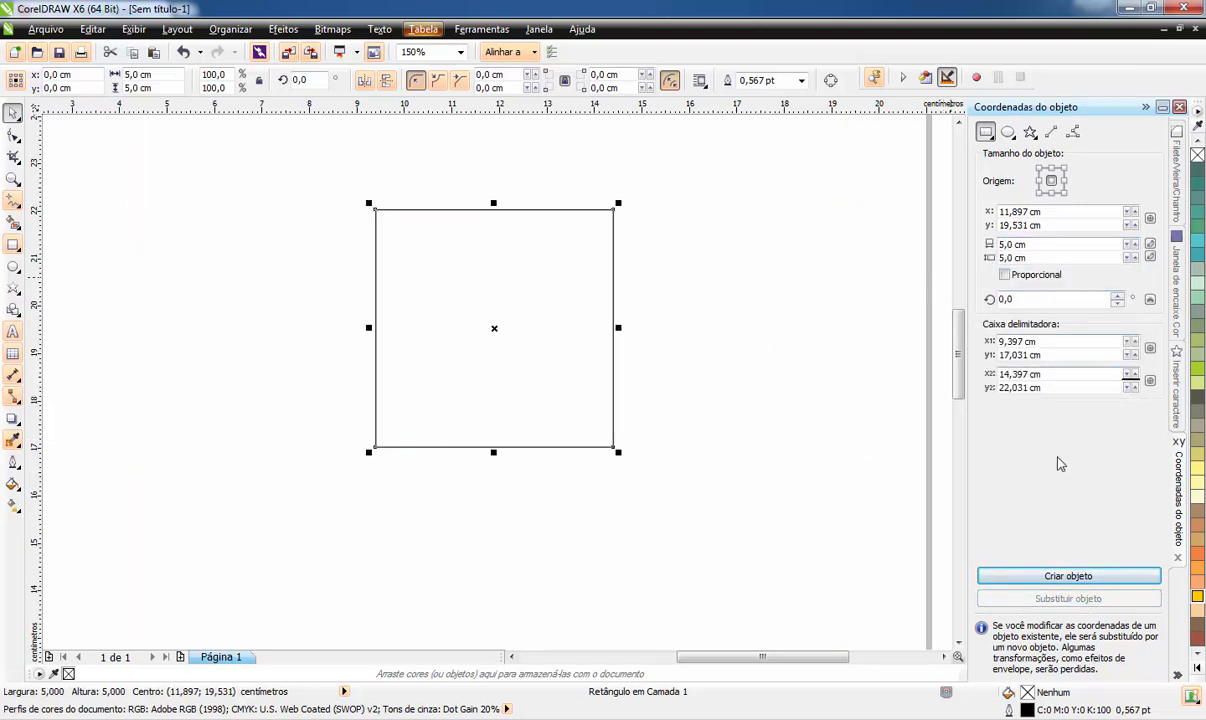
Set a rotation of 15 degrees for the square and replace the original with the rotated version
{"action": "left_click", "coordinate": [1118, 296]}
{"action": "left_click", "coordinate": [1118, 296]}
{"action": "left_click", "coordinate": [1118, 296]}
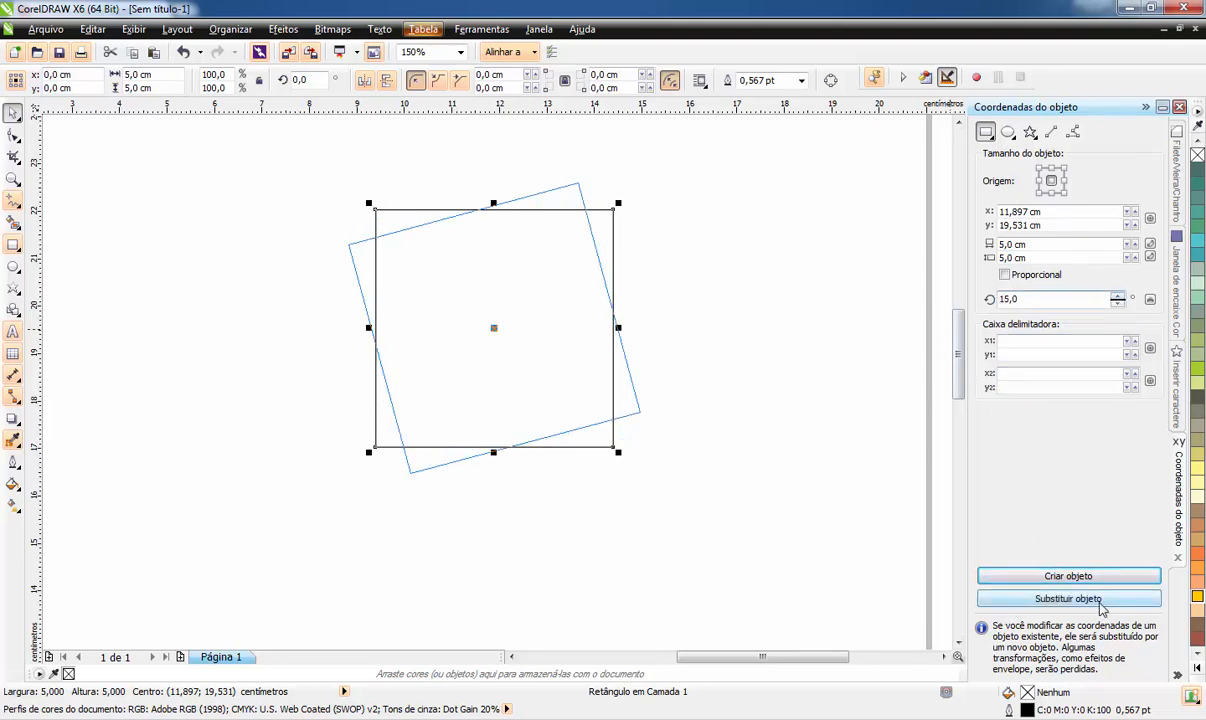
{"action": "left_click", "coordinate": [1068, 598]}
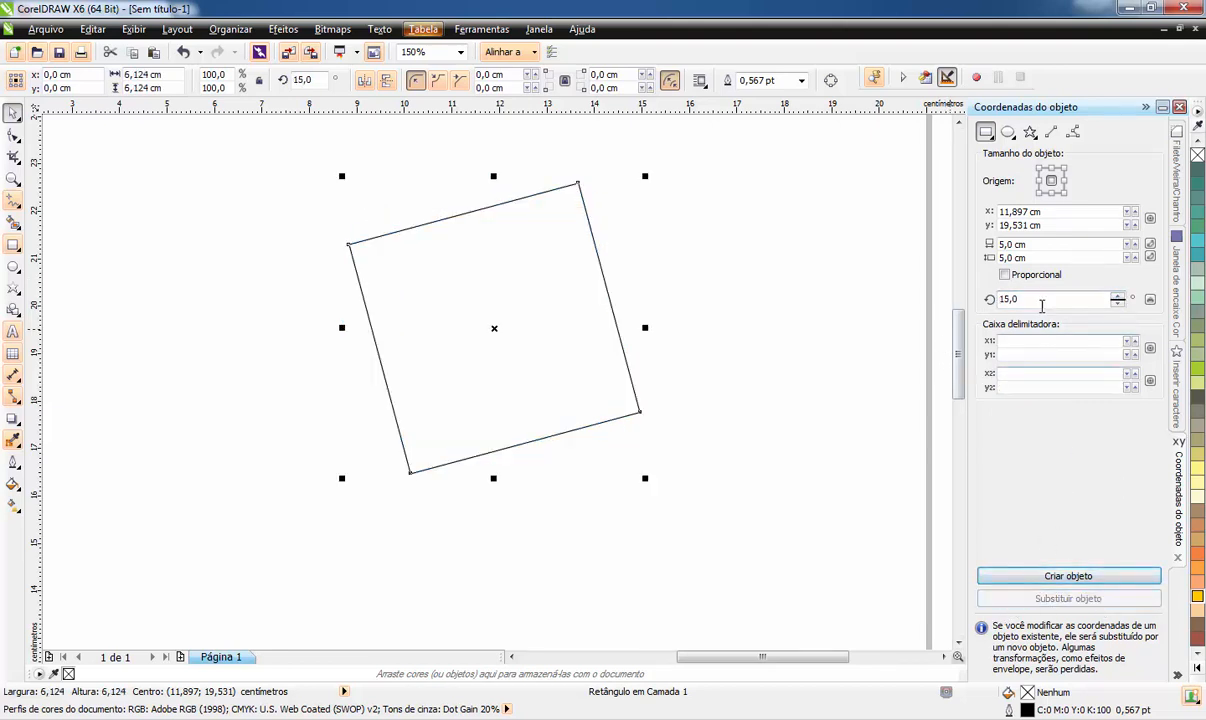
Reset the square's rotation to 0 degrees and replace the rotated square with the straight one
{"action": "double_click", "coordinate": [998, 293]}
{"action": "type", "text": "0"}
{"action": "left_click", "coordinate": [1005, 257]}
{"action": "left_click", "coordinate": [1058, 576]}
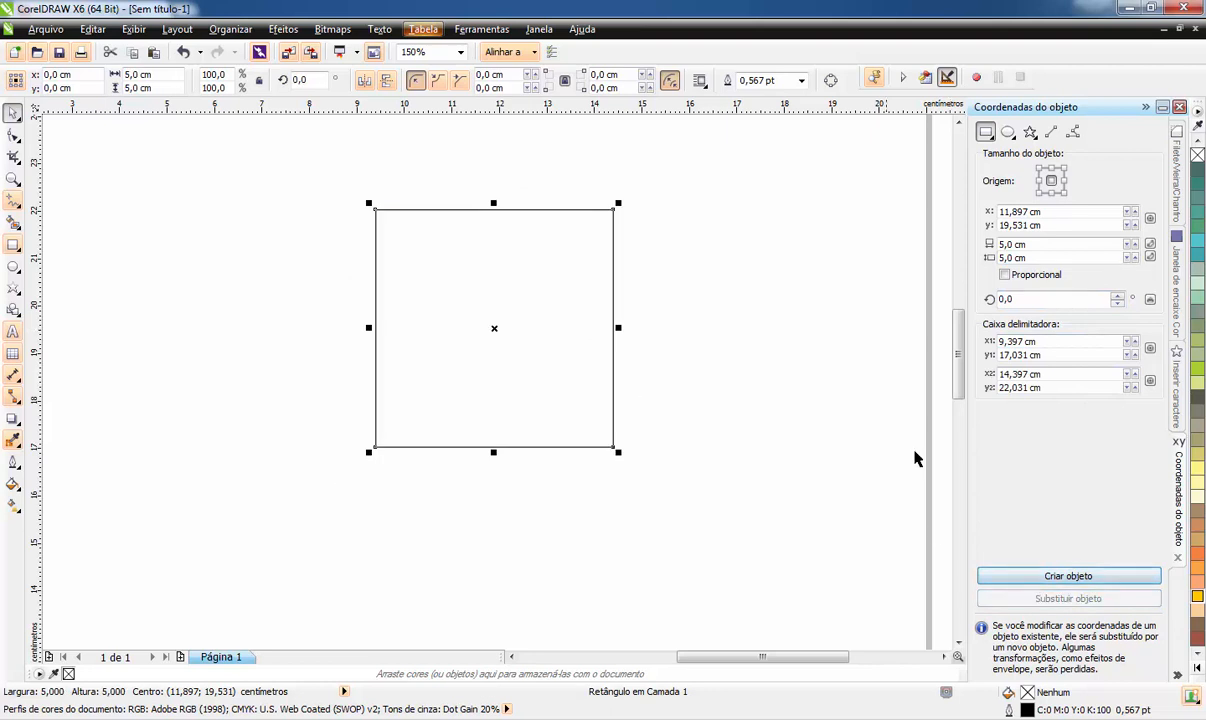
Create a second square by adding 5 cm to the x position of the first, and delete the new square
{"action": "left_click_drag", "start_coordinate": [527, 370], "coordinate": [369, 394]}
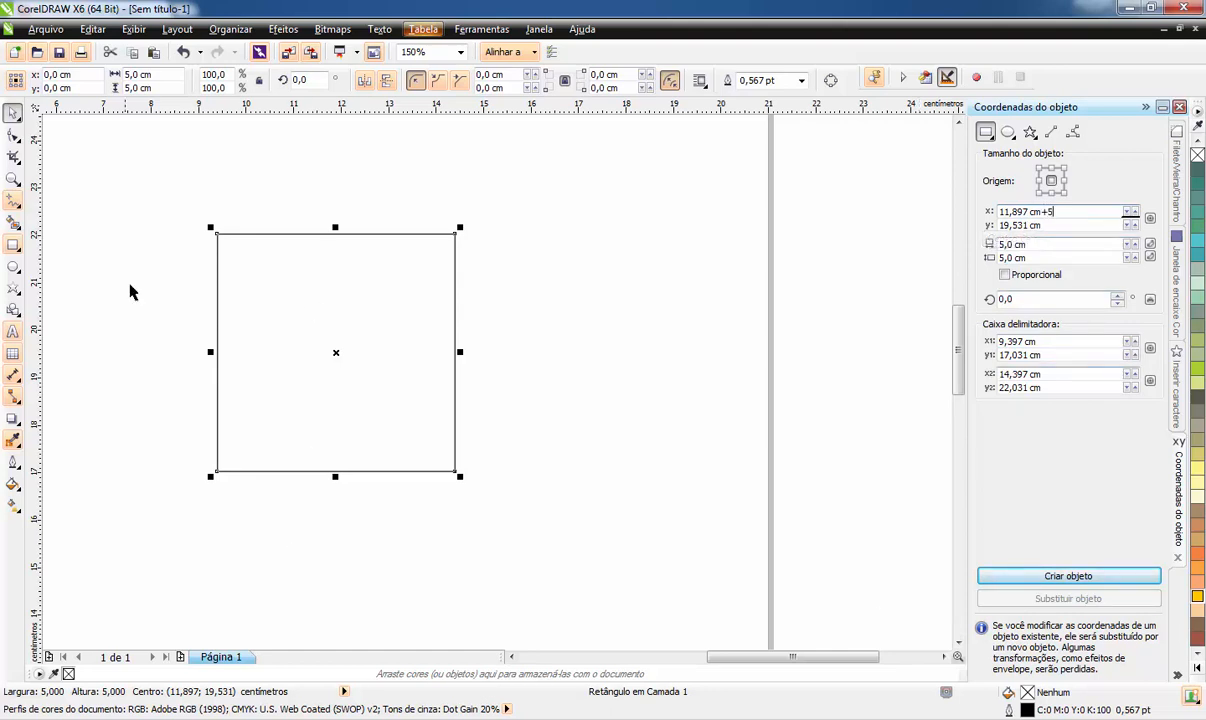
{"action": "left_click", "coordinate": [1127, 586]}
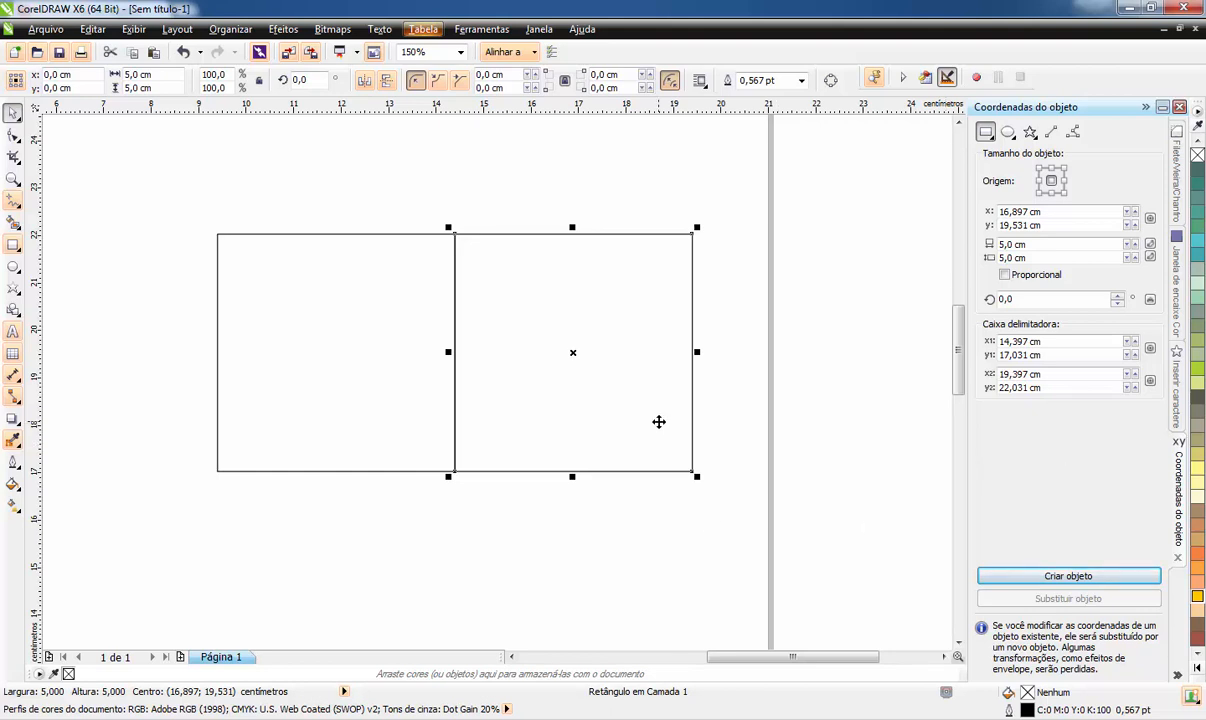
{"action": "left_click", "coordinate": [692, 493]}
{"action": "left_click", "coordinate": [681, 469]}
{"action": "key", "text": "Delete"}
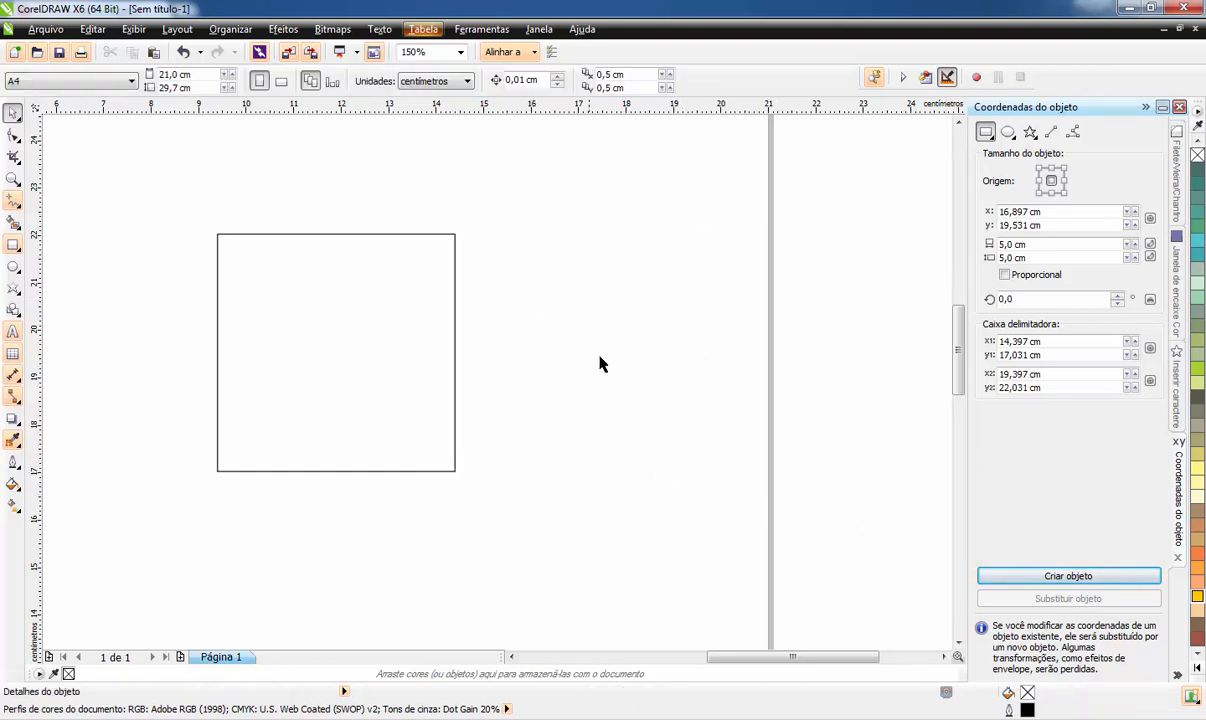
Create a 5 by 5 cm ellipse at x 16.897 cm beside the square, and remove it
{"action": "left_click", "coordinate": [1009, 133]}
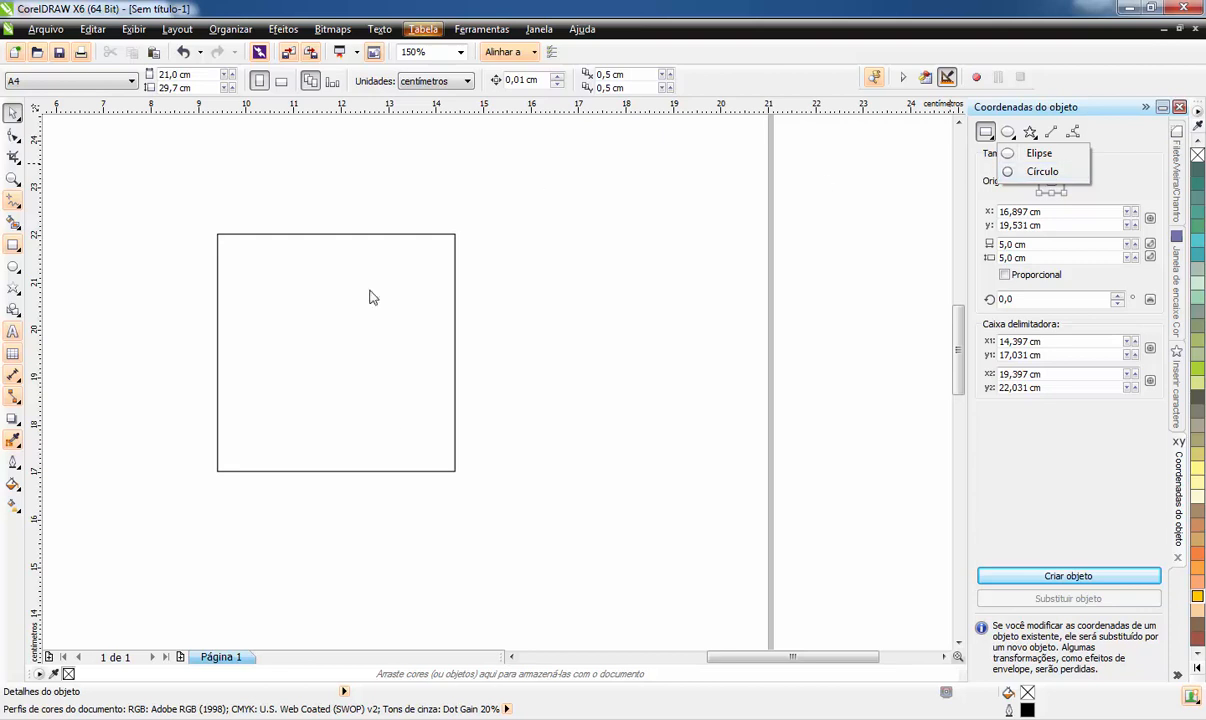
{"action": "left_click", "coordinate": [1040, 157]}
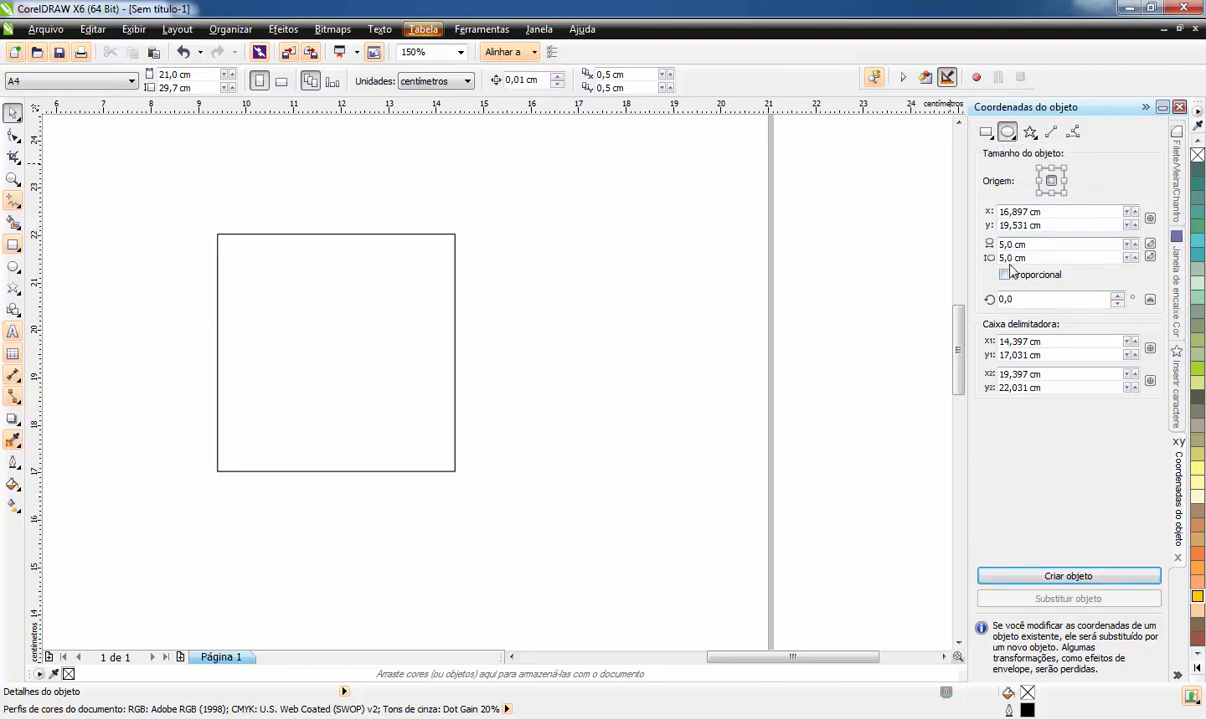
{"action": "left_click", "coordinate": [1050, 577]}
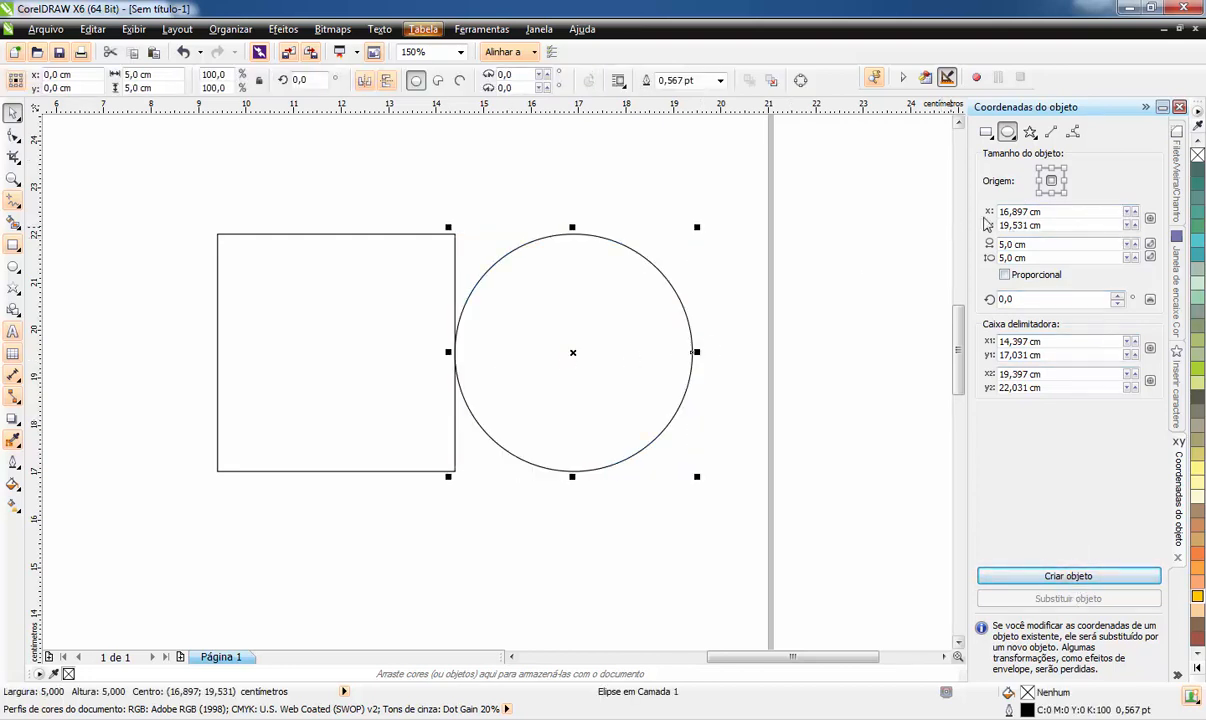
{"action": "left_click", "coordinate": [584, 503]}
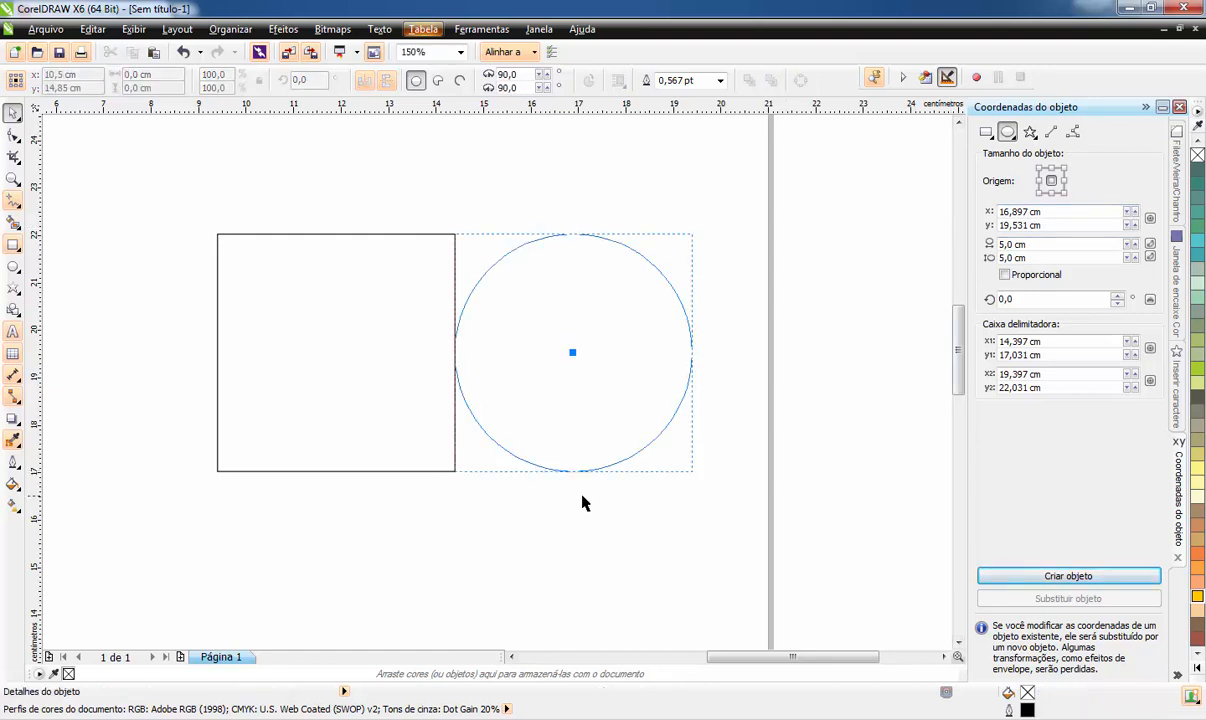
Select the square and switch the object type to Ellipse, keeping the square's centre coordinates for the preview
{"action": "left_click", "coordinate": [390, 378]}
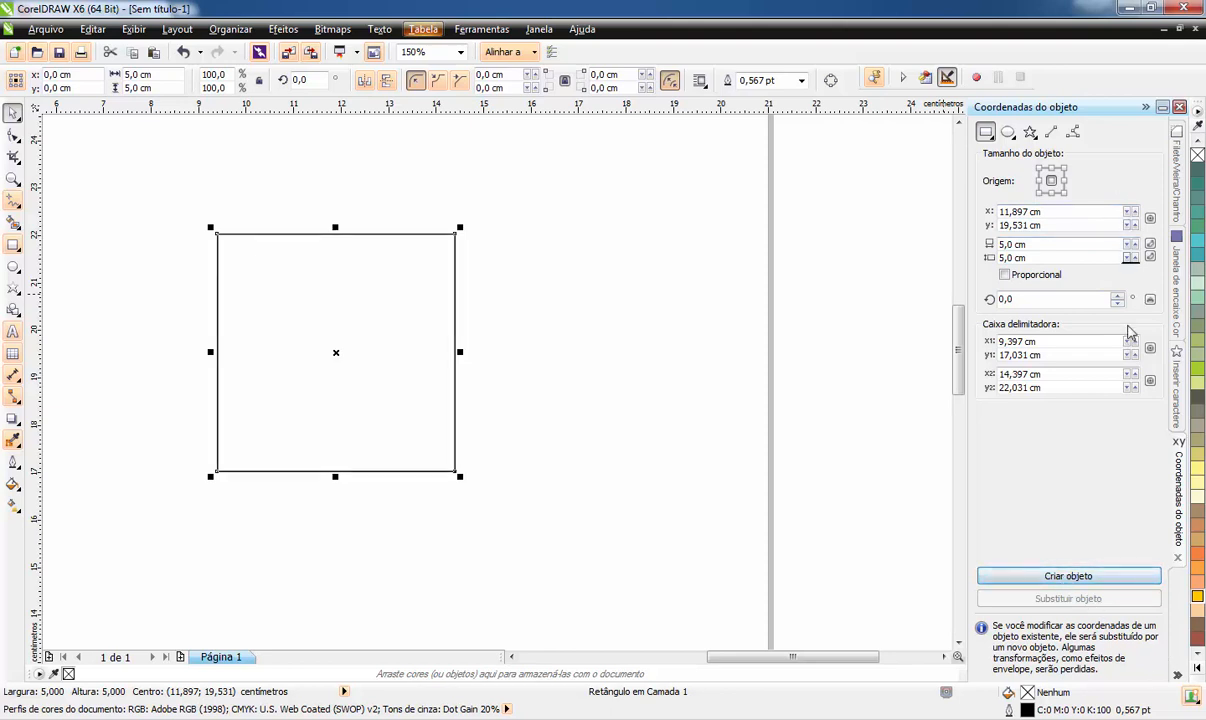
{"action": "left_click", "coordinate": [1010, 133]}
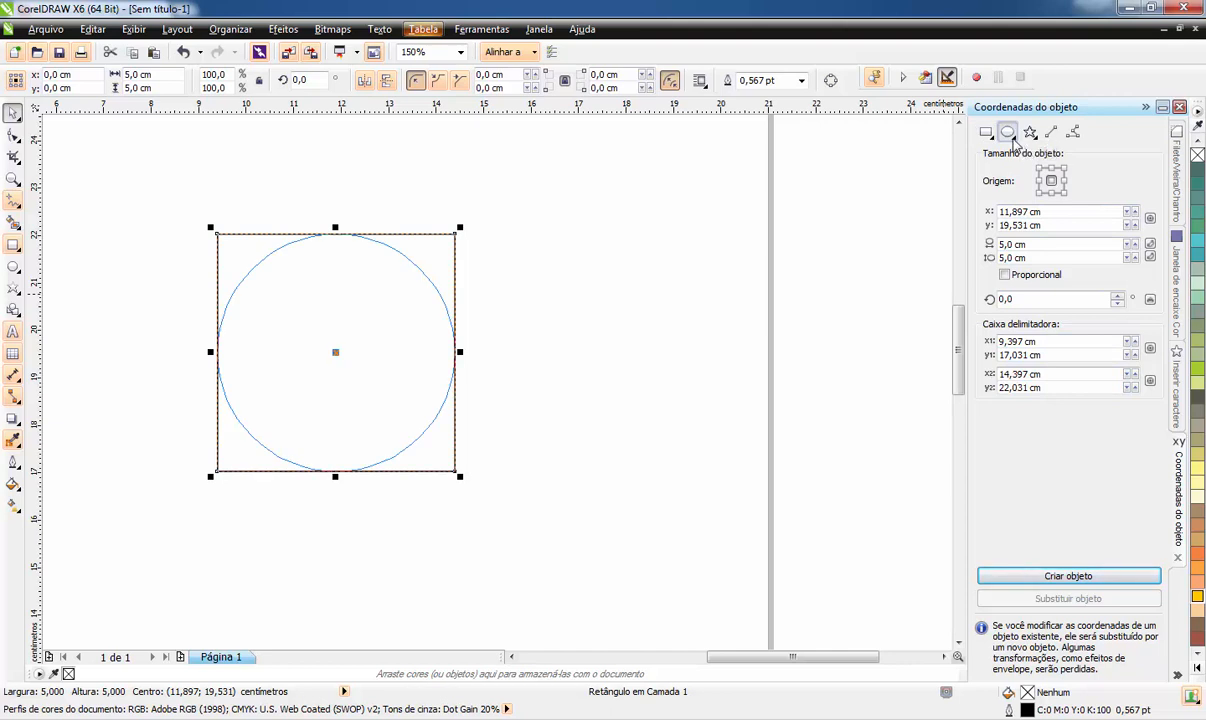
{"action": "left_click", "coordinate": [1013, 138]}
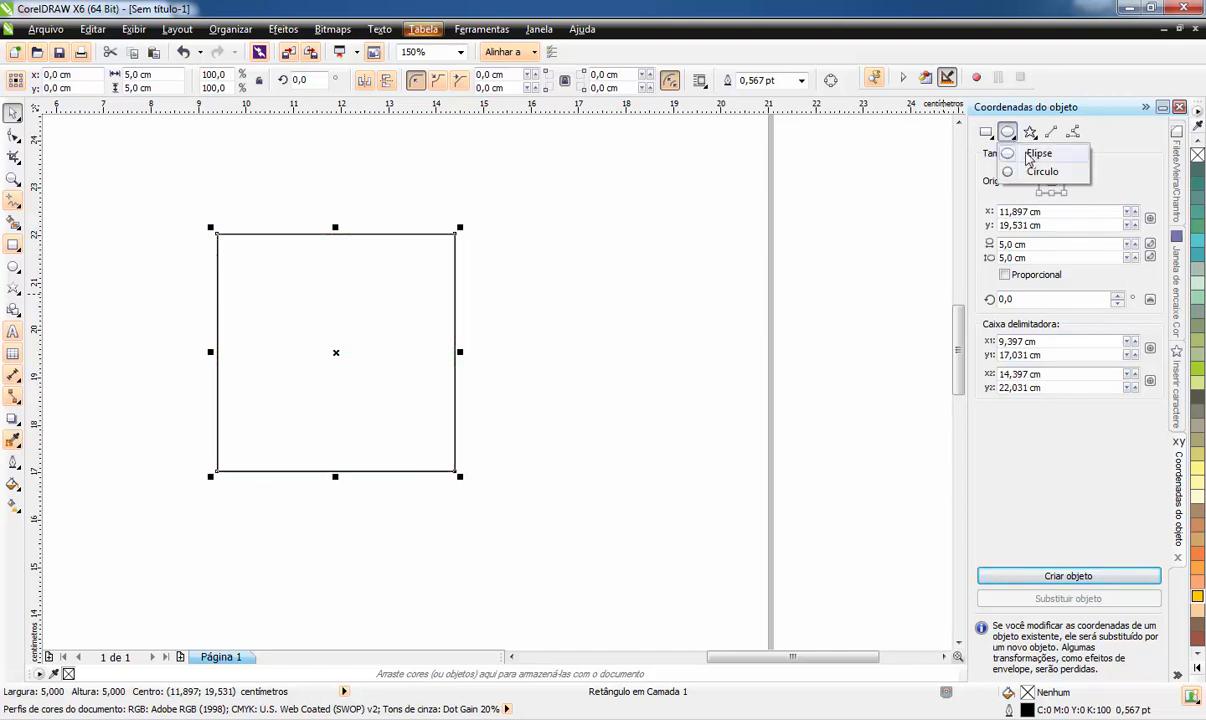
{"action": "left_click", "coordinate": [1034, 154]}
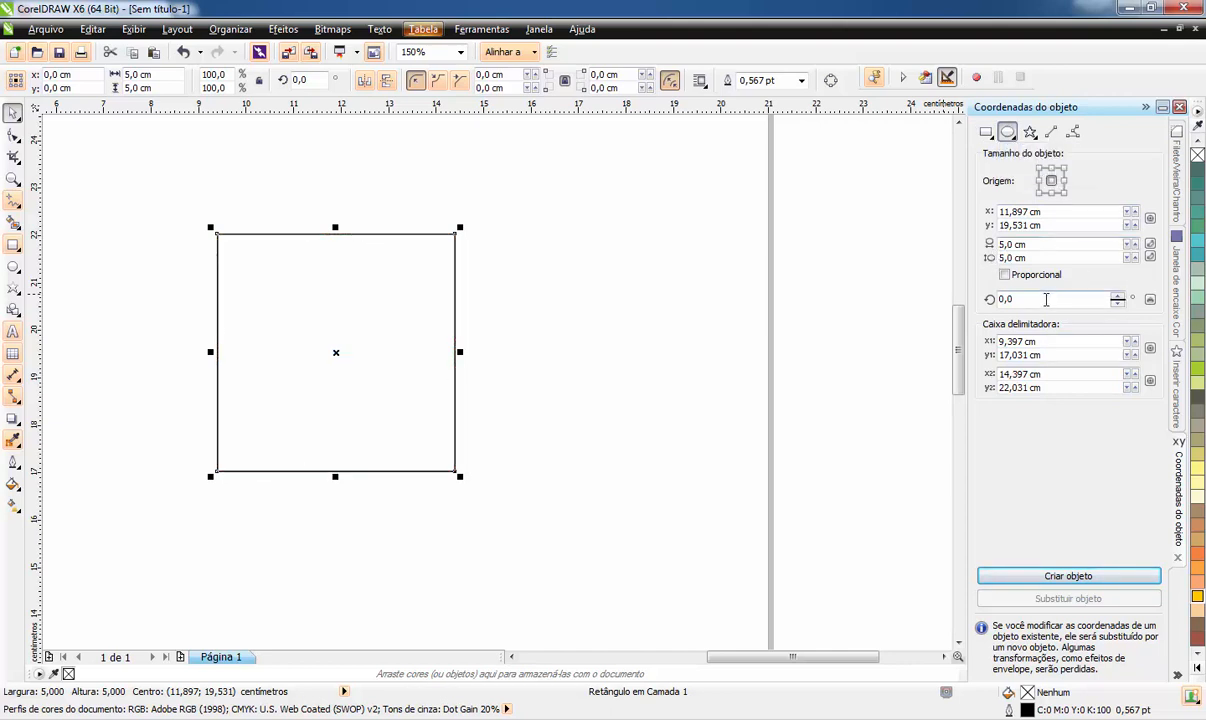
{"action": "left_click", "coordinate": [1046, 299]}
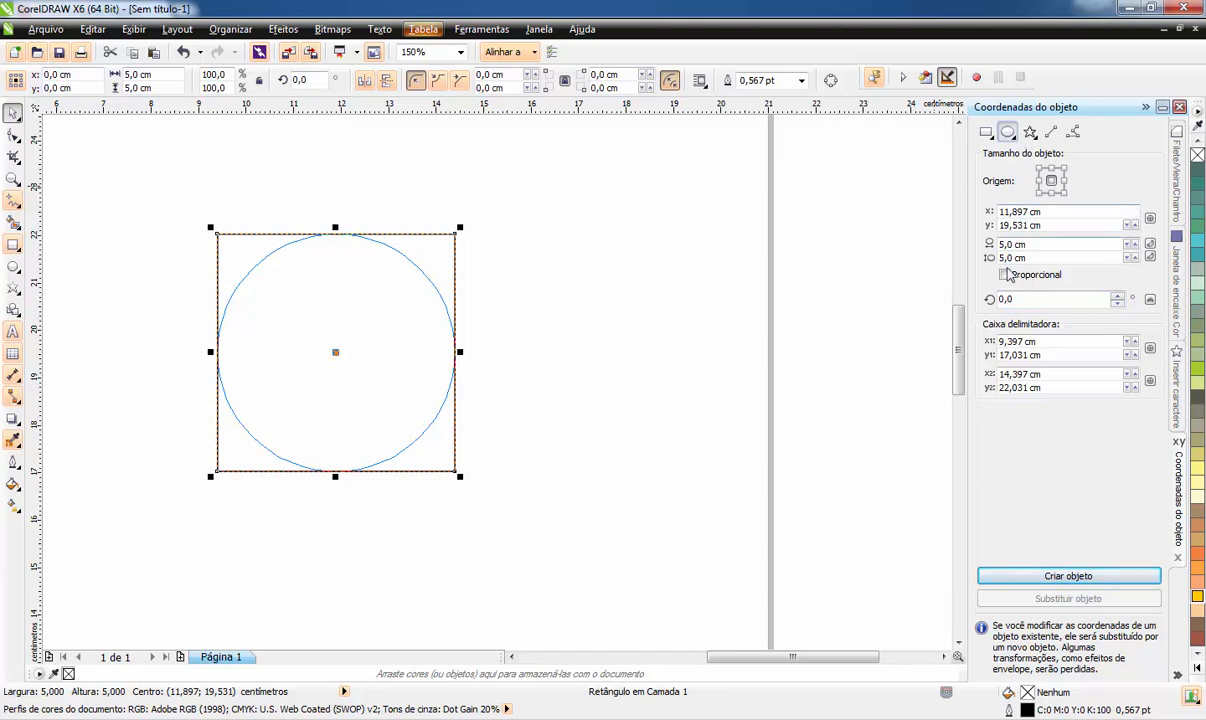
Increase only the ellipse preview's height to 6.1 cm
{"action": "left_click", "coordinate": [1134, 256]}
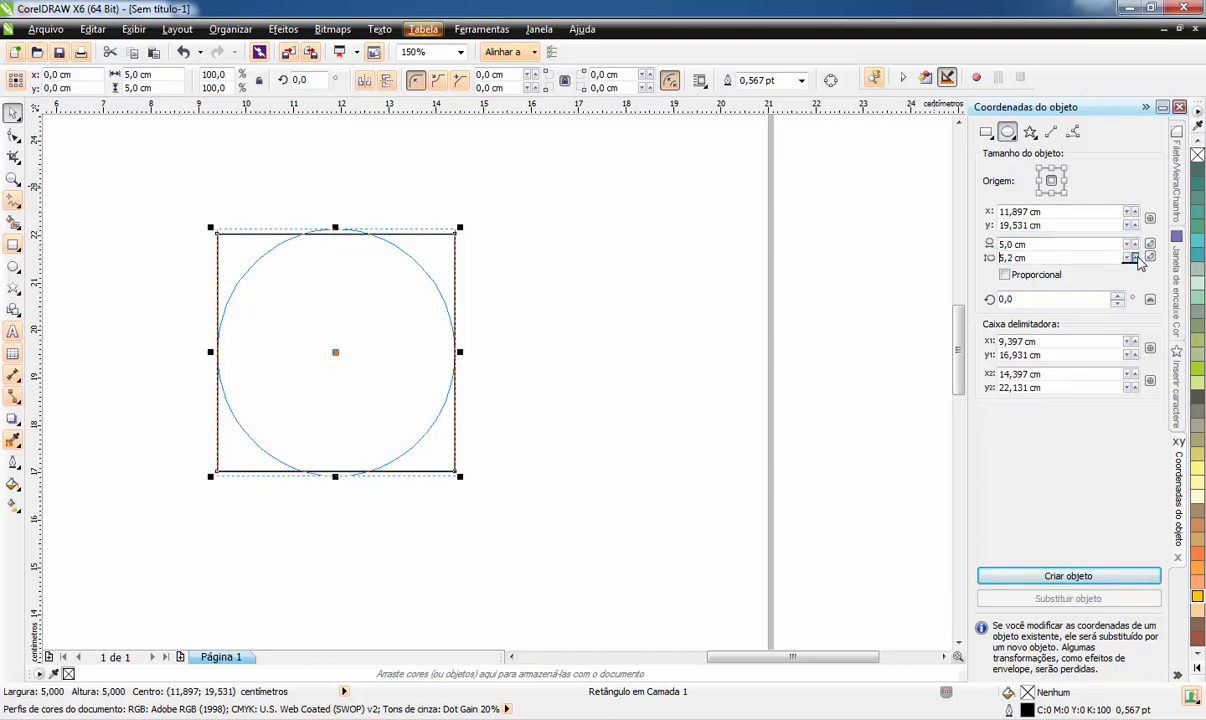
{"action": "left_click", "coordinate": [1135, 255]}
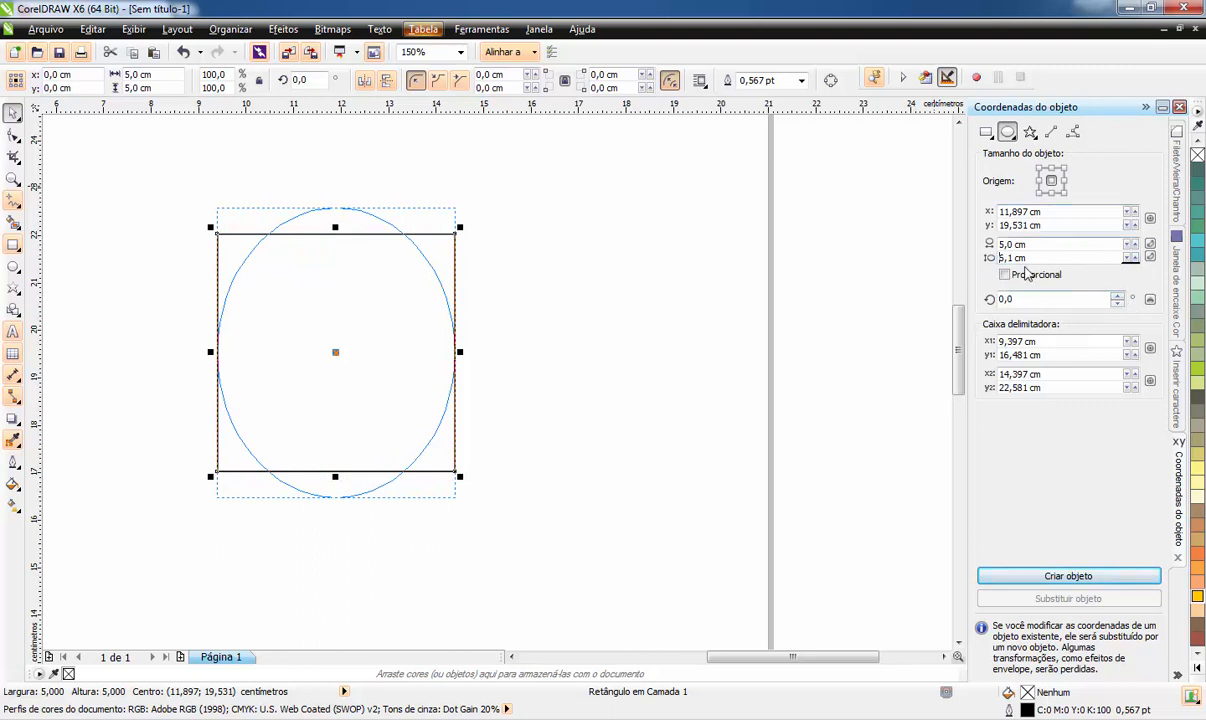
{"action": "left_click", "coordinate": [1010, 134]}
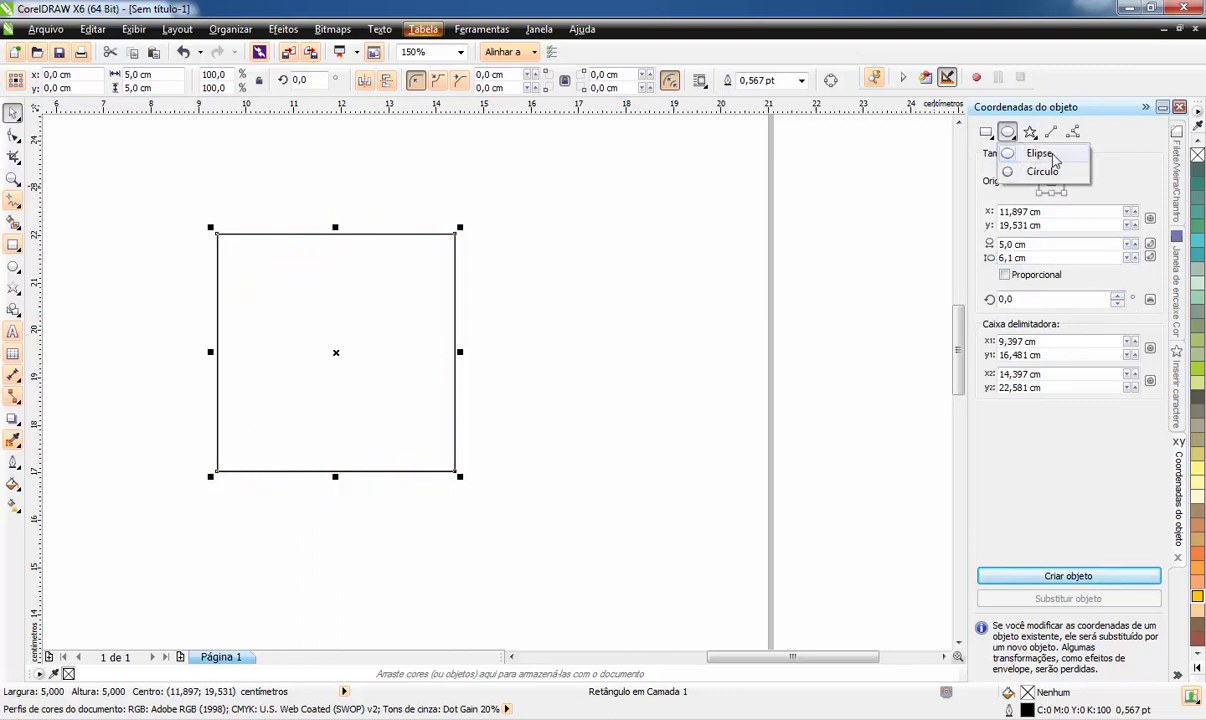
{"action": "key", "text": "F9"}
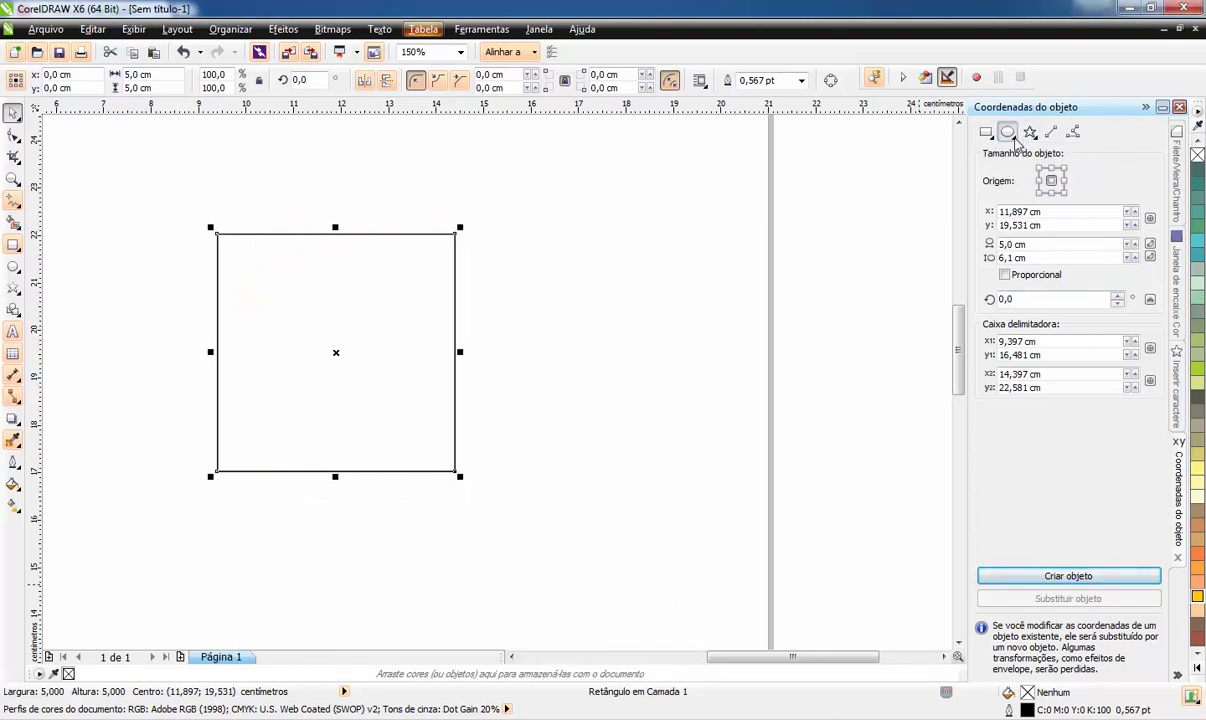
Create a circle 4.5 cm in diameter centred inside the 5 cm square
{"action": "left_click", "coordinate": [1010, 132]}
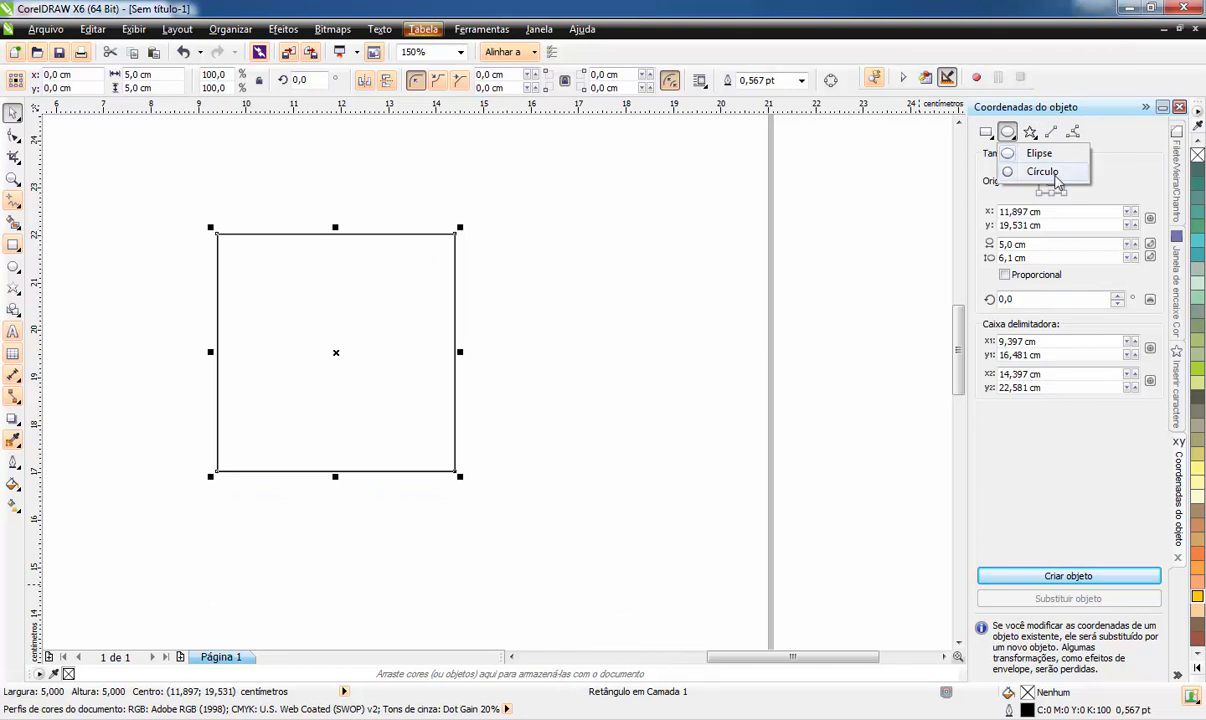
{"action": "left_click", "coordinate": [1050, 175]}
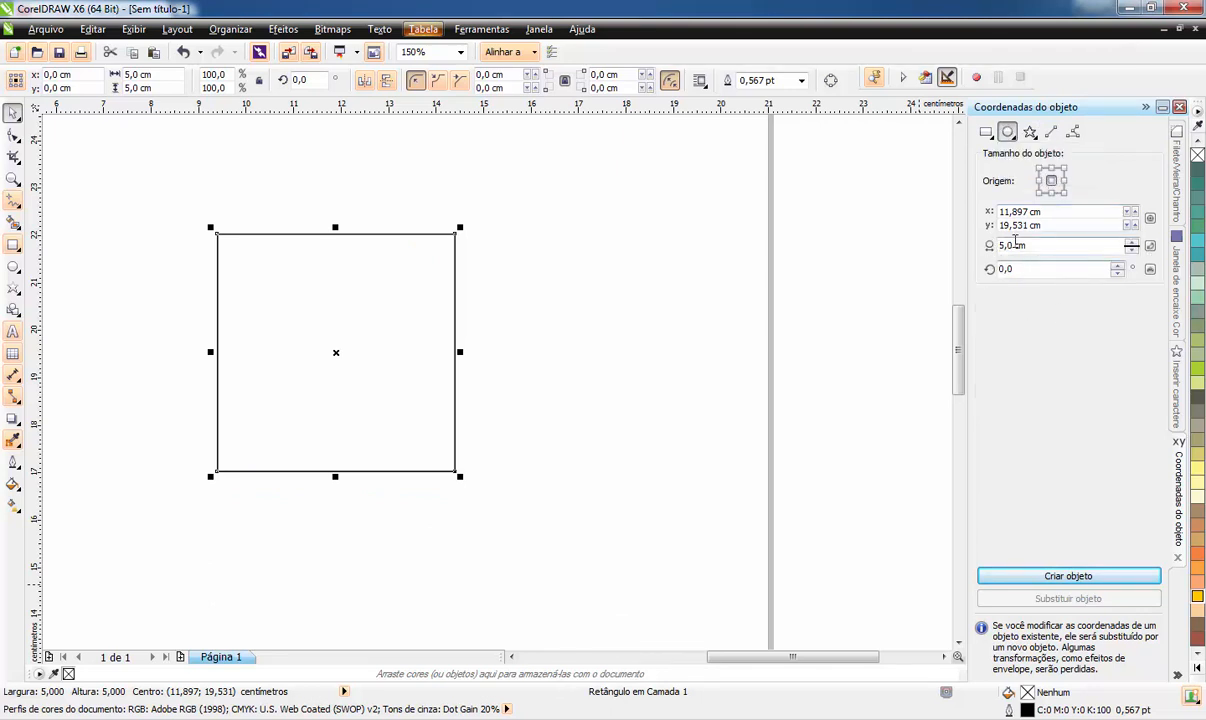
{"action": "left_click_drag", "start_coordinate": [1015, 244], "coordinate": [999, 244]}
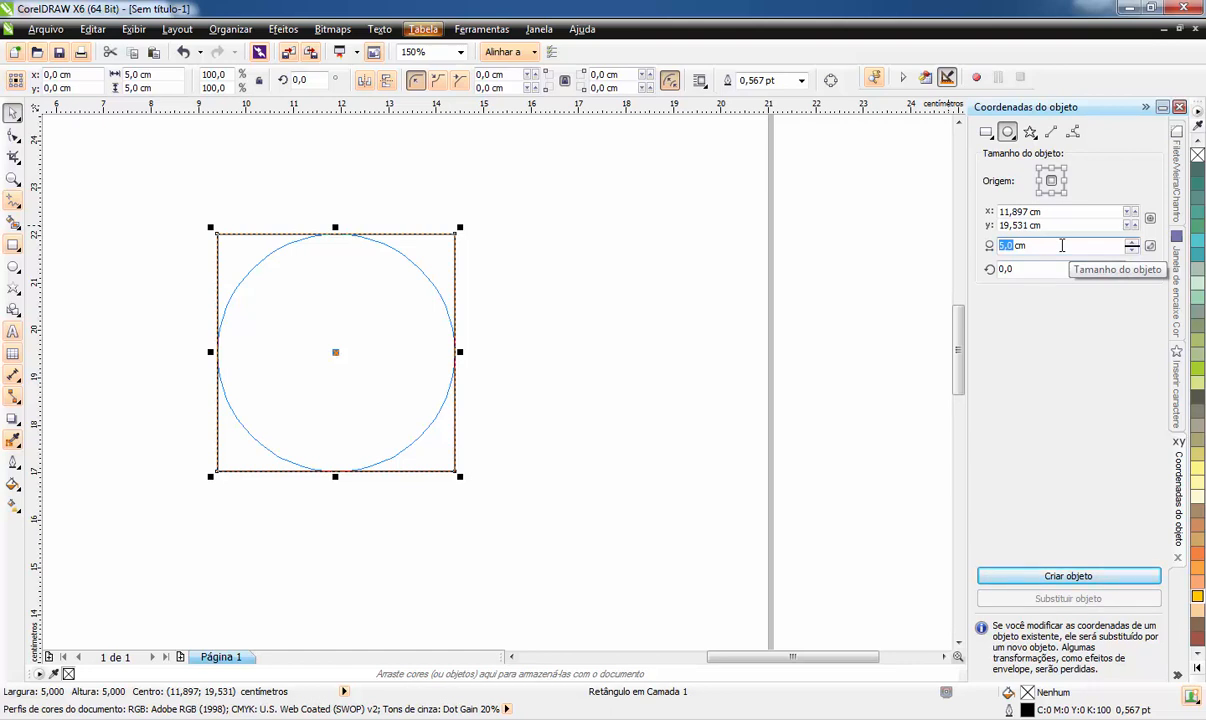
{"action": "type", "text": "4,"}
{"action": "key", "text": "Return"}
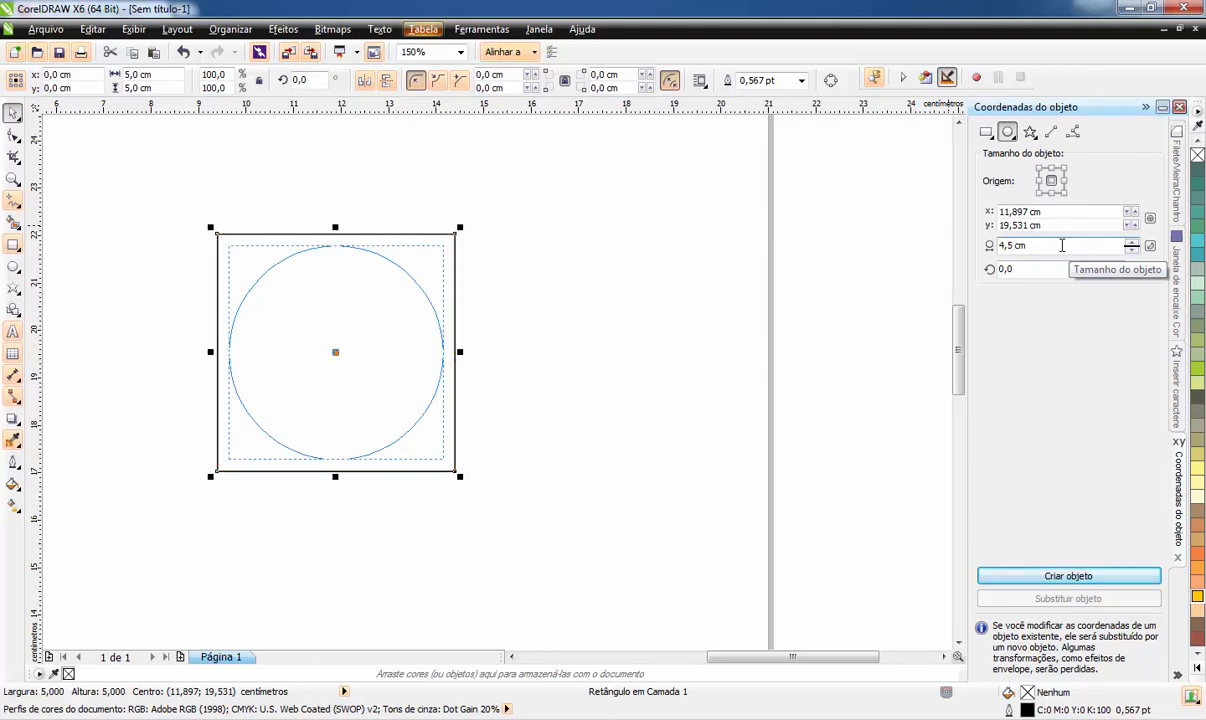
{"action": "left_click", "coordinate": [1085, 574]}
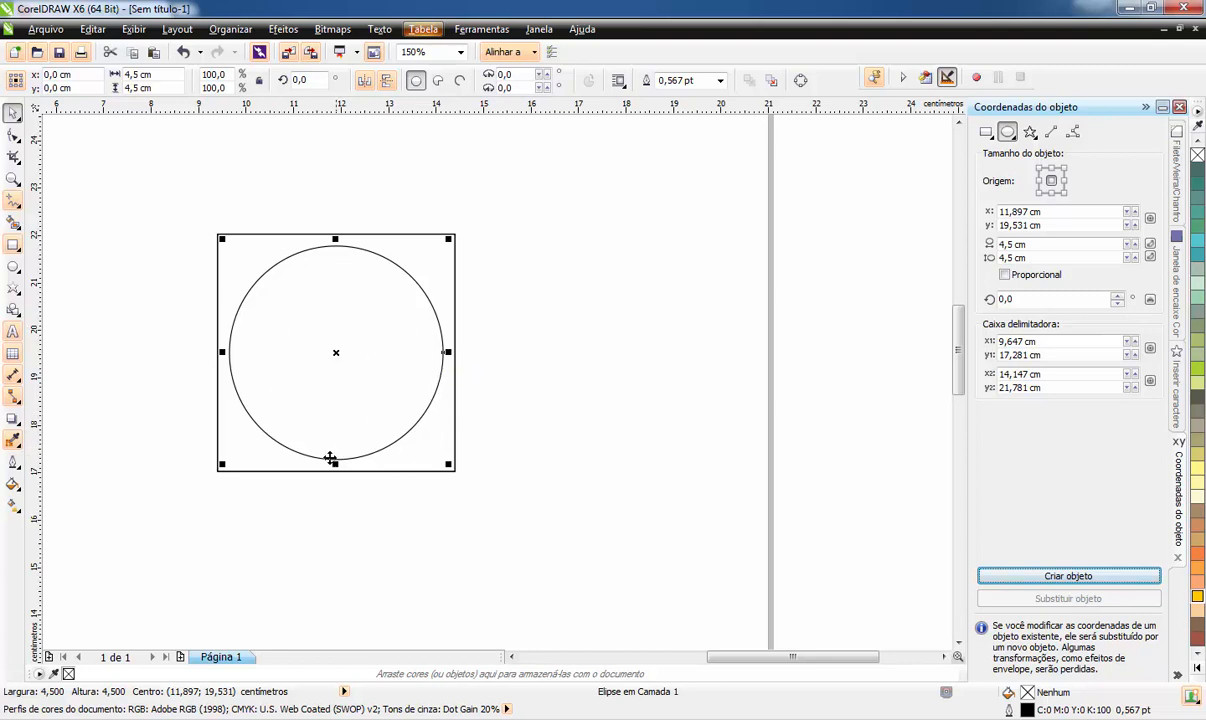
Switch the object type to Star for a preview inside the circle and set its number of points to 8
{"action": "left_click", "coordinate": [1031, 133]}
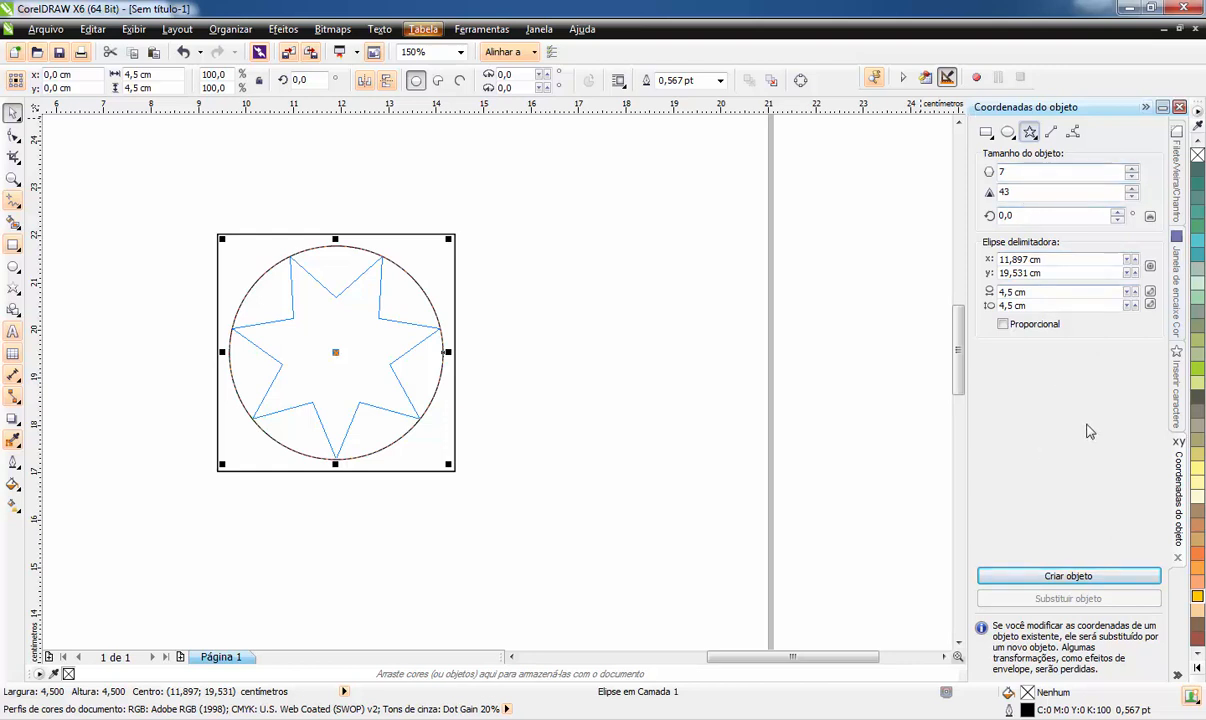
{"action": "left_click", "coordinate": [1132, 176]}
{"action": "left_click", "coordinate": [1132, 176]}
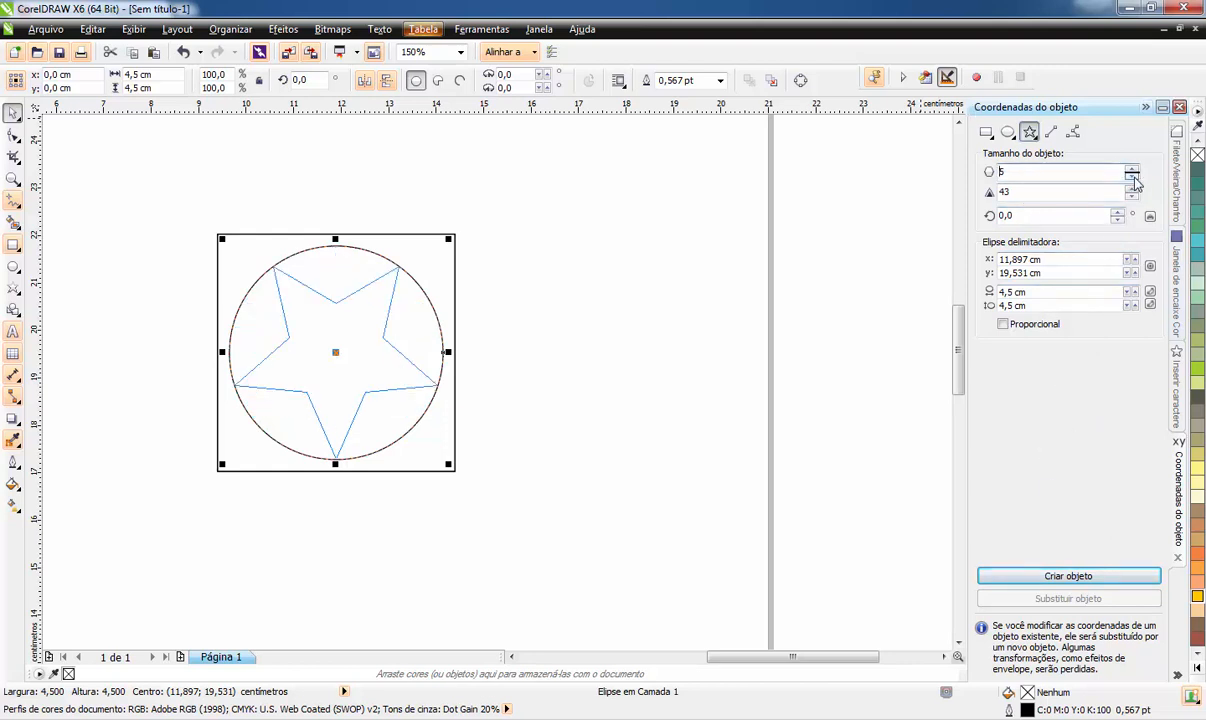
{"action": "left_click", "coordinate": [1132, 176]}
{"action": "left_click", "coordinate": [1132, 176]}
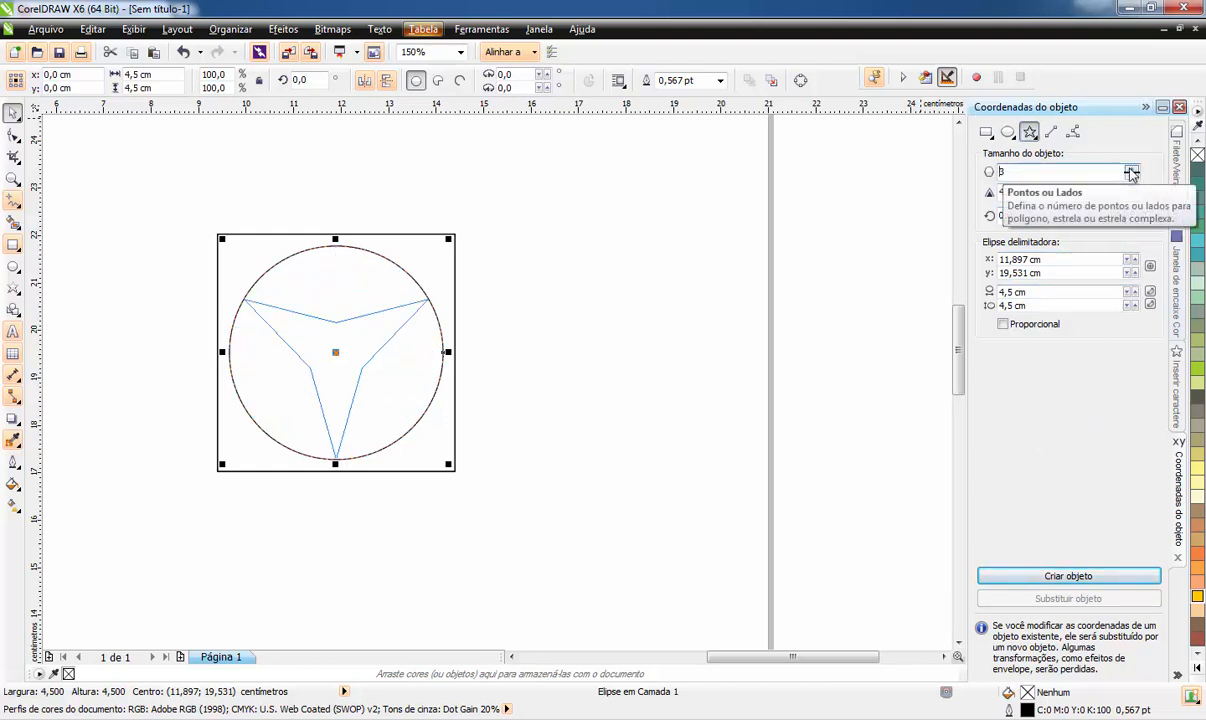
{"action": "left_click", "coordinate": [1132, 171]}
{"action": "left_click", "coordinate": [1132, 171]}
{"action": "left_click", "coordinate": [1132, 171]}
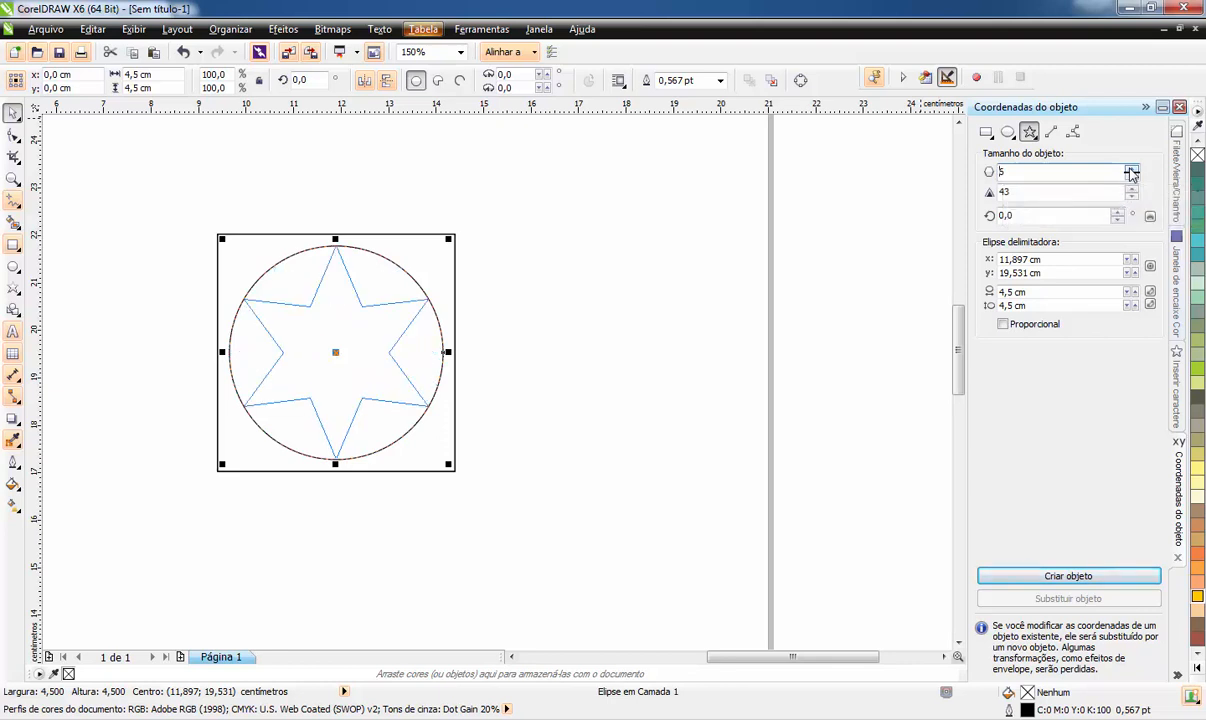
{"action": "left_click", "coordinate": [1132, 170]}
{"action": "left_click", "coordinate": [1132, 170]}
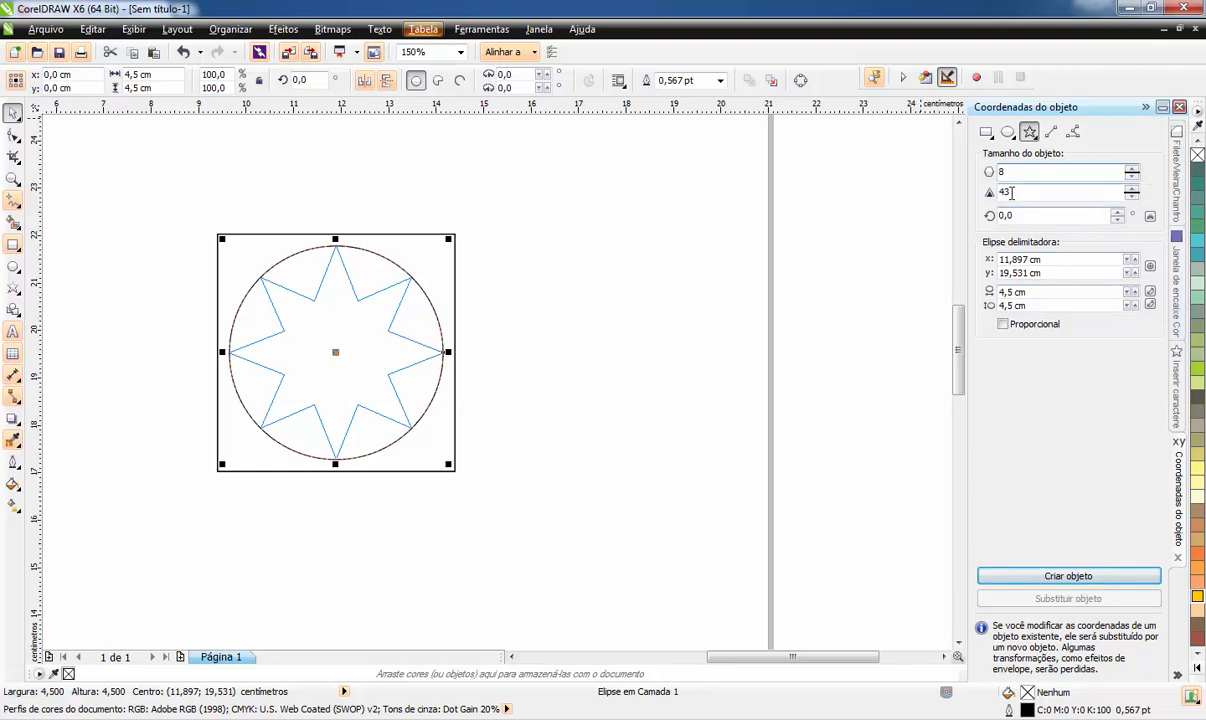
Set the star preview's sharpness to 44
{"action": "left_click", "coordinate": [1131, 189]}
{"action": "left_click", "coordinate": [1131, 189]}
{"action": "left_click", "coordinate": [1131, 196]}
{"action": "left_click", "coordinate": [1131, 196]}
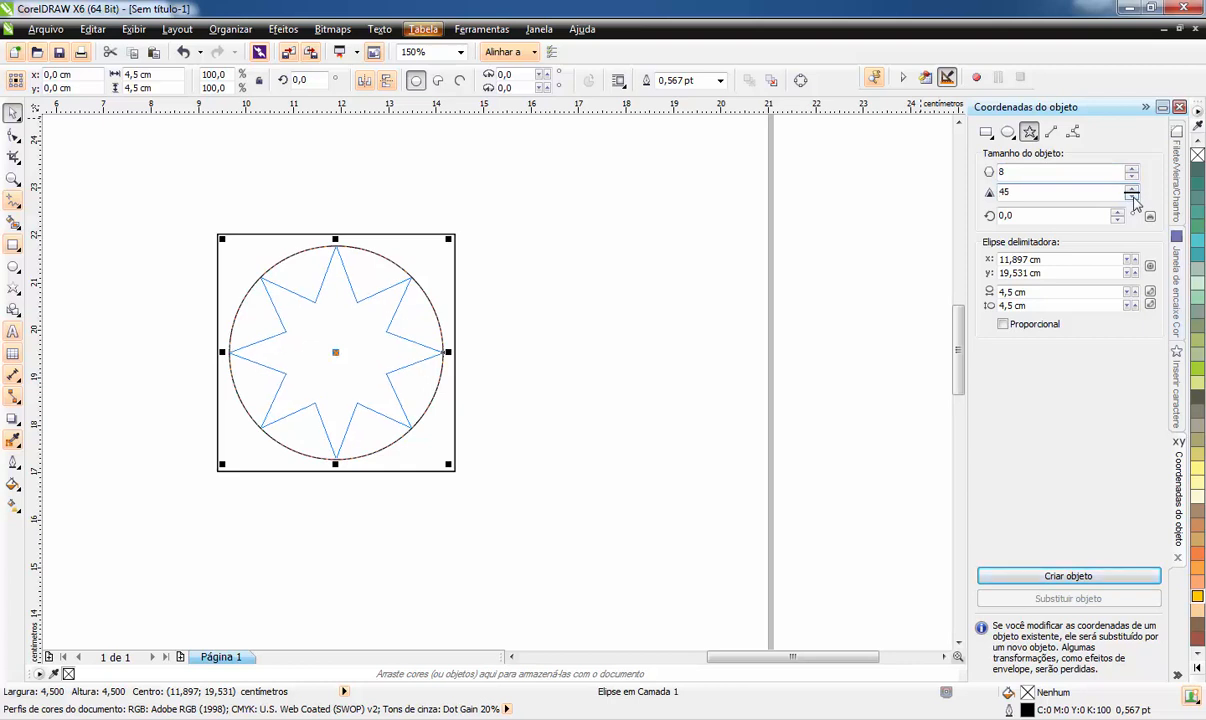
{"action": "left_click", "coordinate": [1131, 196]}
{"action": "left_click", "coordinate": [1131, 196]}
Try a 15° rotation on the star preview and reset its angle to 0
{"action": "left_click", "coordinate": [1116, 213]}
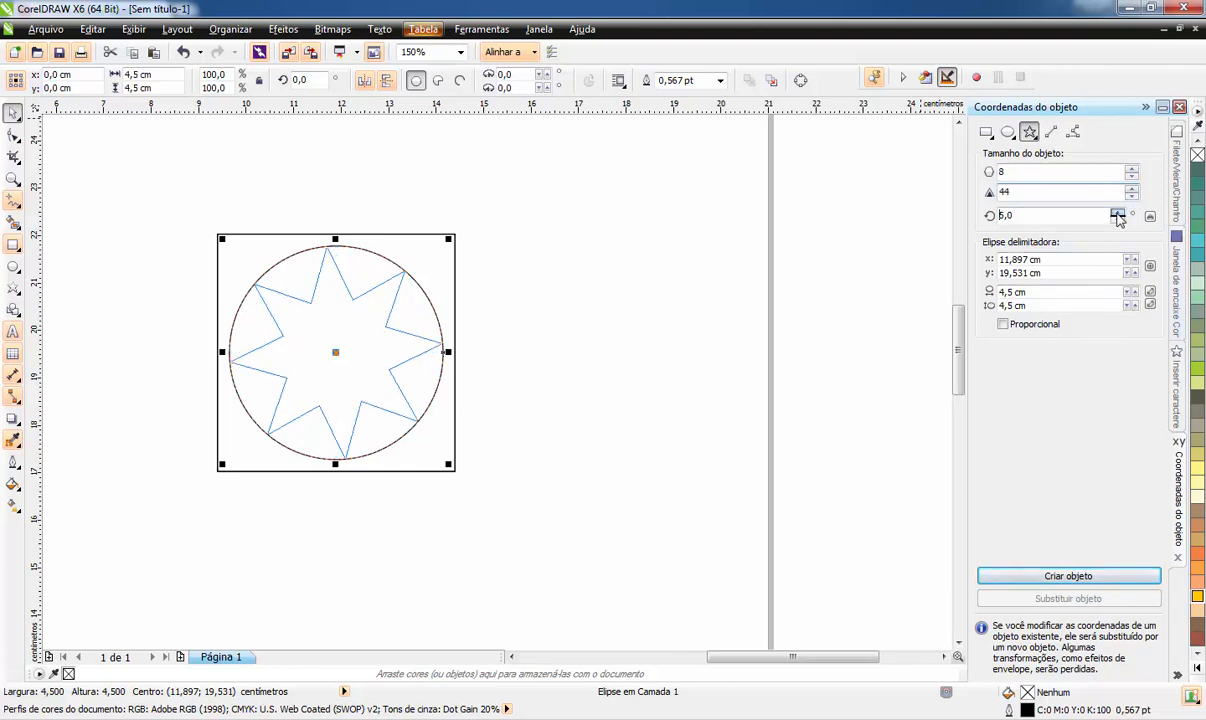
{"action": "left_click", "coordinate": [1116, 213]}
{"action": "left_click", "coordinate": [1116, 213]}
{"action": "left_click", "coordinate": [1116, 213]}
{"action": "left_click", "coordinate": [1116, 213]}
{"action": "left_click", "coordinate": [1117, 219]}
{"action": "left_click", "coordinate": [1117, 219]}
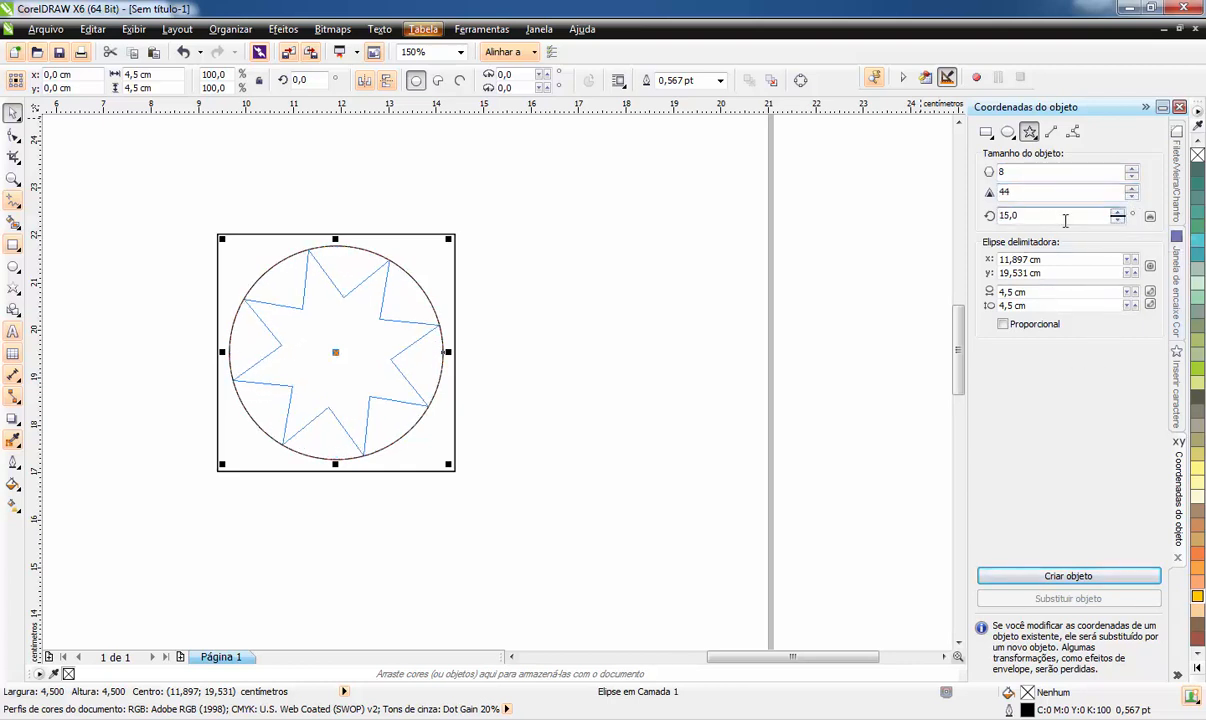
{"action": "double_click", "coordinate": [1050, 215]}
{"action": "type", "text": "0"}
Try rotating the star preview interactively on the page, and return its angle to 0
{"action": "left_click", "coordinate": [1150, 217]}
{"action": "left_click", "coordinate": [385, 370]}
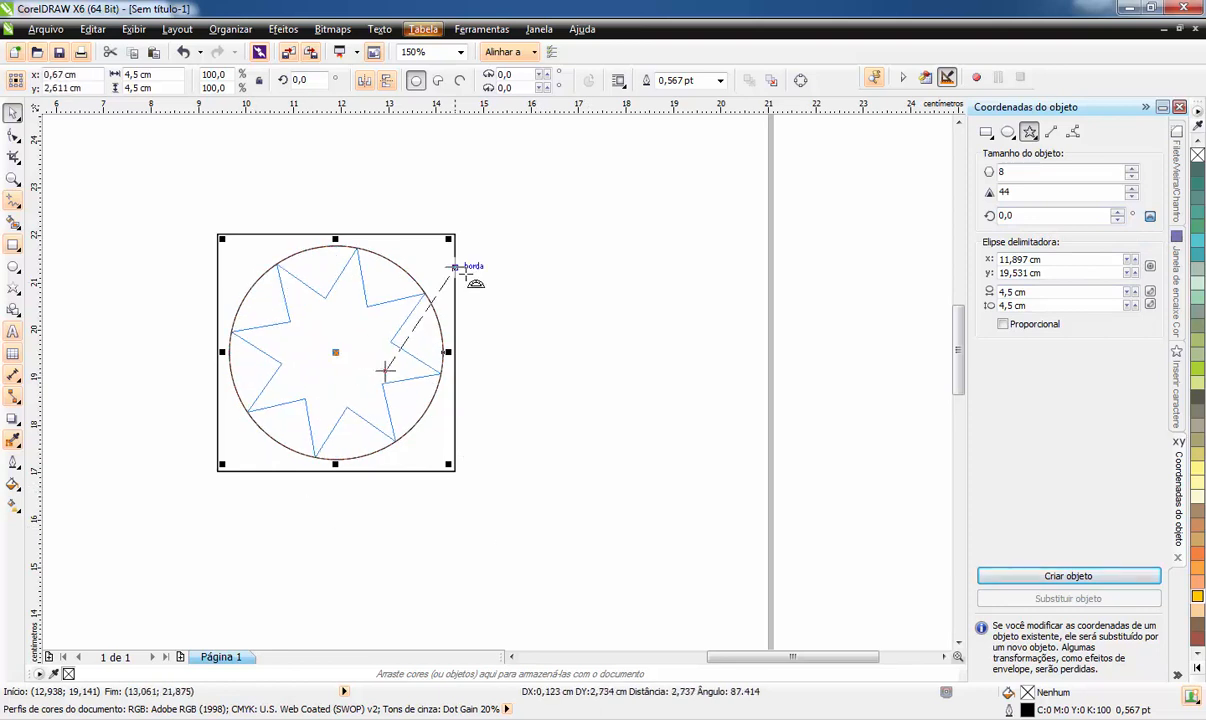
{"action": "left_click_drag", "start_coordinate": [465, 273], "coordinate": [35, 702]}
{"action": "left_click_drag", "start_coordinate": [85, 697], "coordinate": [1084, 438]}
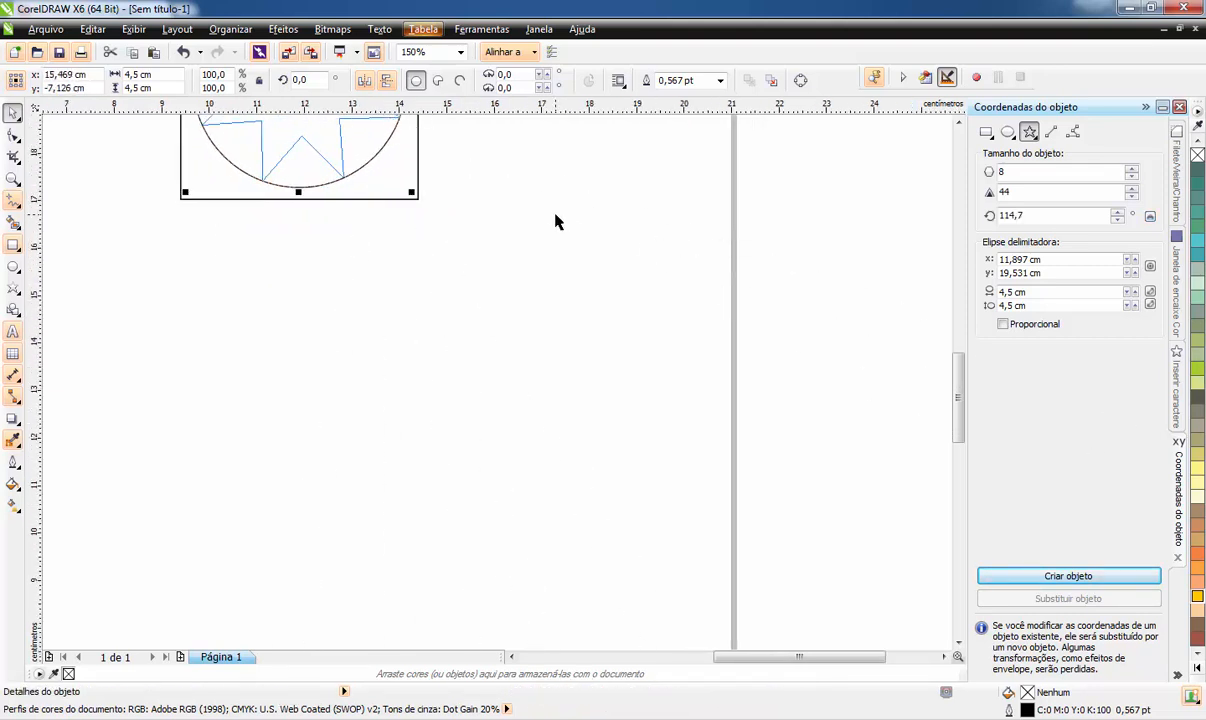
{"action": "left_click_drag", "start_coordinate": [556, 214], "coordinate": [597, 501]}
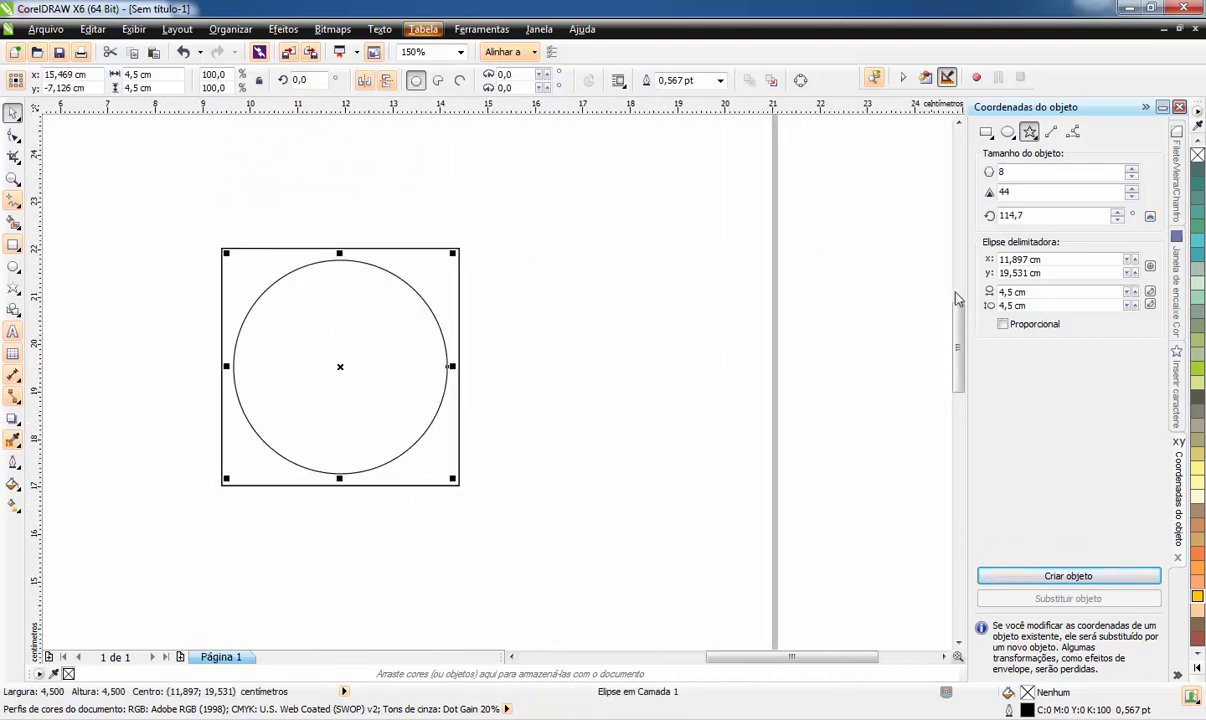
{"action": "left_click", "coordinate": [1044, 216]}
{"action": "type", "text": "0"}
{"action": "key", "text": "Return"}
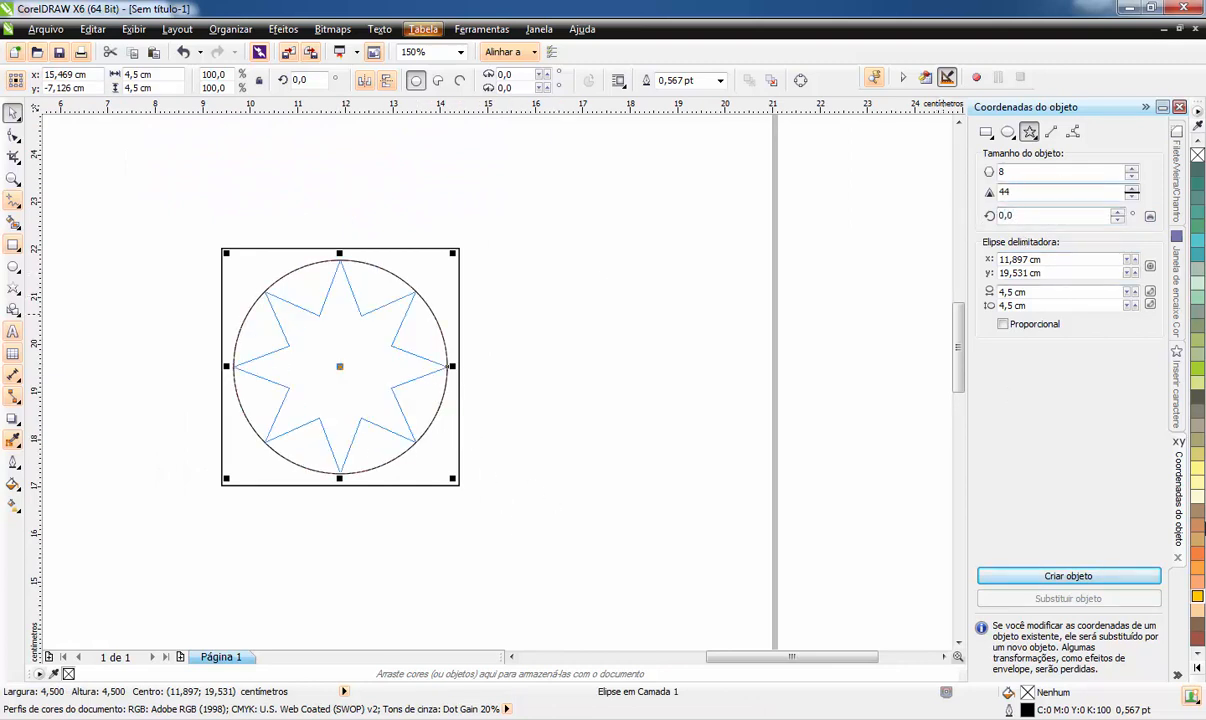
Create the eight-pointed star inside the circle with proportional sizing and a 4 cm bounding ellipse, and deselect it
{"action": "left_click", "coordinate": [1003, 325]}
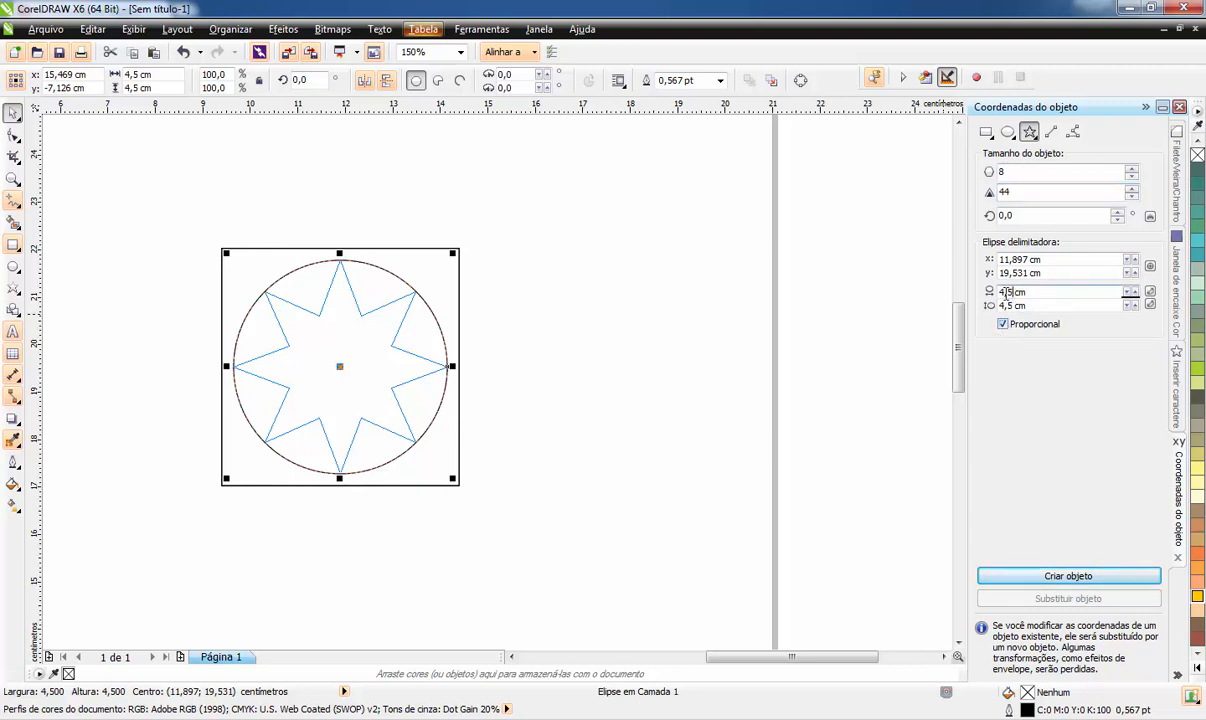
{"action": "type", "text": "4"}
{"action": "key", "text": "Tab"}
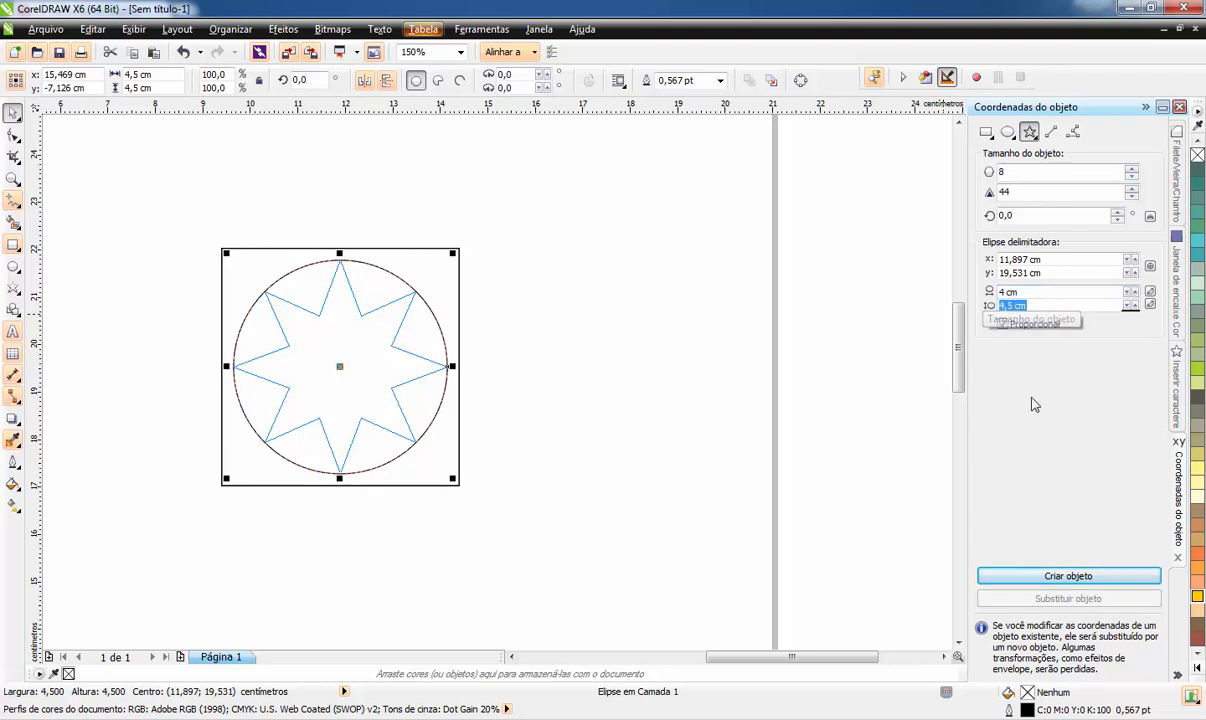
{"action": "left_click", "coordinate": [1068, 578]}
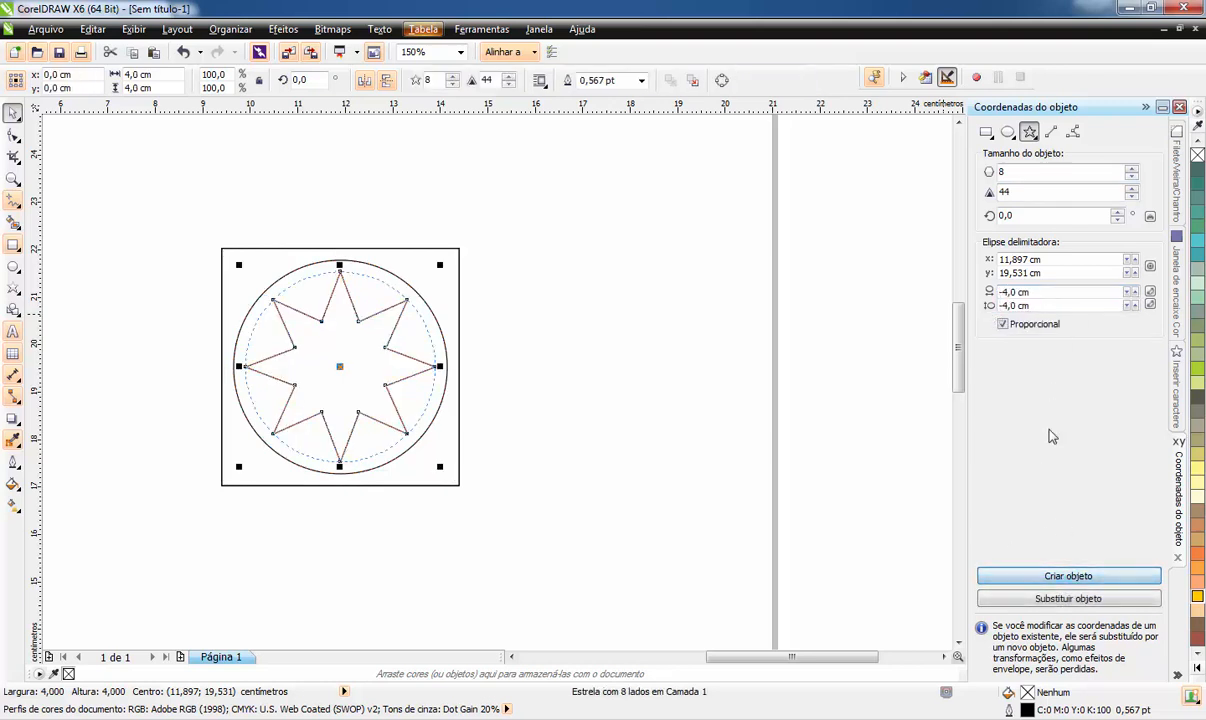
{"action": "left_click", "coordinate": [644, 414]}
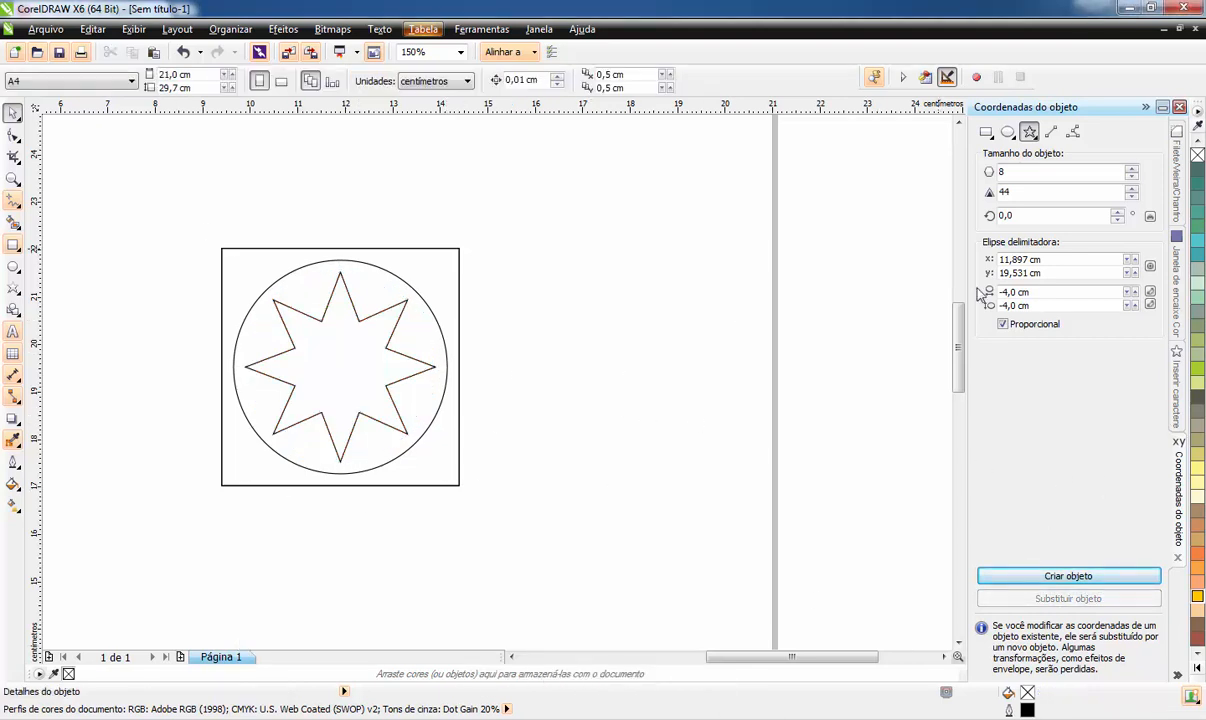
Switch the object type to a two-point line and set its start point's x to 16.653 cm
{"action": "left_click", "coordinate": [1052, 133]}
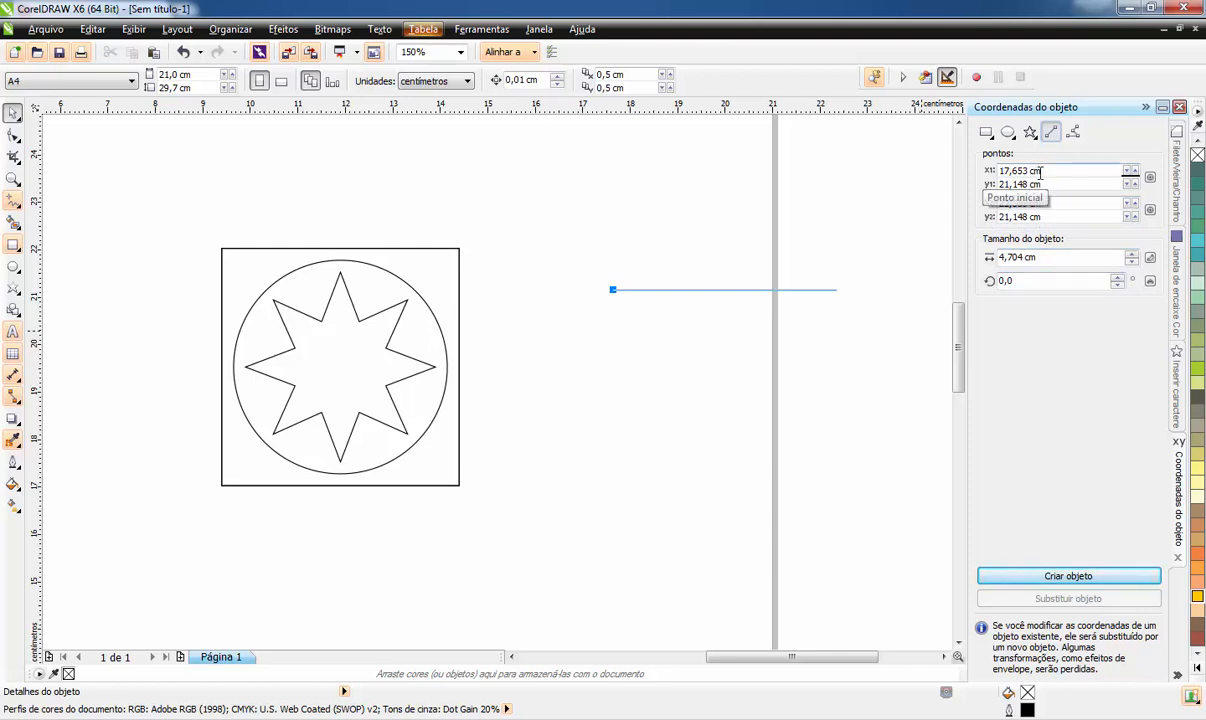
{"action": "left_click", "coordinate": [1129, 171]}
{"action": "left_click", "coordinate": [1129, 171]}
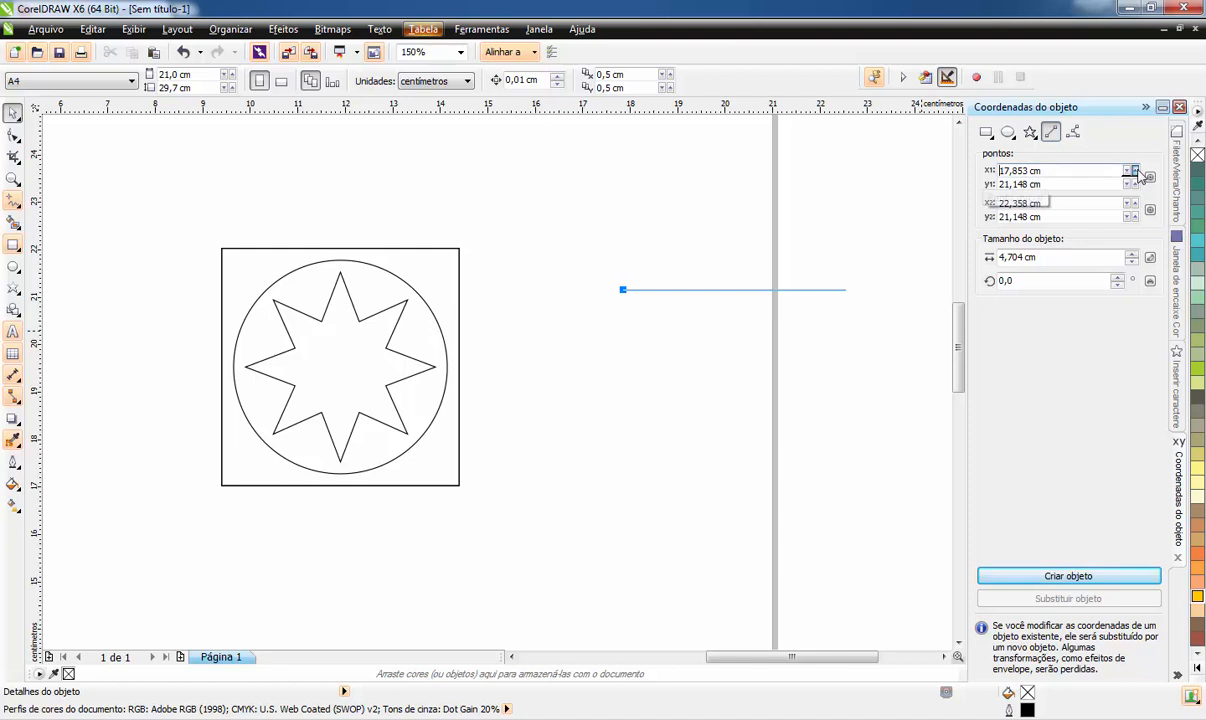
{"action": "left_click", "coordinate": [1129, 171]}
{"action": "left_click", "coordinate": [1129, 171]}
{"action": "left_click", "coordinate": [1129, 177]}
{"action": "left_click", "coordinate": [1129, 177]}
{"action": "left_click", "coordinate": [1129, 177]}
{"action": "left_click", "coordinate": [1129, 177]}
{"action": "left_click", "coordinate": [1129, 177]}
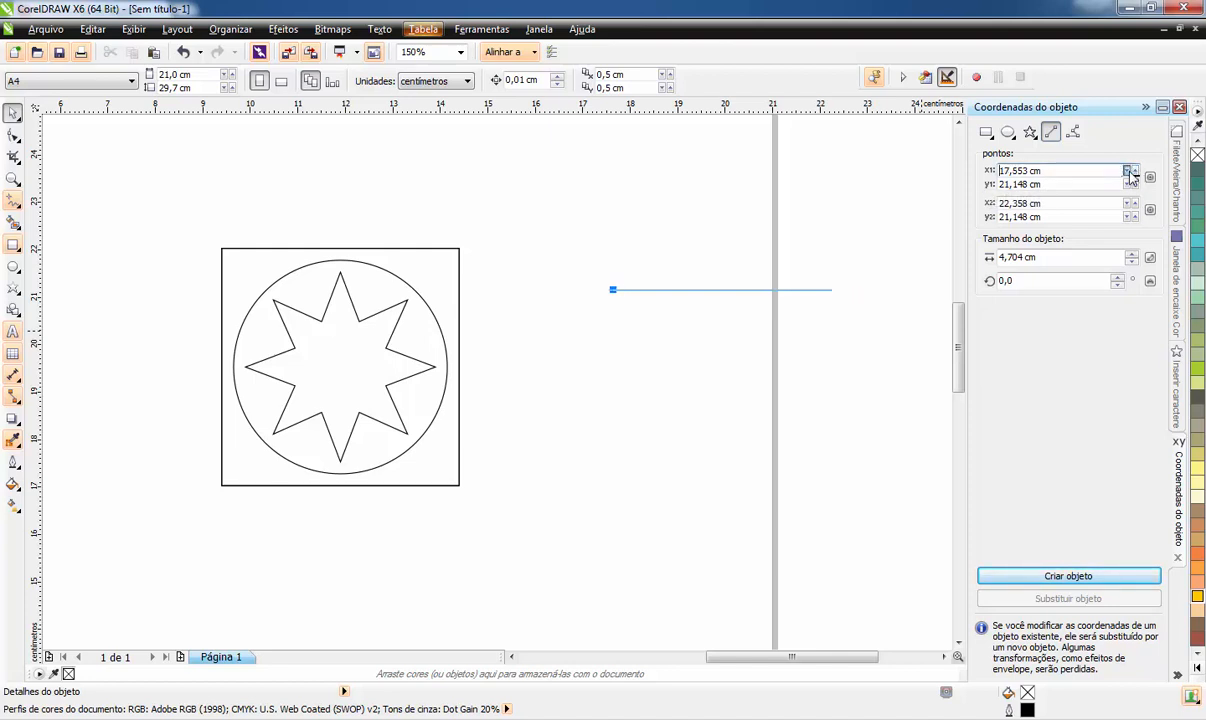
{"action": "left_click", "coordinate": [1129, 177]}
{"action": "left_click", "coordinate": [1129, 177]}
{"action": "left_click", "coordinate": [1129, 177]}
{"action": "left_click", "coordinate": [1129, 177]}
{"action": "left_click", "coordinate": [1129, 177]}
{"action": "left_click", "coordinate": [1129, 177]}
{"action": "left_click", "coordinate": [1129, 177]}
{"action": "left_click", "coordinate": [1129, 177]}
Reposition the line preview's start point to x 15.753 cm and y 22.348 cm
{"action": "left_click", "coordinate": [1133, 182]}
{"action": "left_click", "coordinate": [1133, 182]}
{"action": "left_click", "coordinate": [1133, 182]}
{"action": "left_click", "coordinate": [1133, 182]}
{"action": "left_click", "coordinate": [1133, 182]}
{"action": "left_click", "coordinate": [1133, 182]}
{"action": "left_click", "coordinate": [1133, 182]}
{"action": "left_click", "coordinate": [1133, 182]}
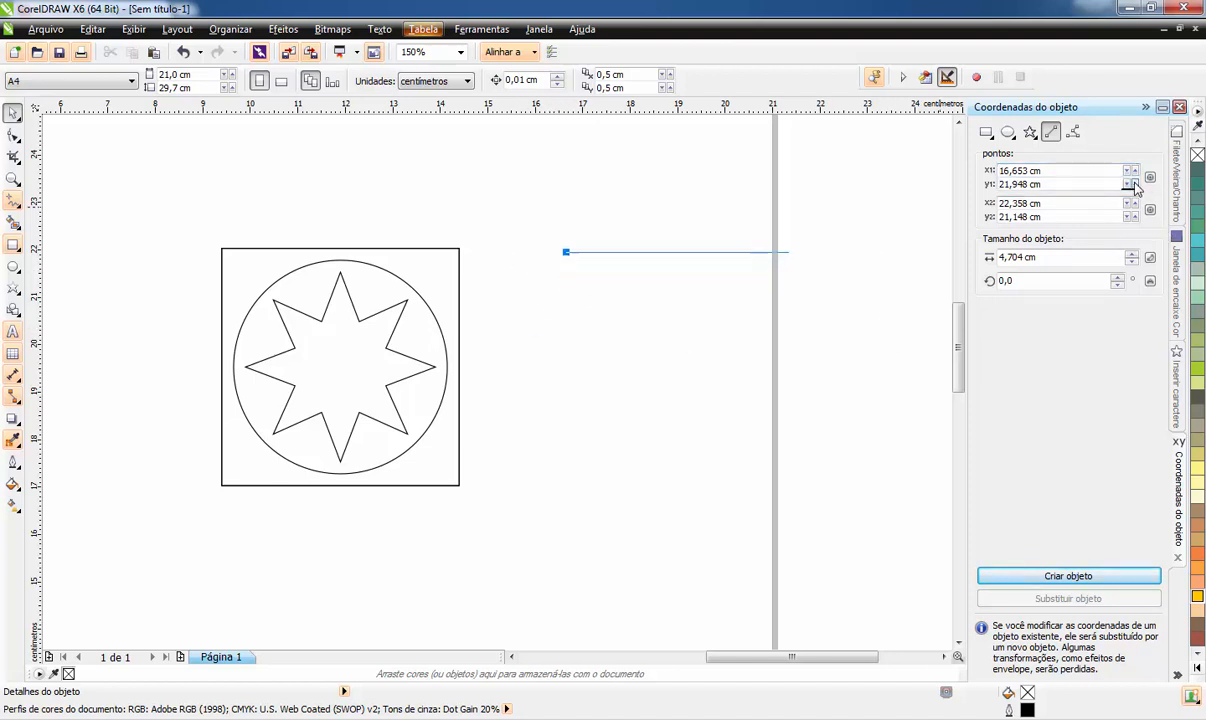
{"action": "left_click", "coordinate": [1133, 182]}
{"action": "left_click", "coordinate": [1133, 182]}
{"action": "left_click", "coordinate": [1133, 182]}
{"action": "left_click", "coordinate": [1133, 182]}
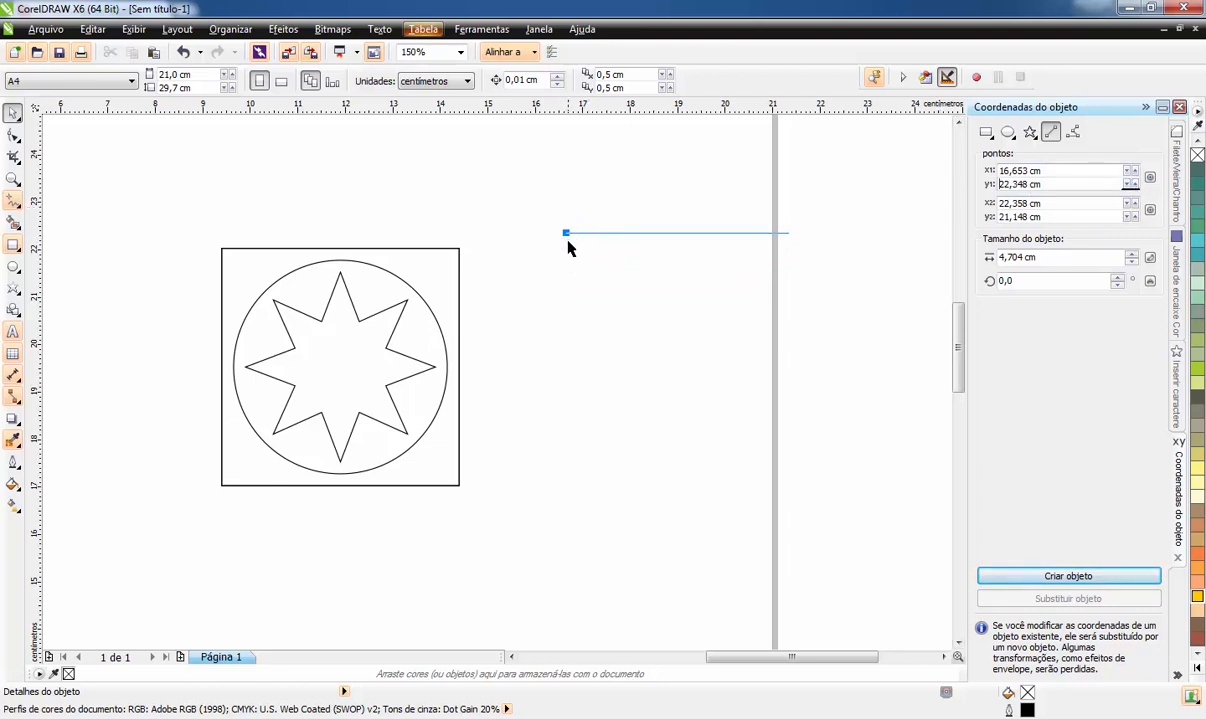
{"action": "left_click", "coordinate": [1128, 173]}
{"action": "left_click", "coordinate": [1128, 175]}
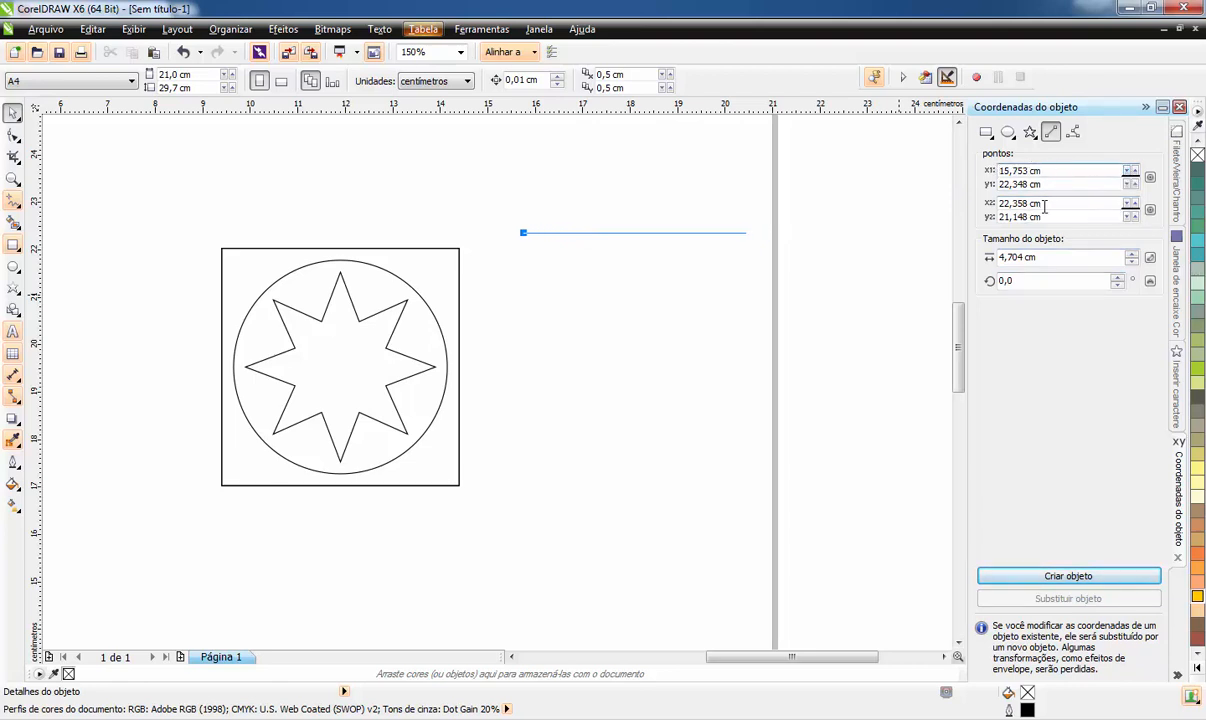
Set the line preview's end point to x 20.258 cm and y 21.448 cm
{"action": "left_click", "coordinate": [1134, 202]}
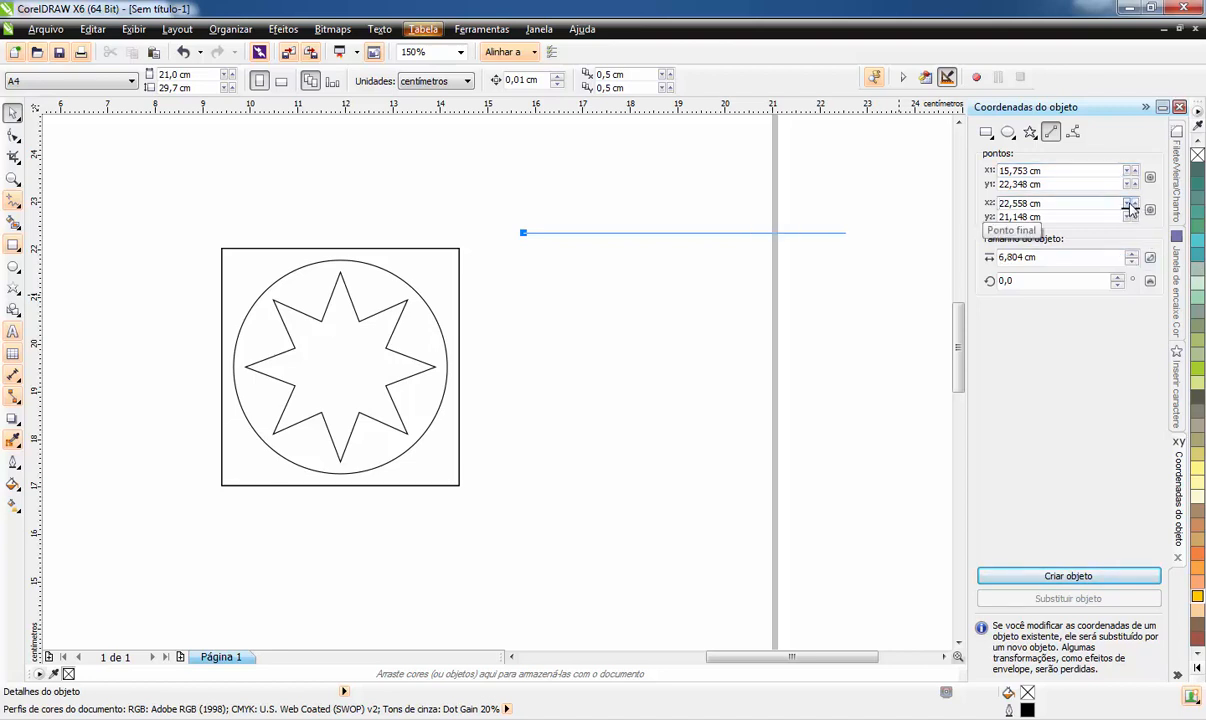
{"action": "left_click", "coordinate": [1129, 208]}
{"action": "left_click", "coordinate": [1129, 208]}
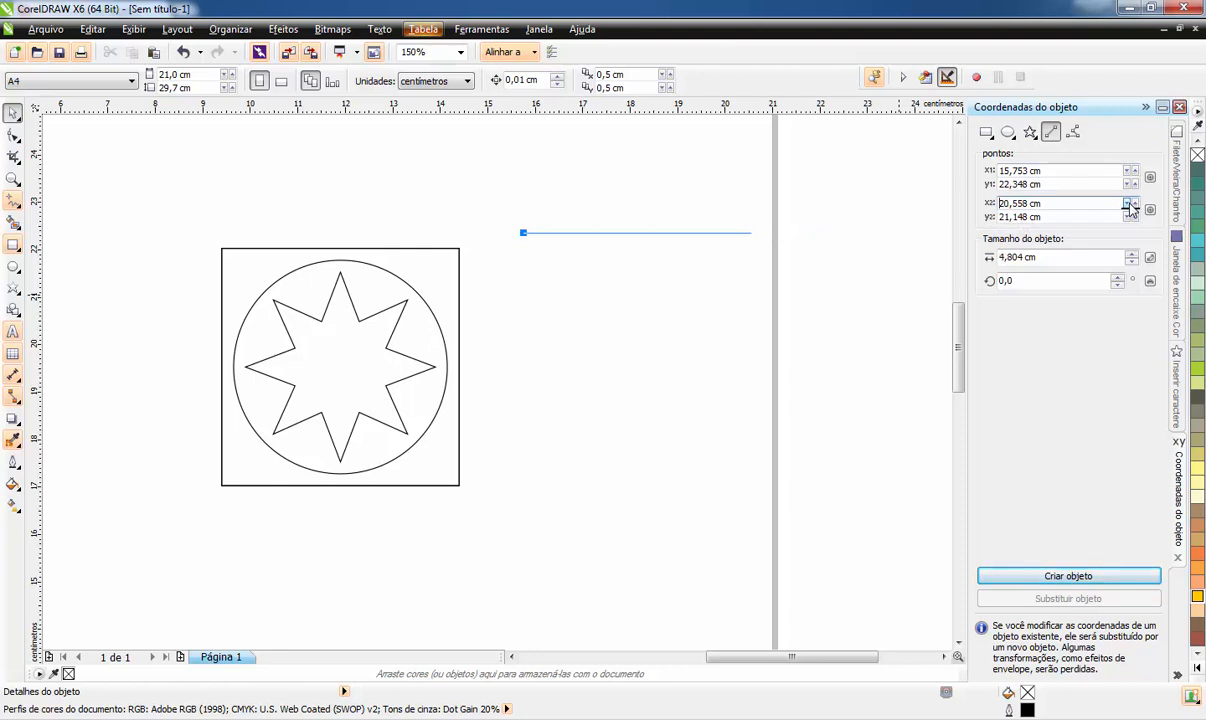
{"action": "left_click", "coordinate": [1131, 208]}
{"action": "left_click_drag", "start_coordinate": [1135, 222], "coordinate": [1131, 220]}
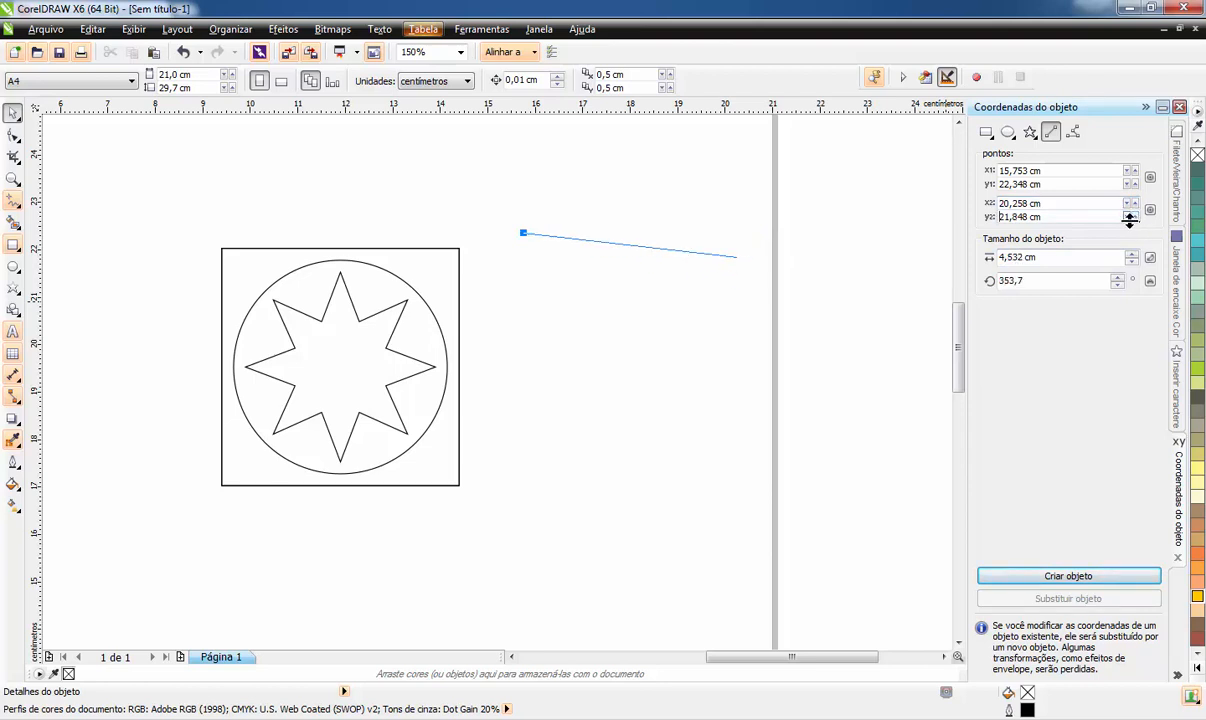
{"action": "left_click", "coordinate": [1131, 220]}
{"action": "left_click", "coordinate": [1131, 220]}
{"action": "left_click", "coordinate": [1131, 220]}
{"action": "left_click", "coordinate": [1131, 220]}
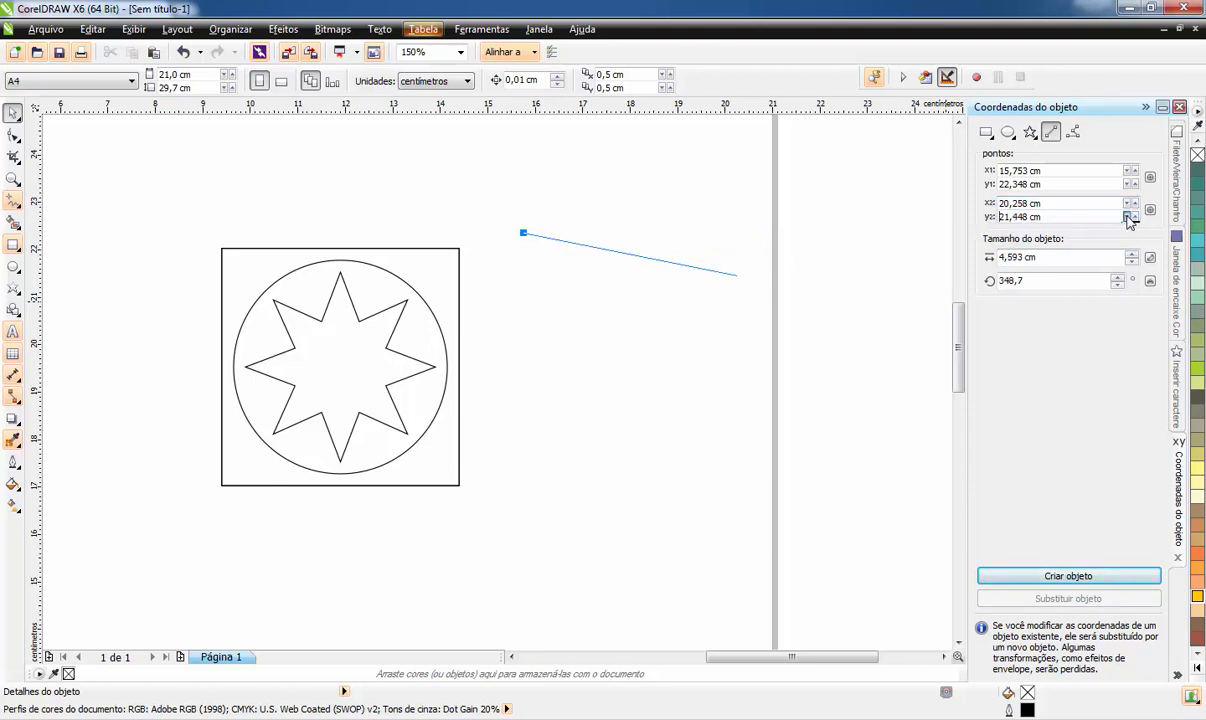
Set the line preview's angle to 355°, and try rotating it interactively on the page
{"action": "left_click_drag", "start_coordinate": [1117, 282], "coordinate": [1122, 290]}
{"action": "left_click", "coordinate": [1117, 284]}
{"action": "left_click", "coordinate": [1117, 284]}
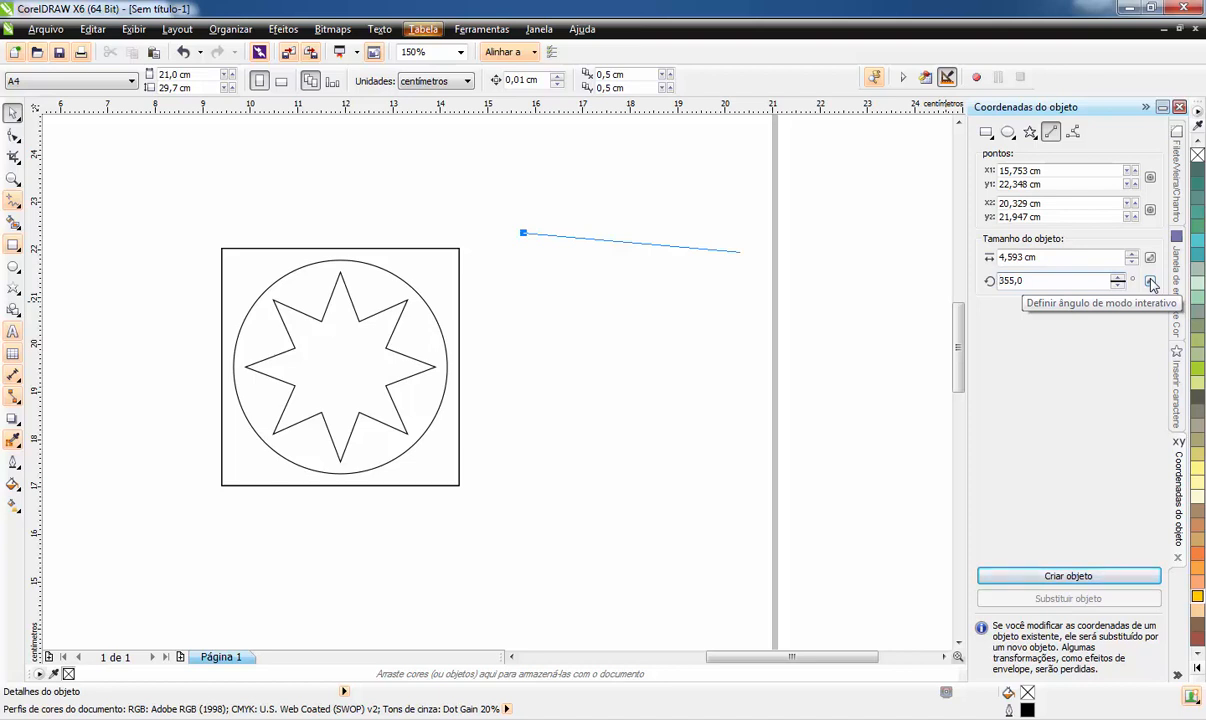
{"action": "left_click", "coordinate": [1151, 284]}
{"action": "left_click", "coordinate": [709, 240]}
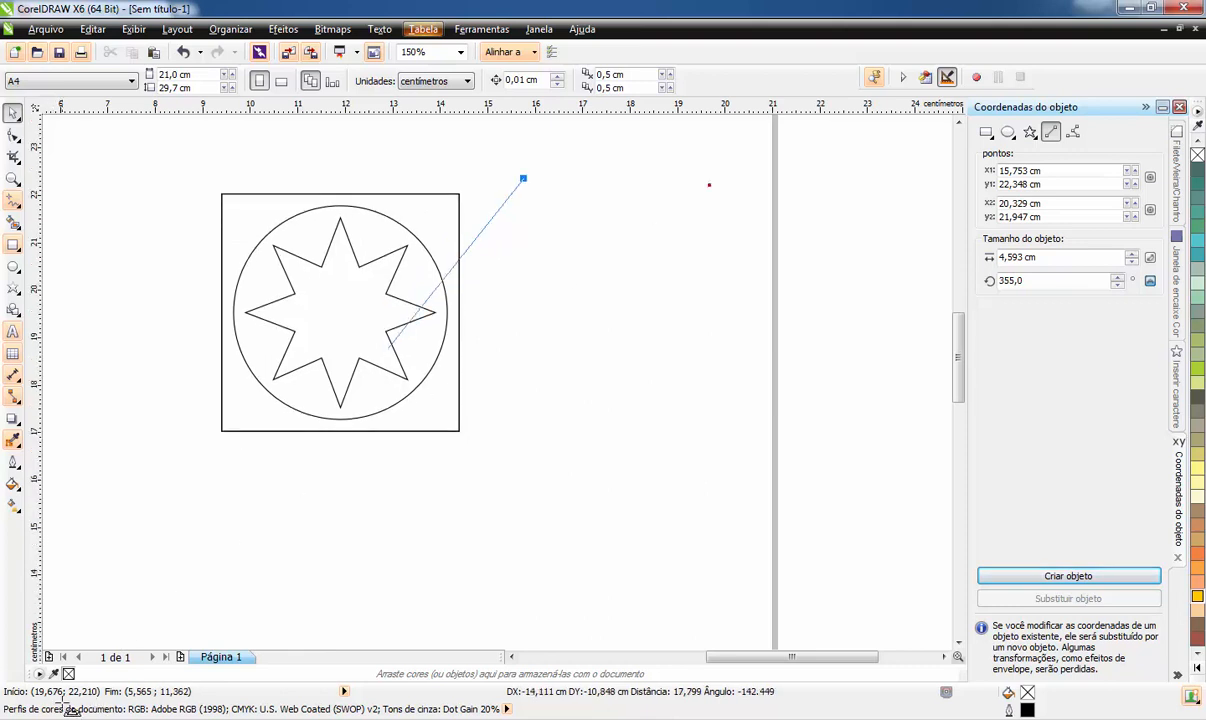
{"action": "left_click_drag", "start_coordinate": [68, 708], "coordinate": [1073, 430]}
Reset the line preview's rotation angle to 0 so it lies horizontally
{"action": "left_click_drag", "start_coordinate": [1033, 284], "coordinate": [996, 284]}
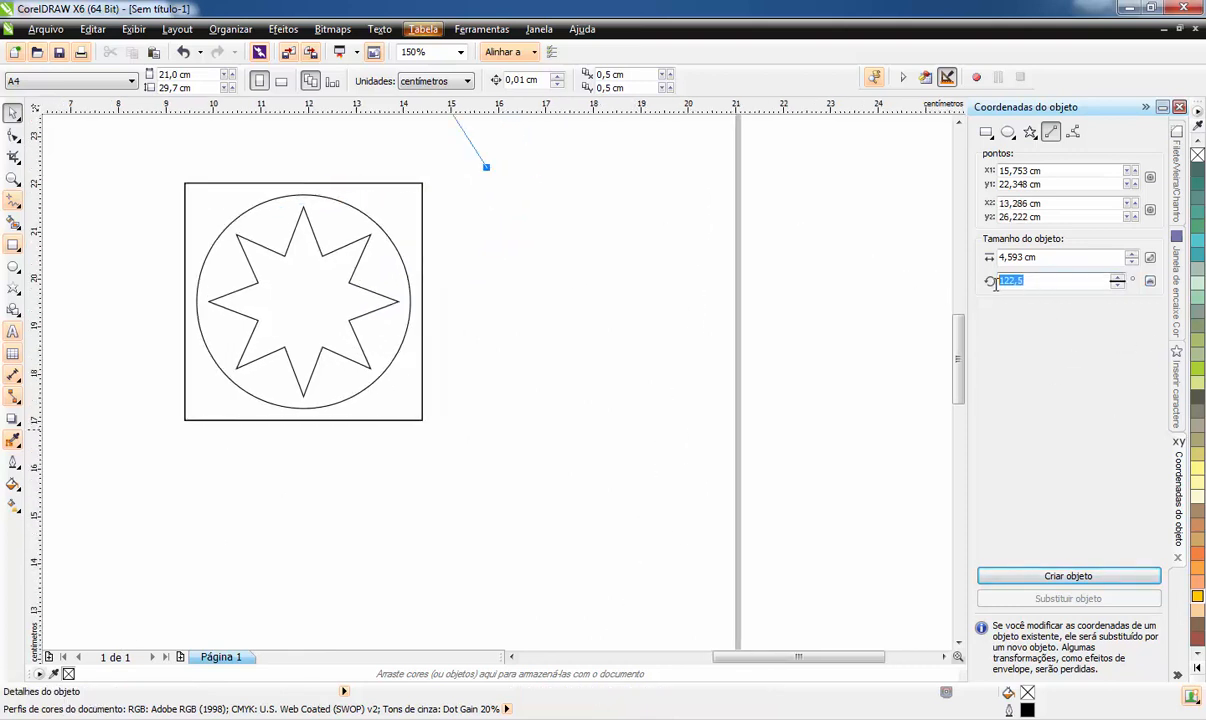
{"action": "type", "text": "0"}
{"action": "left_click", "coordinate": [1066, 258]}
{"action": "mouse_move", "coordinate": [962, 351]}
{"action": "left_mouse_down"}
{"action": "mouse_move", "coordinate": [962, 327]}
{"action": "mouse_move", "coordinate": [960, 337]}
{"action": "left_mouse_up"}
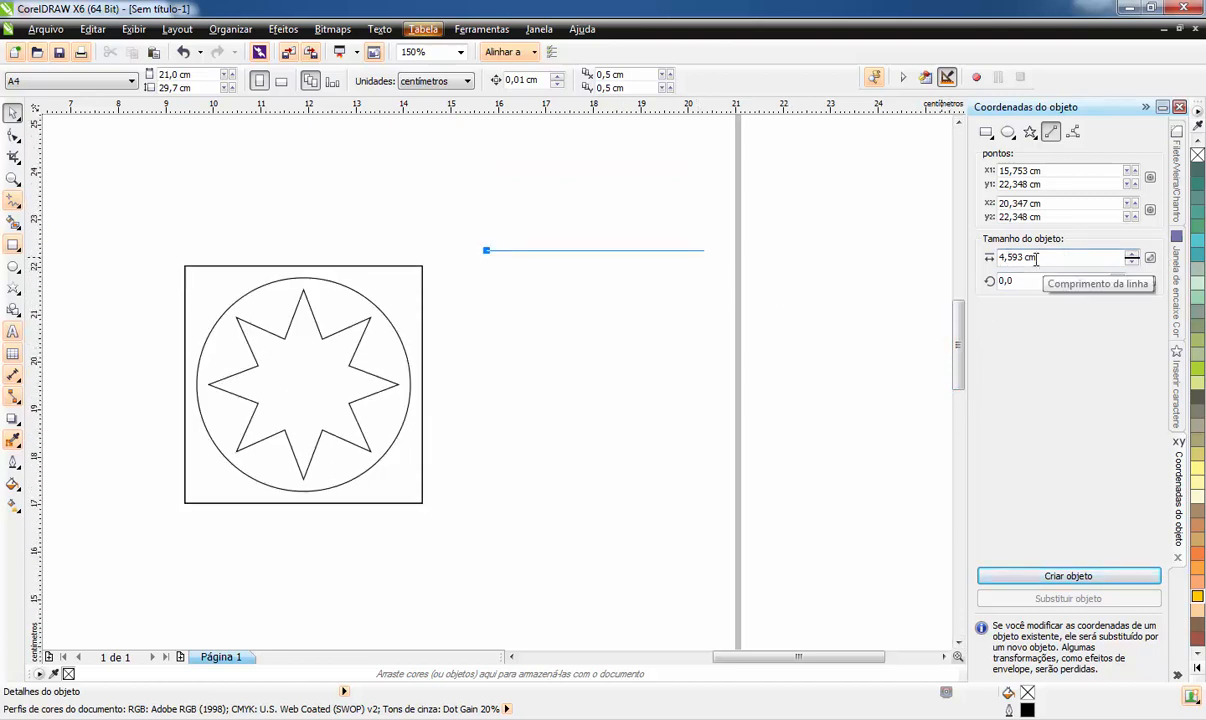
Try a line length of 3.593 cm, and define the length interactively on the page as about 2.66 cm
{"action": "left_click", "coordinate": [1131, 254]}
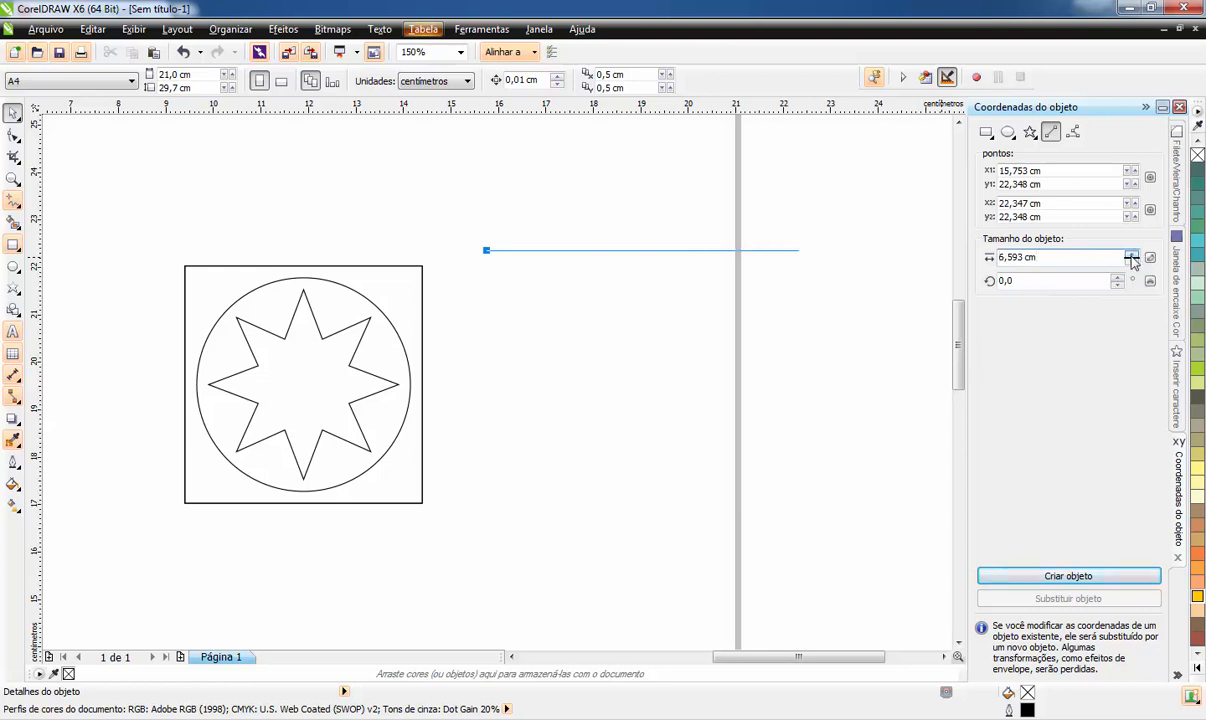
{"action": "left_click", "coordinate": [1131, 261]}
{"action": "left_click", "coordinate": [1131, 261]}
{"action": "left_click", "coordinate": [1131, 261]}
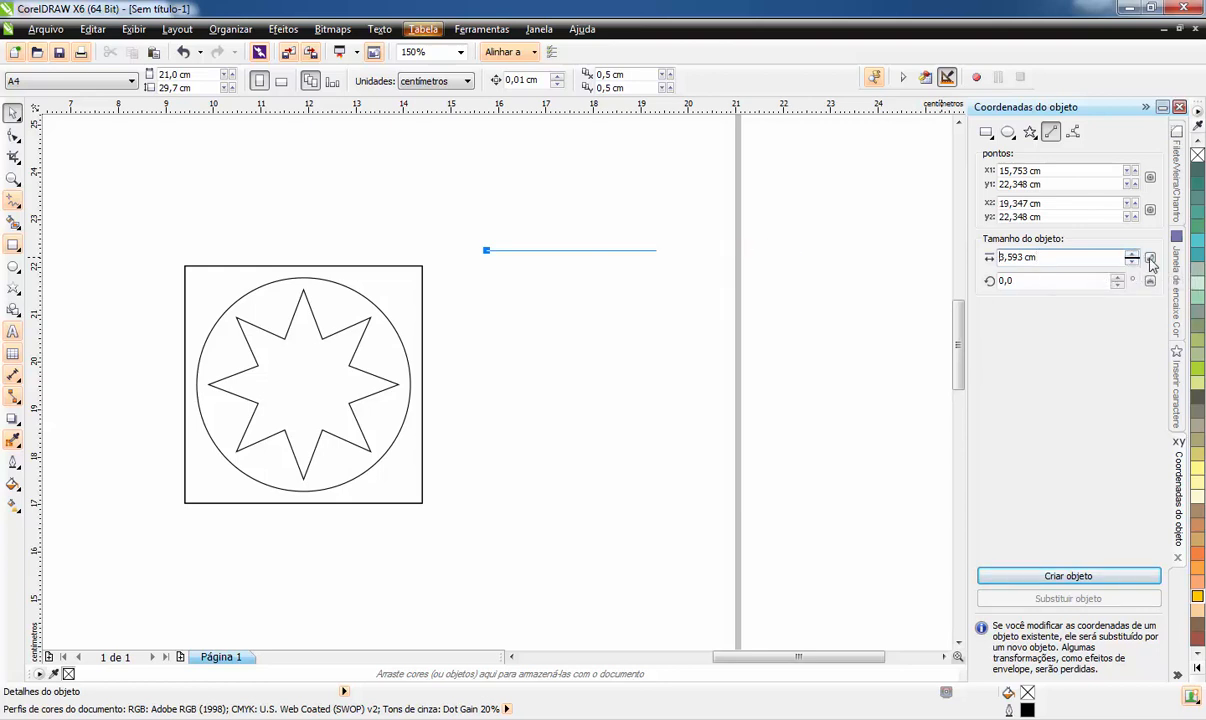
{"action": "left_click", "coordinate": [1150, 259]}
{"action": "left_click_drag", "start_coordinate": [595, 257], "coordinate": [721, 275]}
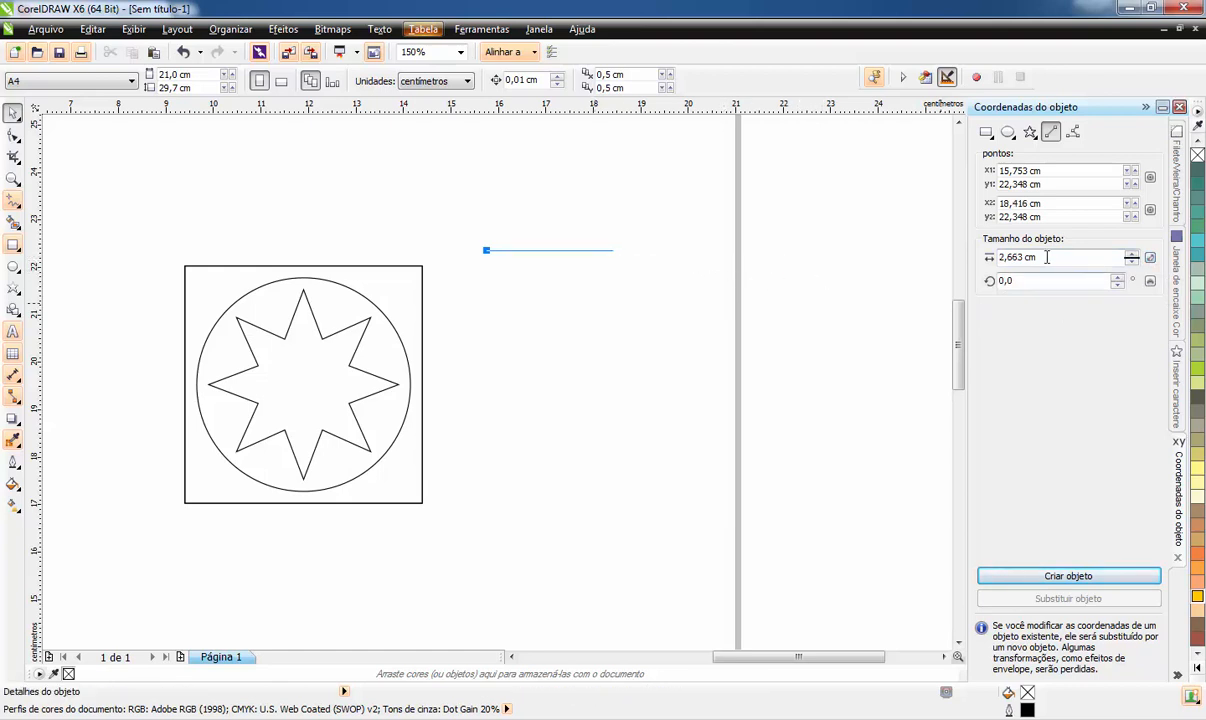
Set the line preview's length to 3 cm and increase it to 6 cm
{"action": "left_click_drag", "start_coordinate": [1027, 257], "coordinate": [999, 257]}
{"action": "type", "text": "3"}
{"action": "key", "text": "Return"}
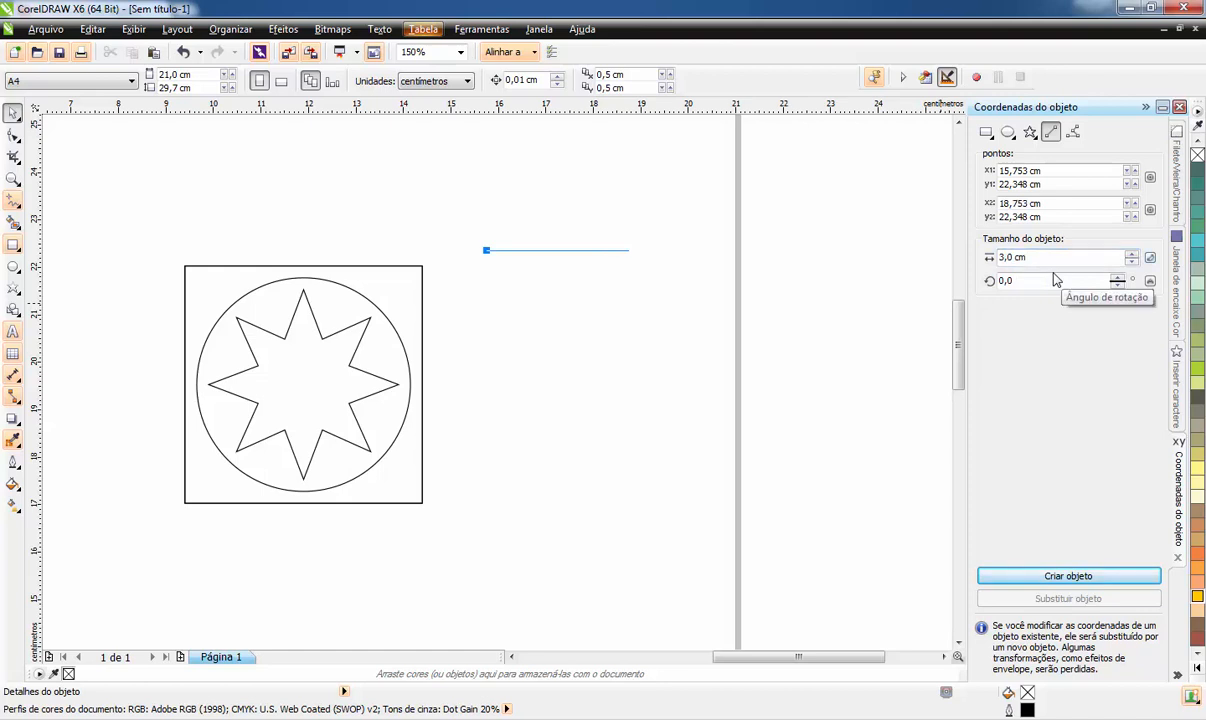
{"action": "left_click", "coordinate": [1132, 254]}
{"action": "left_click", "coordinate": [1132, 254]}
{"action": "left_click", "coordinate": [1132, 254]}
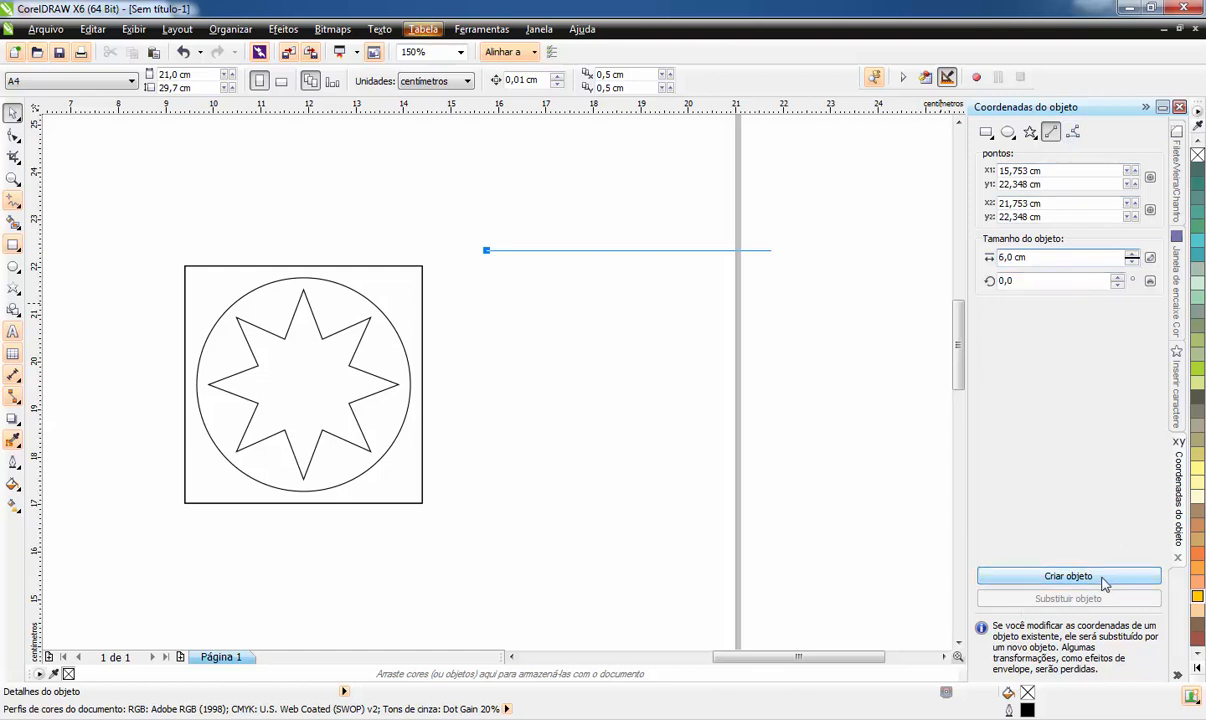
{"action": "left_click", "coordinate": [786, 718]}
{"action": "left_click", "coordinate": [786, 718]}
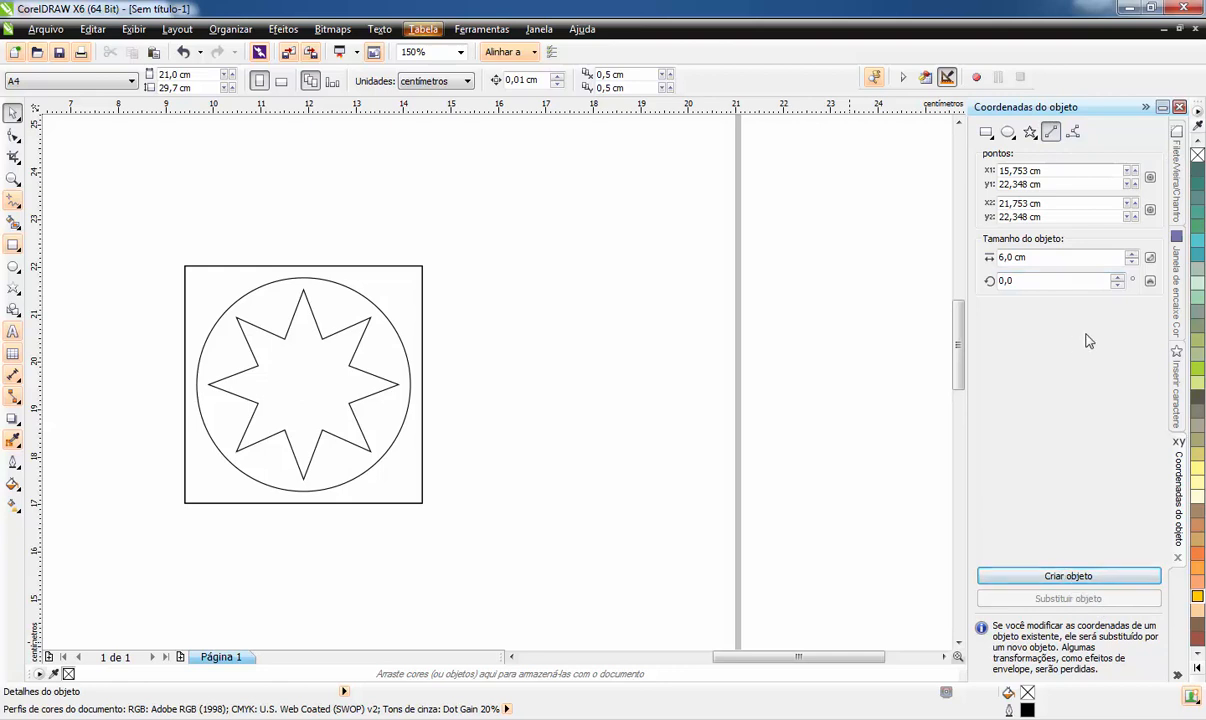
Switch to the multi-point curve and interactively place its first point on the page at about X 17.595, Y 22.316 cm
{"action": "left_click", "coordinate": [1072, 135]}
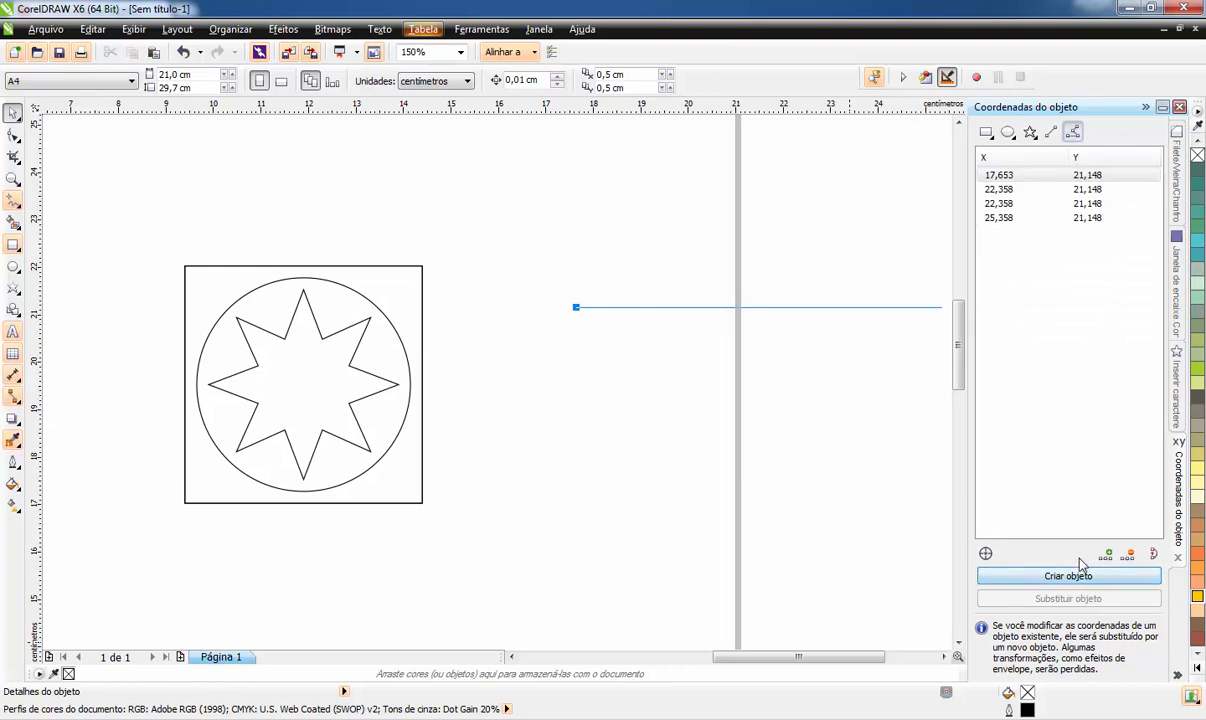
{"action": "left_click", "coordinate": [1051, 132]}
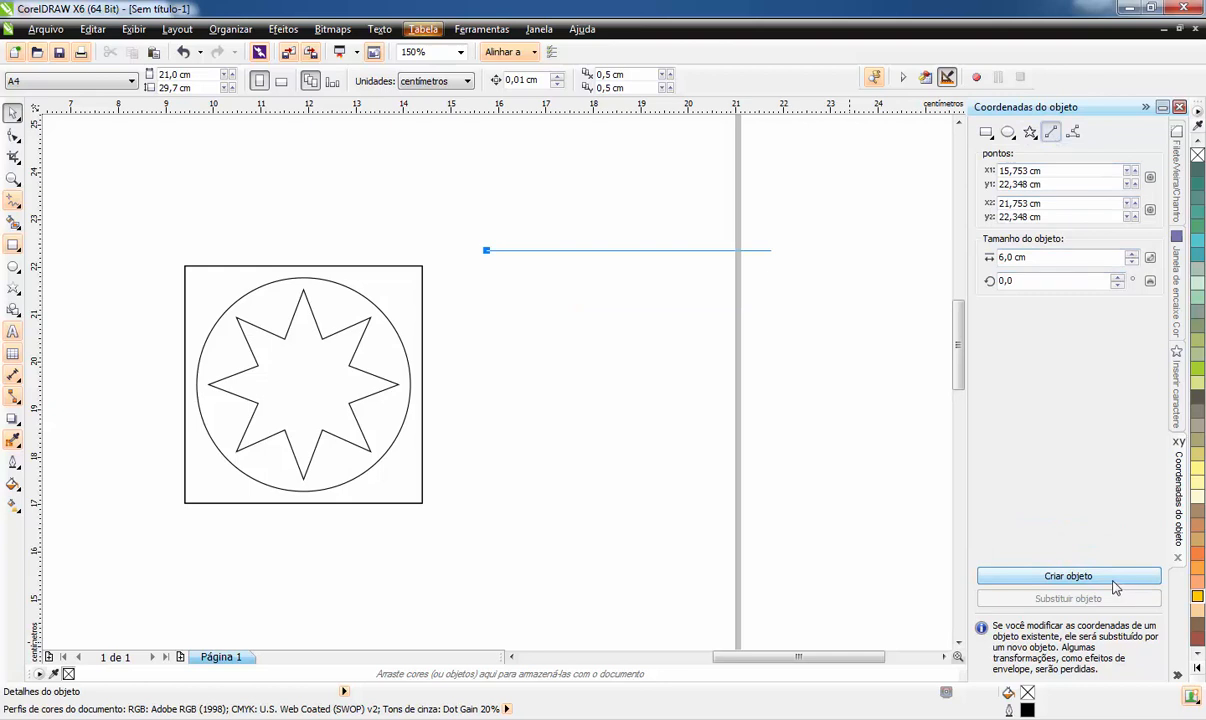
{"action": "left_click", "coordinate": [1073, 132]}
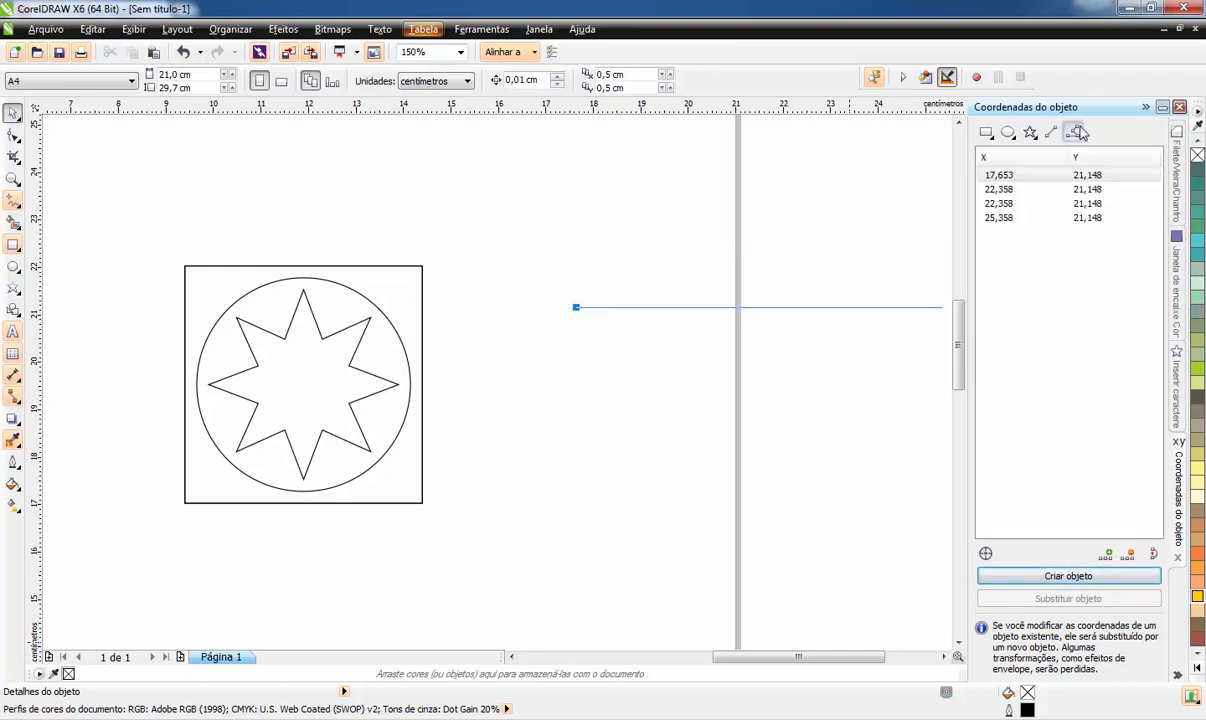
{"action": "left_click", "coordinate": [1009, 177]}
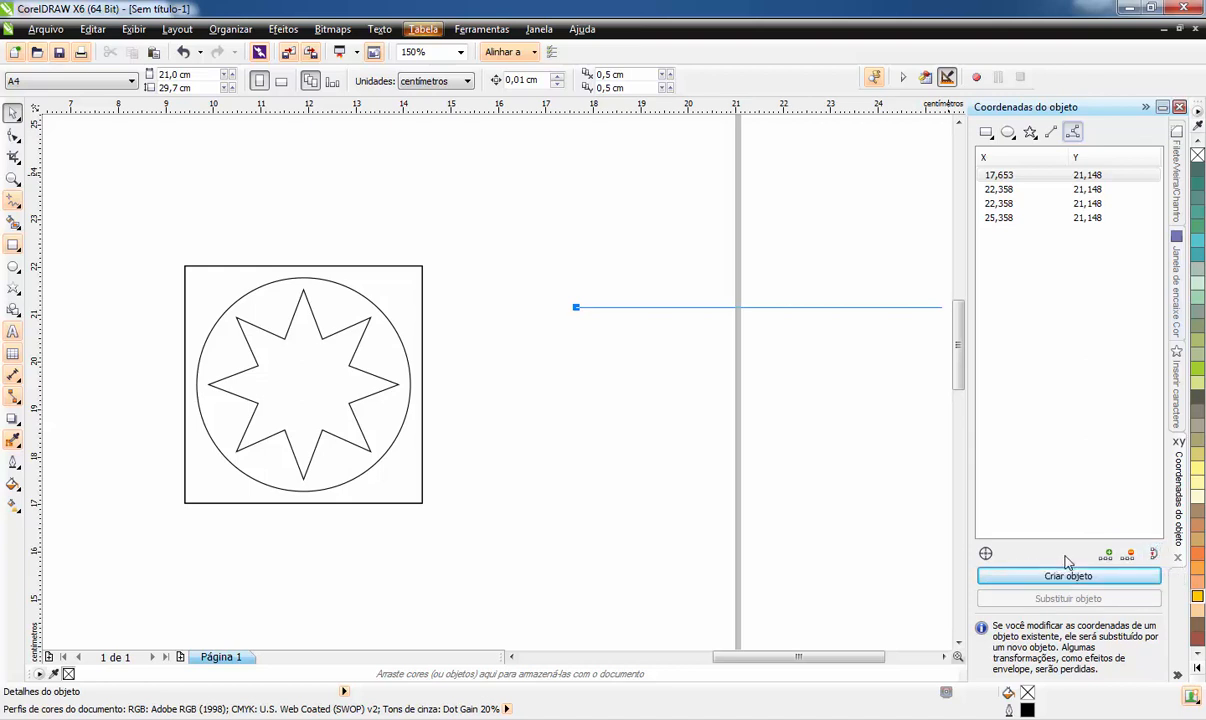
{"action": "left_click_drag", "start_coordinate": [826, 657], "coordinate": [867, 657]}
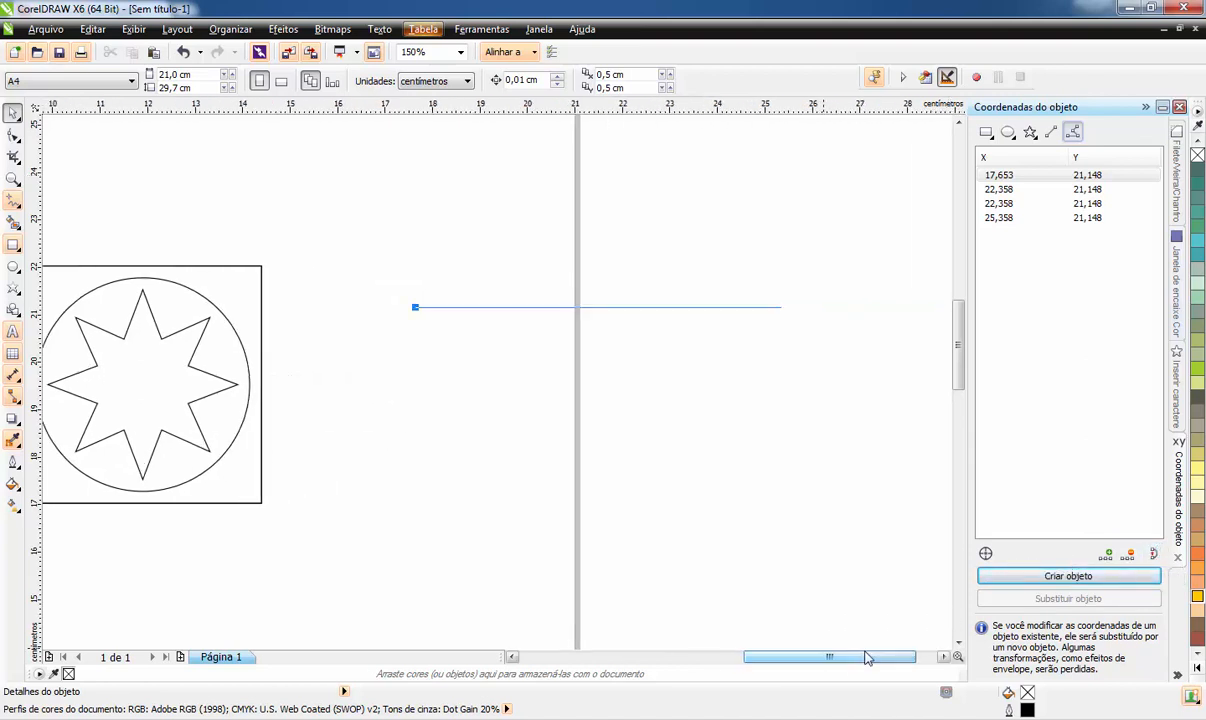
{"action": "left_click", "coordinate": [986, 555]}
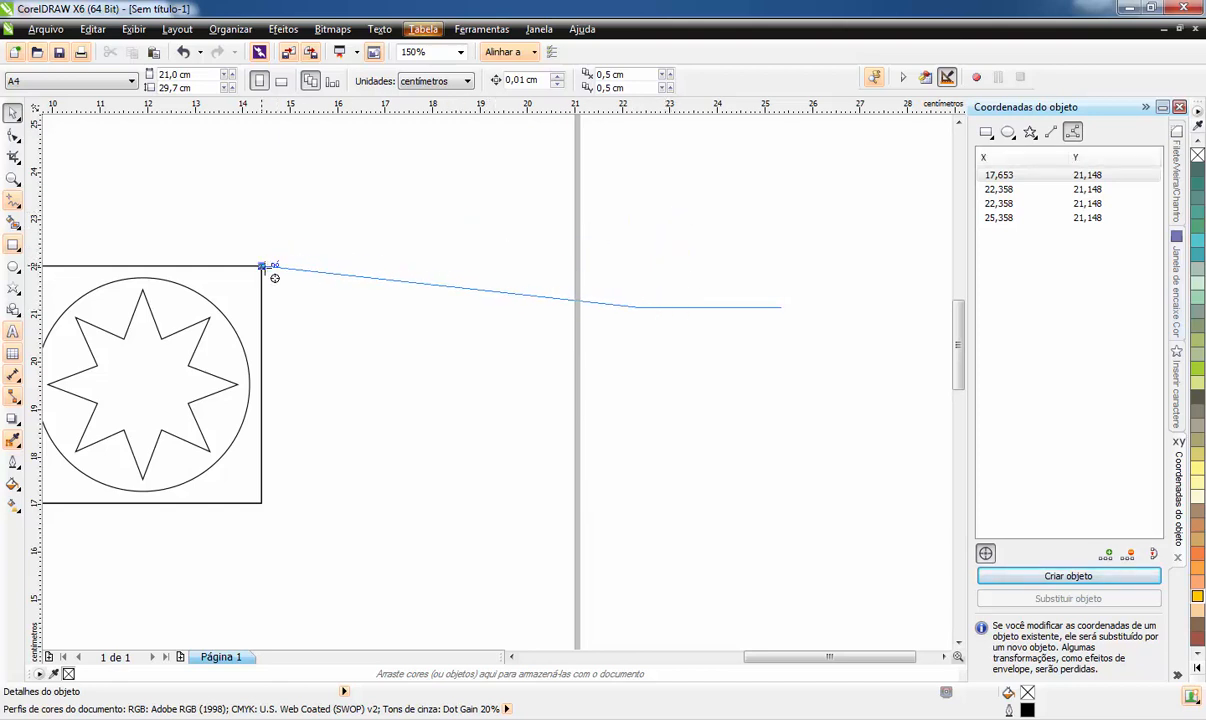
{"action": "left_click", "coordinate": [413, 253]}
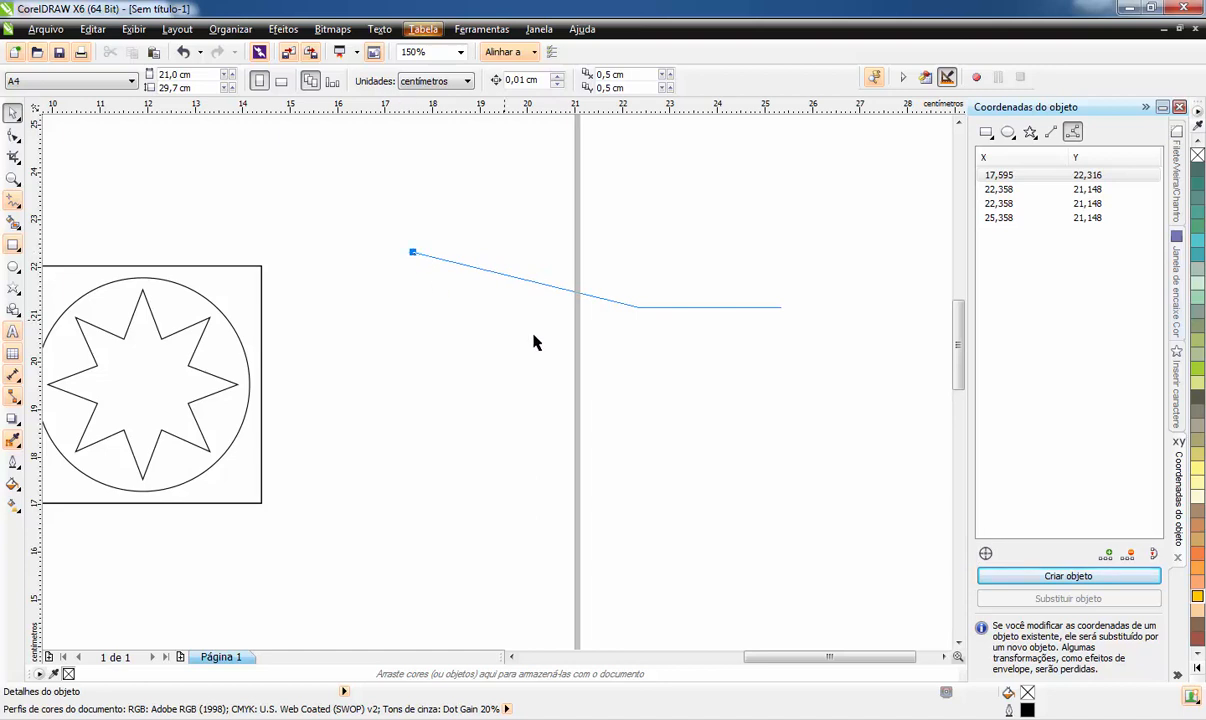
Add a fifth point to the end of the curve preview and set its X coordinate to 24.358 cm
{"action": "left_click", "coordinate": [1108, 556]}
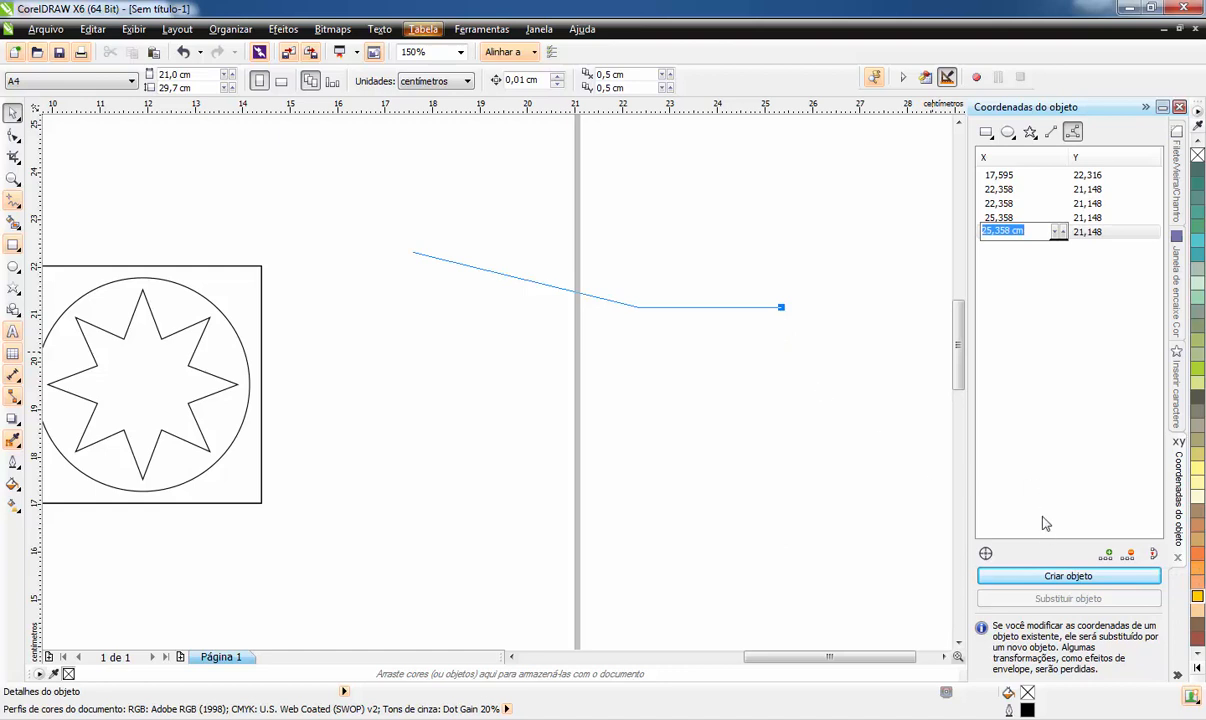
{"action": "left_click", "coordinate": [1063, 229]}
{"action": "left_click", "coordinate": [1064, 234]}
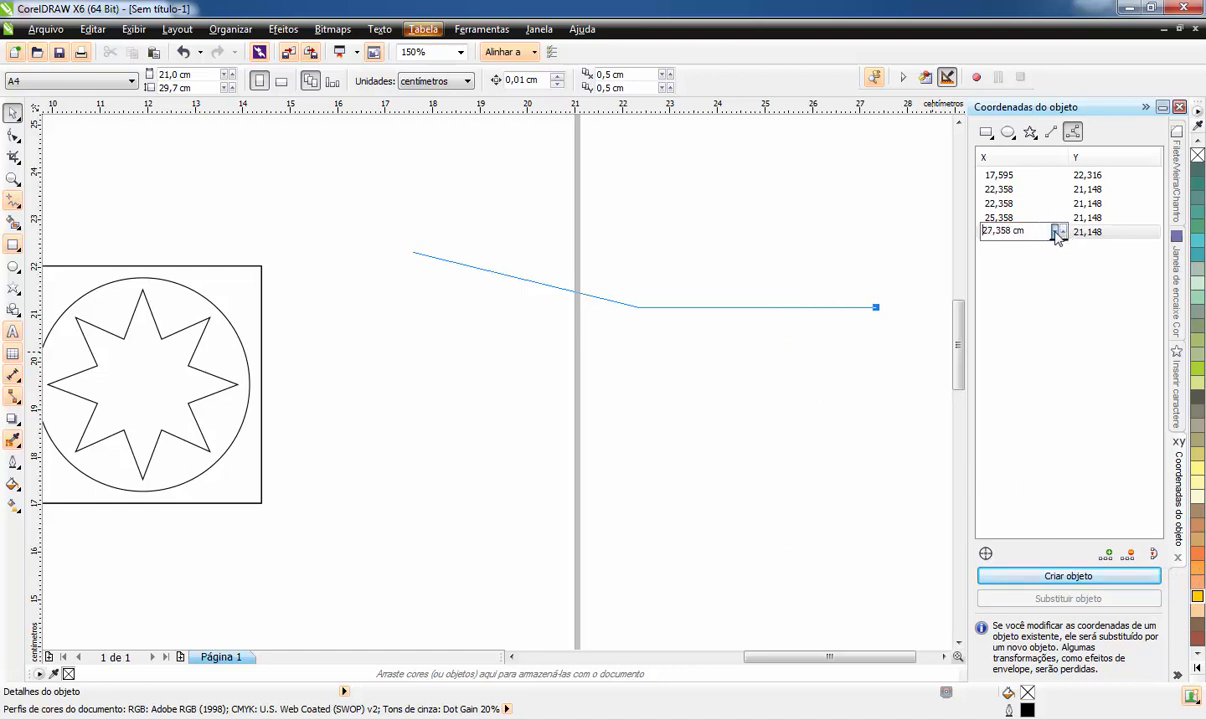
{"action": "left_click", "coordinate": [1064, 234]}
{"action": "left_click", "coordinate": [1064, 234]}
{"action": "left_click", "coordinate": [1065, 235]}
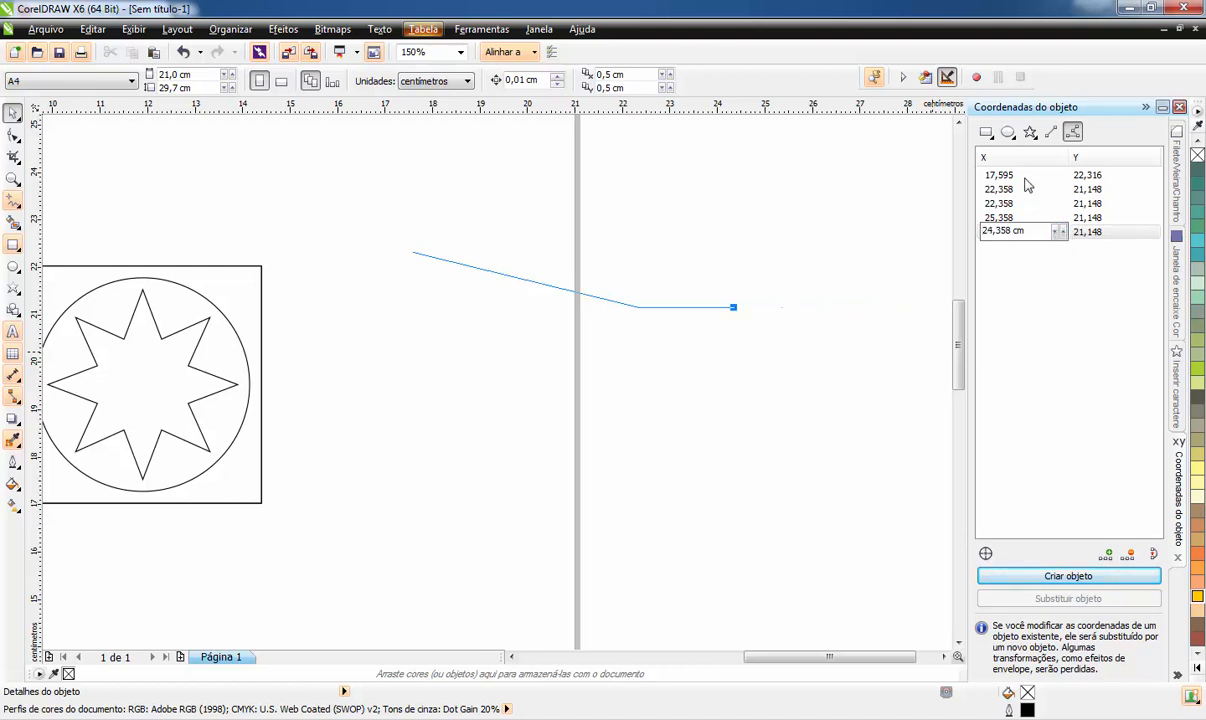
{"action": "left_click", "coordinate": [1064, 235]}
{"action": "left_click", "coordinate": [1064, 229]}
Delete the last three points of the curve preview, keeping only the first two
{"action": "left_click", "coordinate": [1131, 557]}
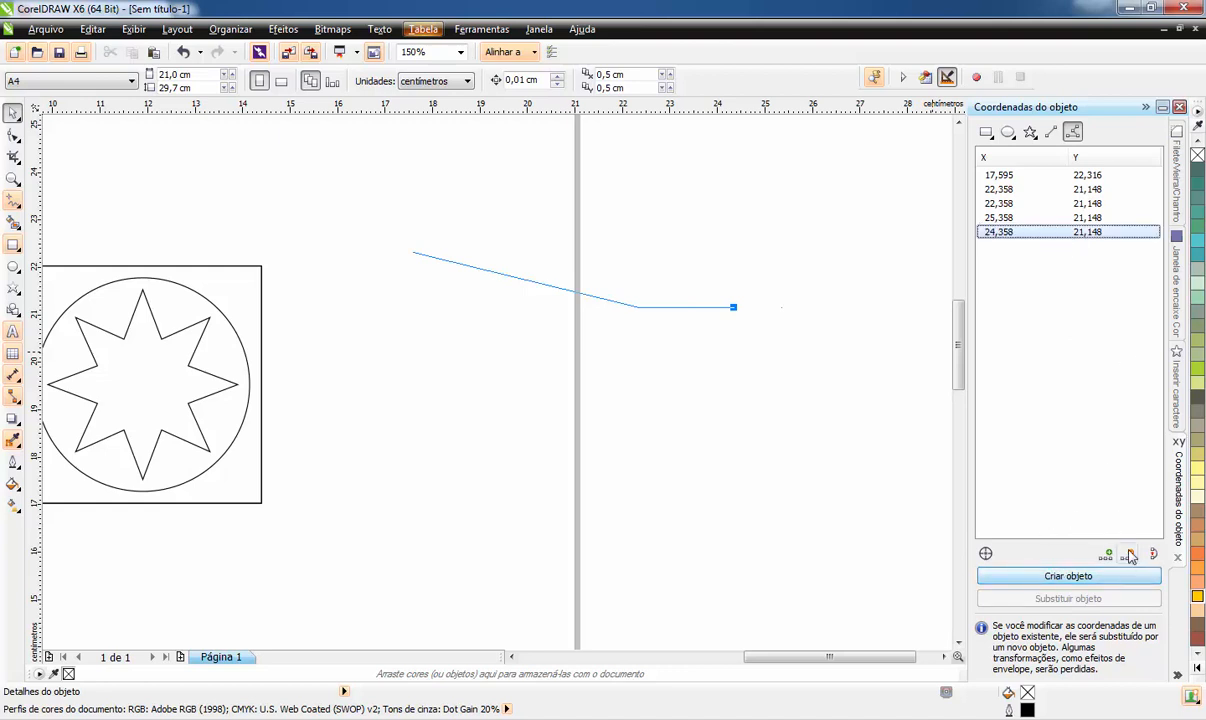
{"action": "left_click", "coordinate": [1130, 556]}
{"action": "left_click", "coordinate": [1130, 556]}
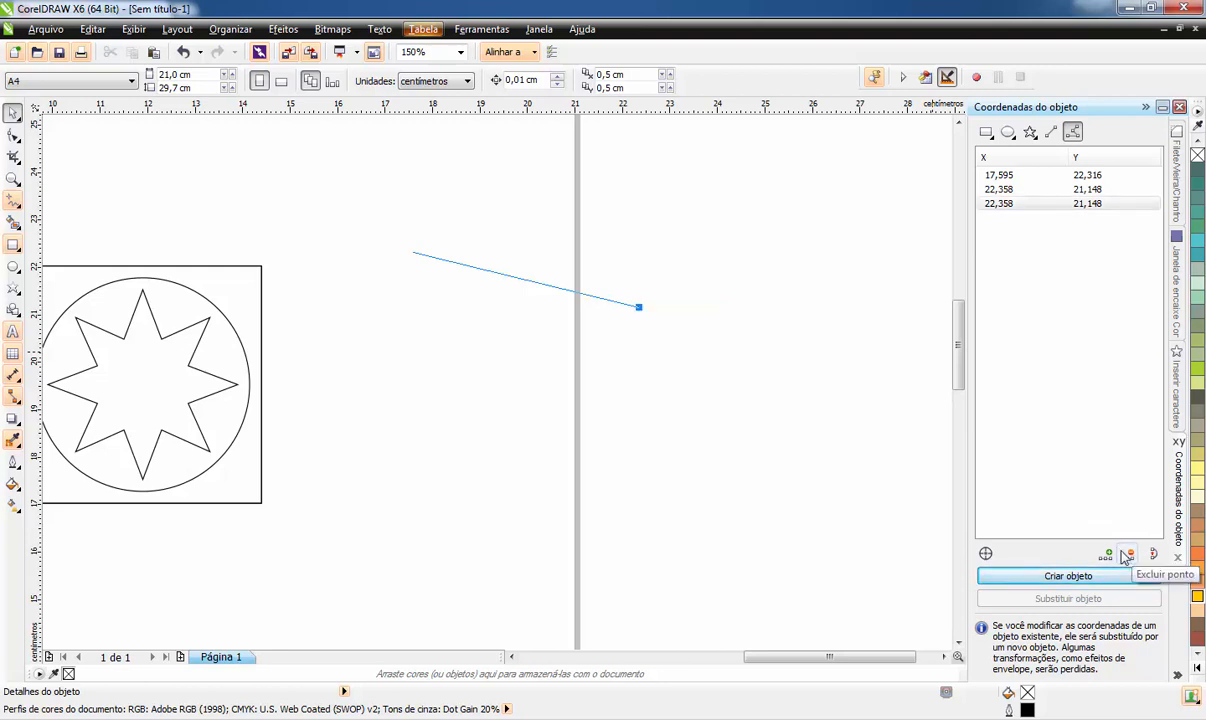
{"action": "left_click", "coordinate": [1131, 557]}
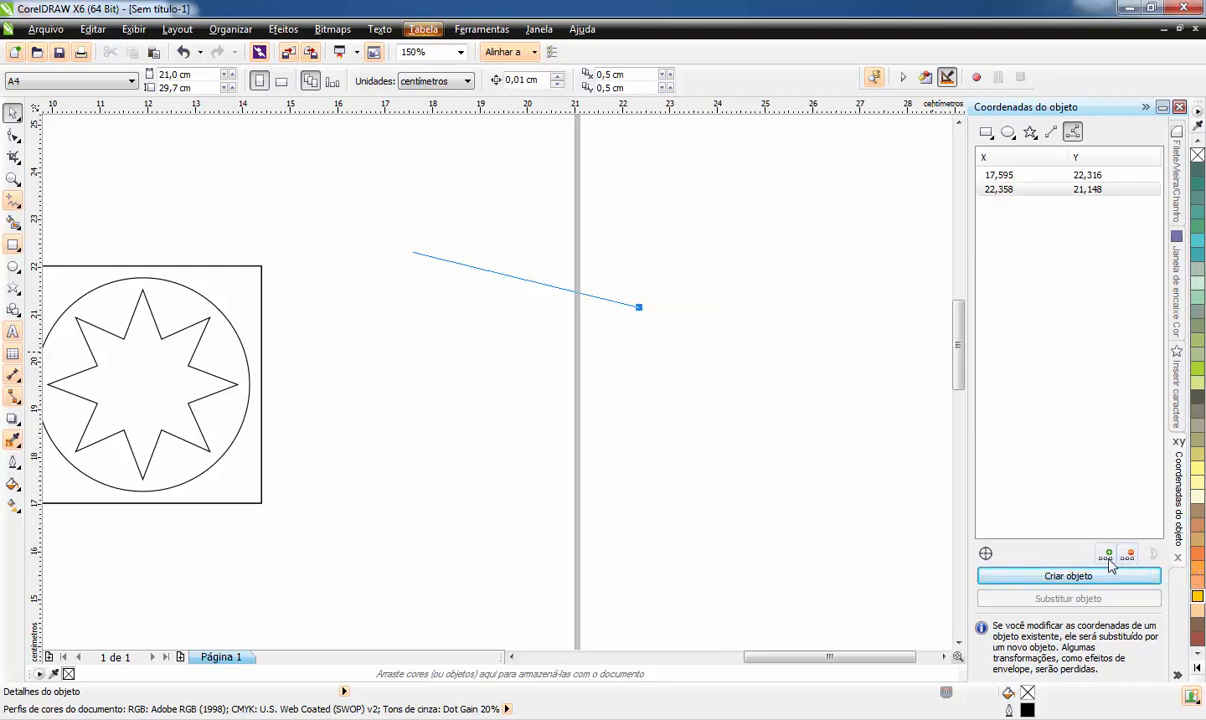
Add two new points to the end of the curve preview and set the last one's X coordinate to 24.358 cm
{"action": "left_click", "coordinate": [1106, 555]}
{"action": "left_click", "coordinate": [1107, 554]}
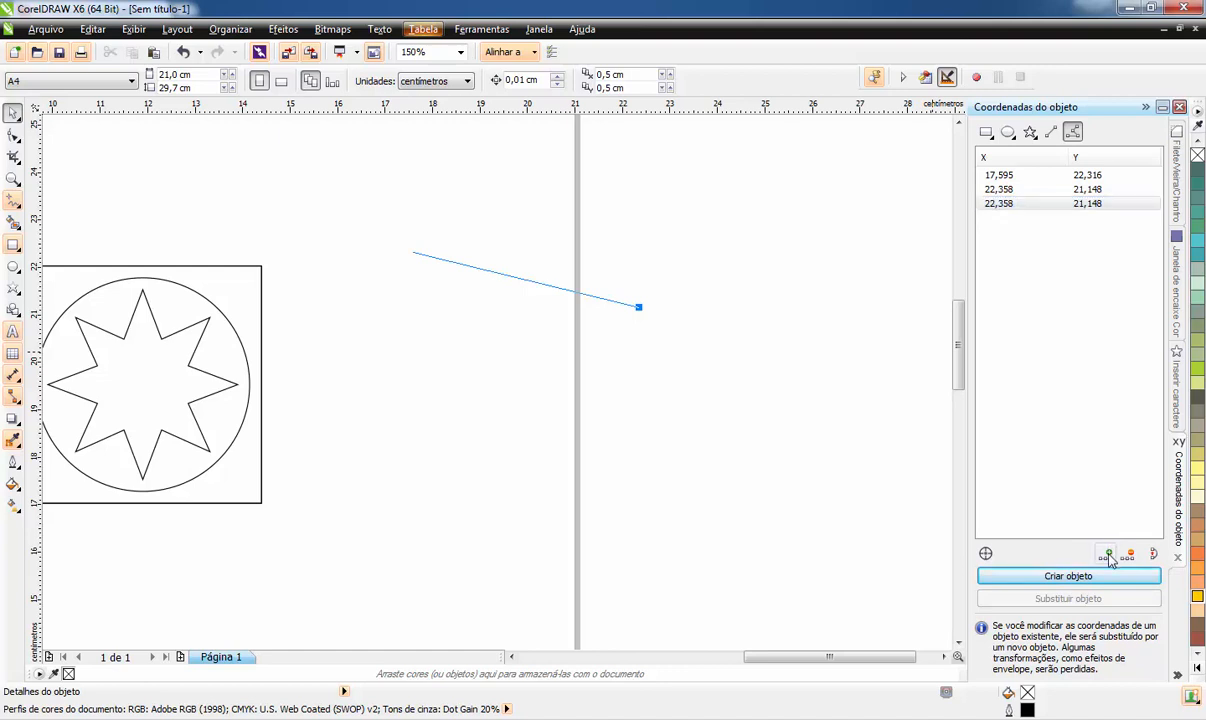
{"action": "left_click", "coordinate": [1064, 217]}
{"action": "left_click", "coordinate": [1064, 217]}
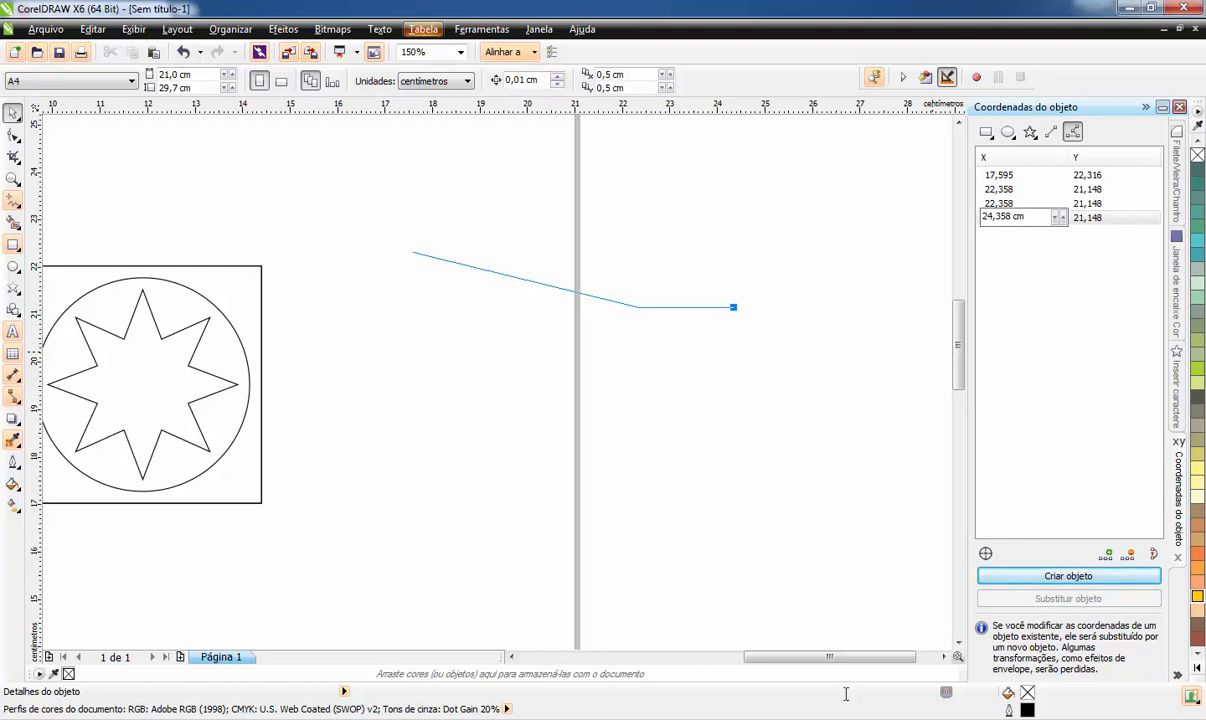
{"action": "key", "text": "F10"}
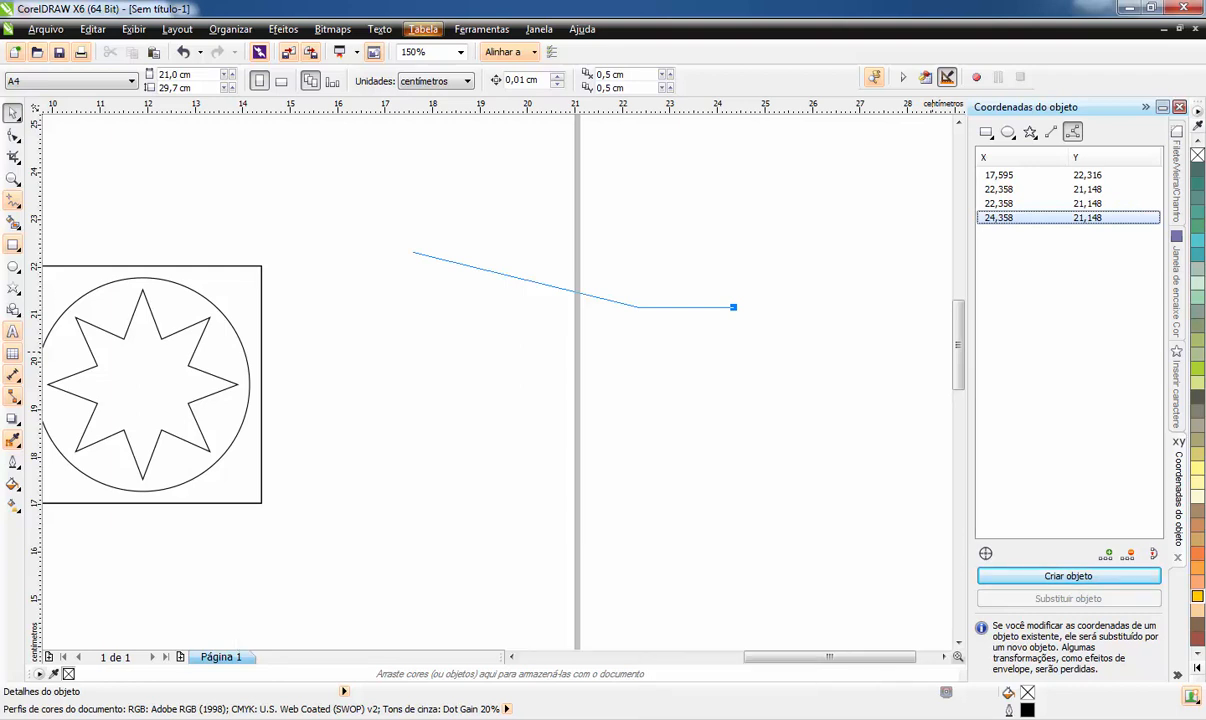
Switch the docker back to the rectangle, select all the drawn shapes, zoom to the selection and deselect them
{"action": "left_click", "coordinate": [986, 131]}
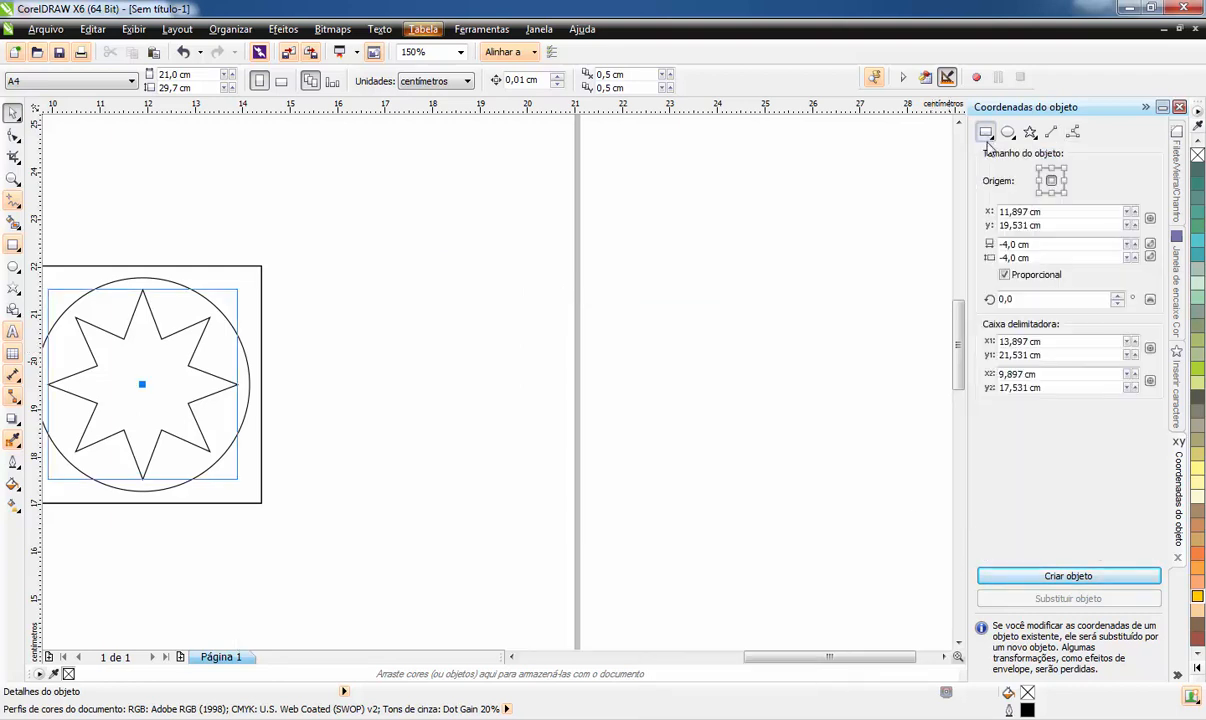
{"action": "scroll", "coordinate": [466, 450], "scroll_direction": "left", "scroll_amount": 3}
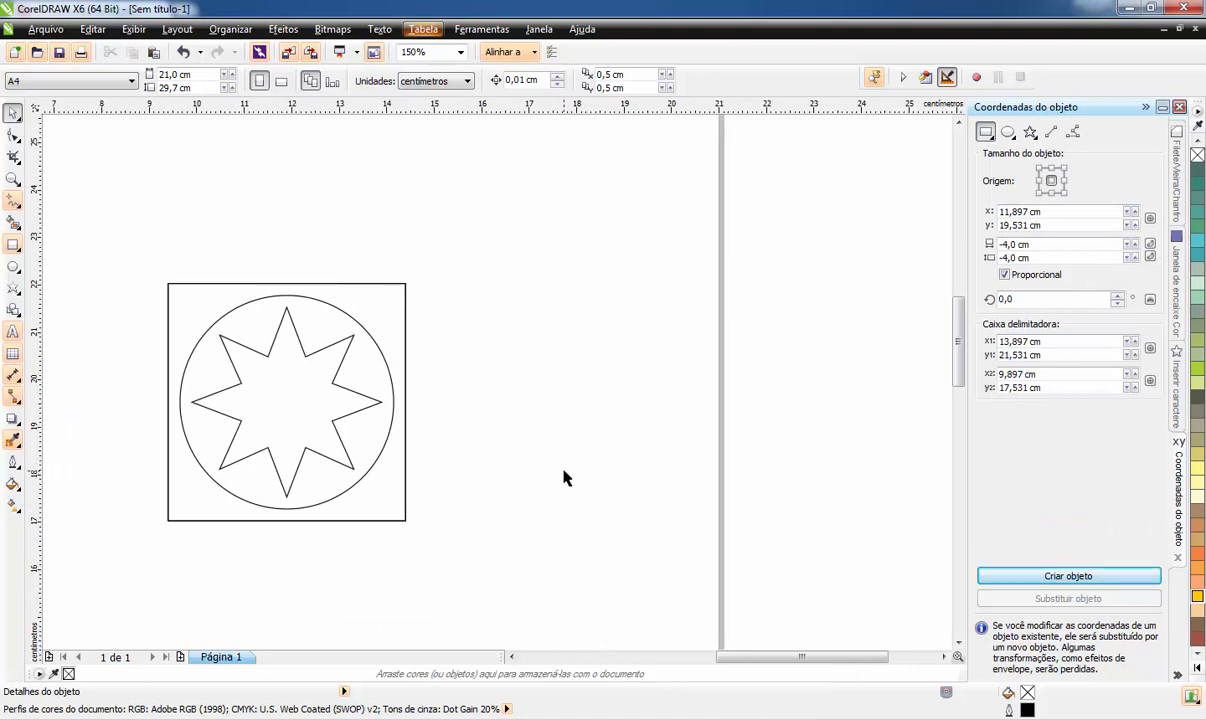
{"action": "scroll", "coordinate": [365, 488], "scroll_direction": "left", "scroll_amount": 4}
{"action": "left_click_drag", "start_coordinate": [340, 217], "coordinate": [735, 573]}
{"action": "left_click", "coordinate": [461, 52]}
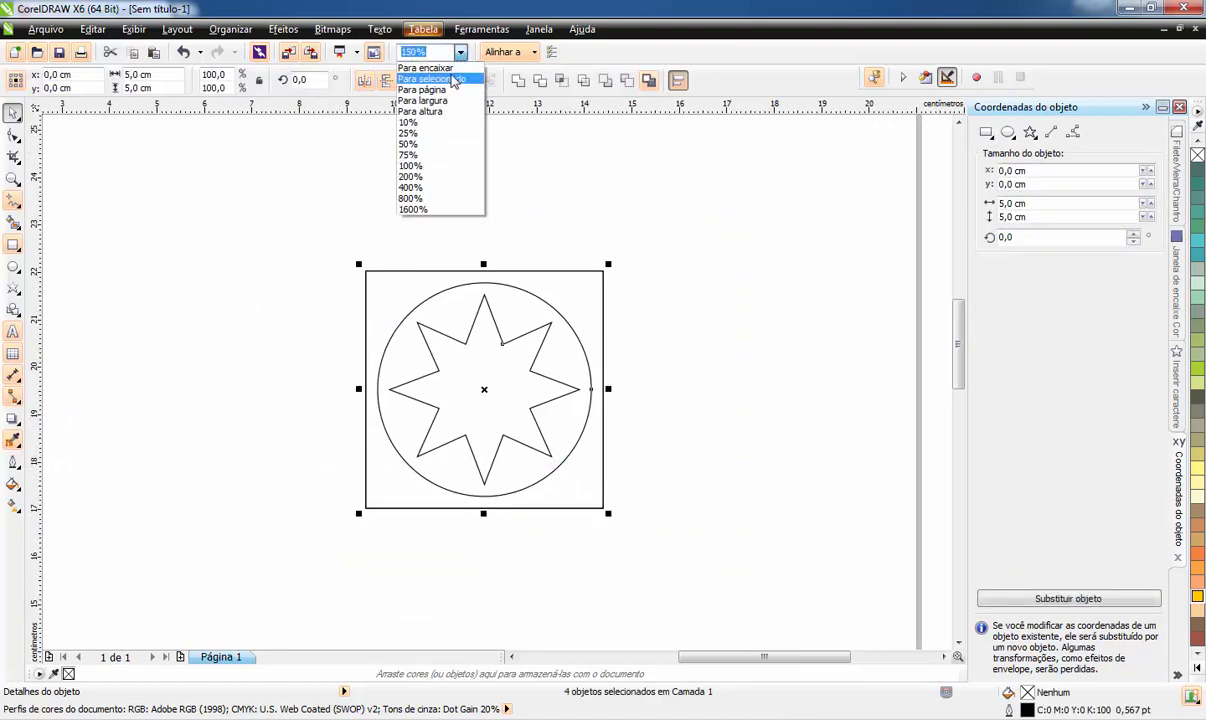
{"action": "left_click", "coordinate": [428, 79]}
{"action": "left_click", "coordinate": [826, 540]}
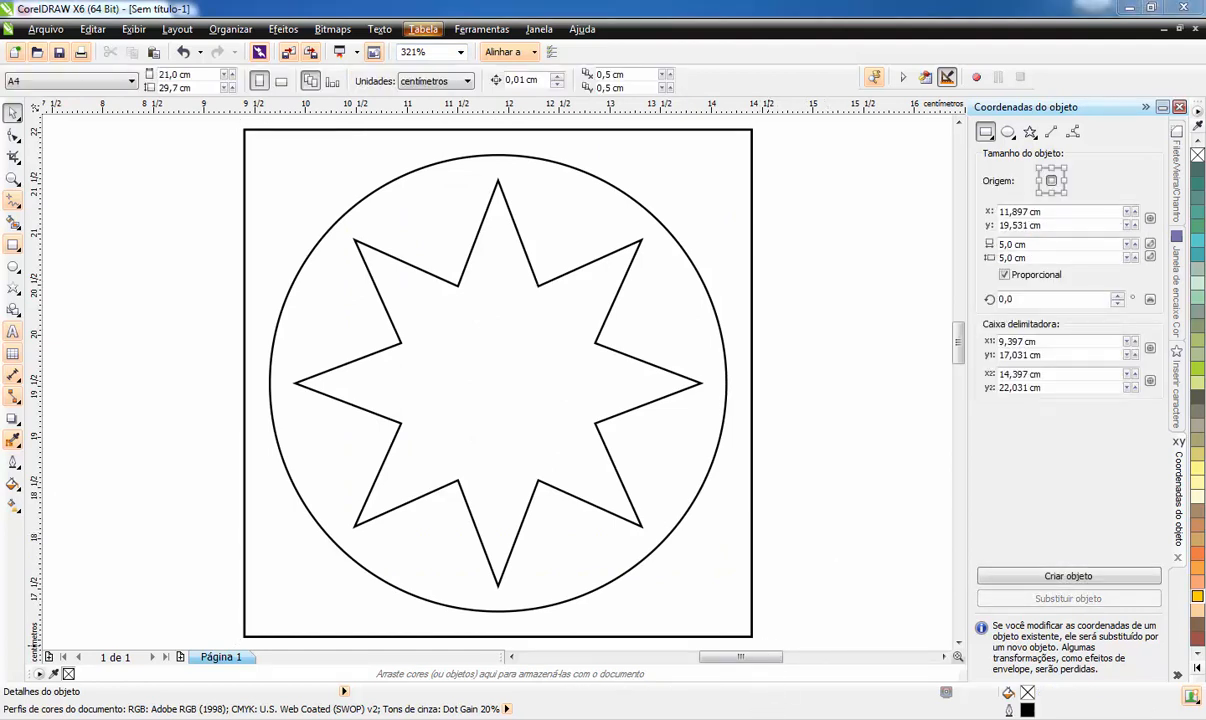
{"action": "left_click_drag", "start_coordinate": [500, 531], "coordinate": [669, 549]}
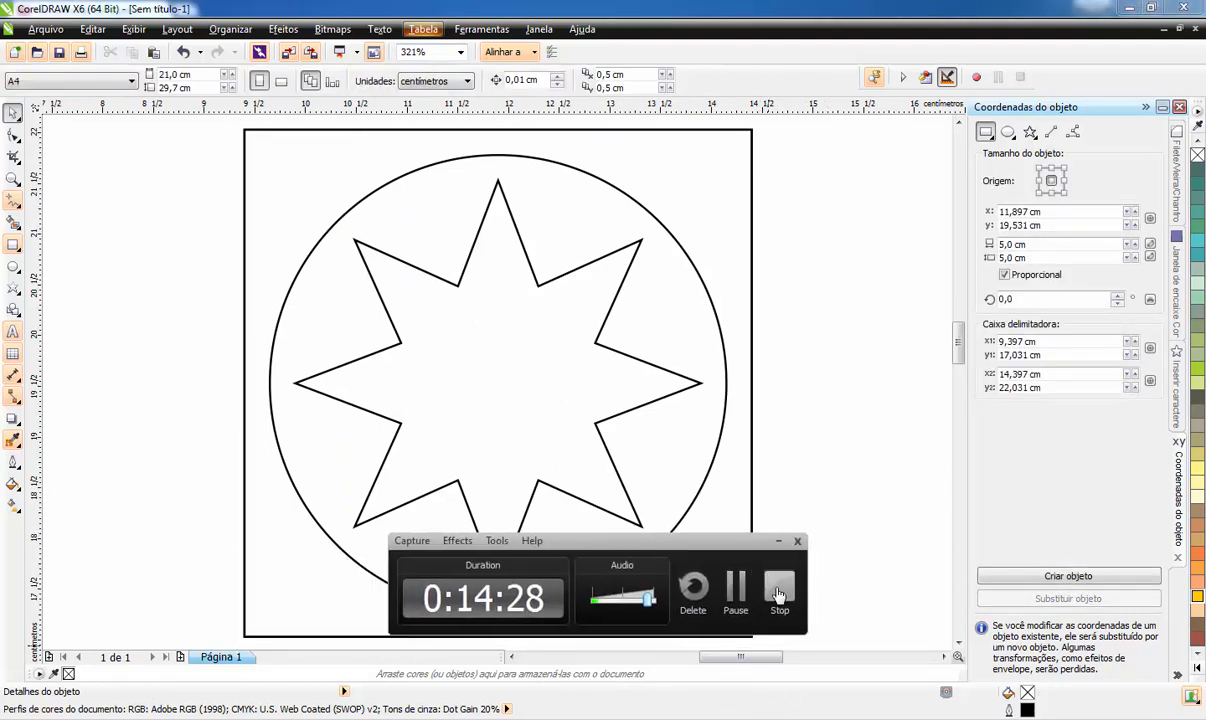